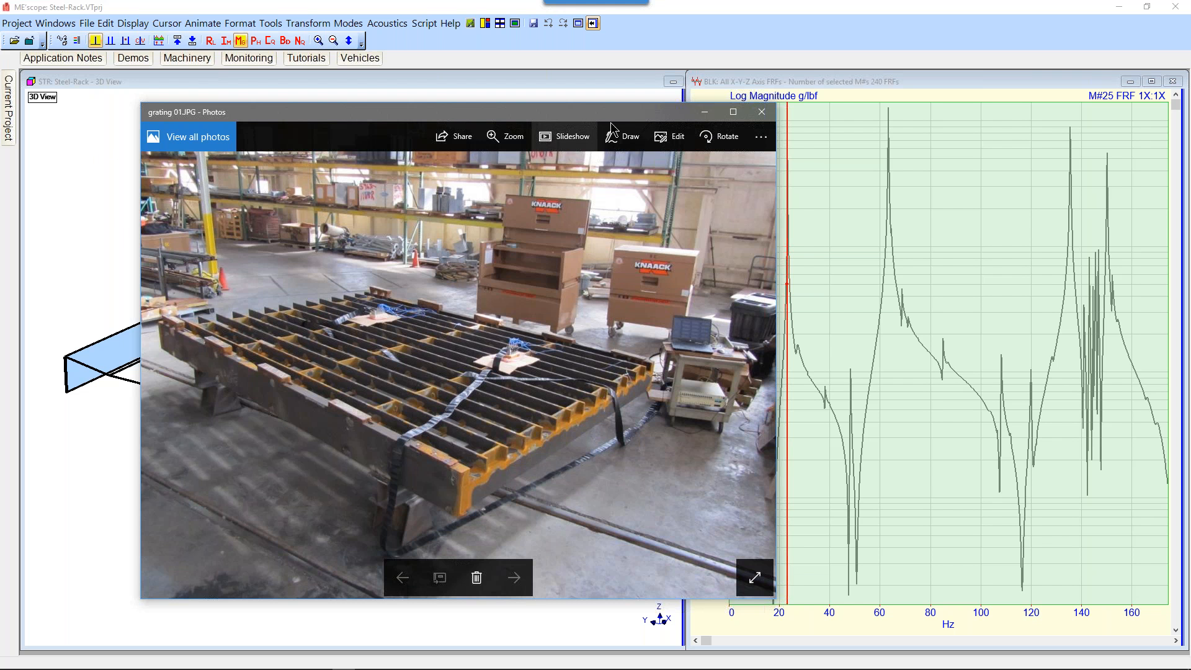
# Open the photos grating 04.JPG, grating 05.JPG and grating 06.JPG from the project's added files to view the impact test setup.
pyautogui.click(9, 107)
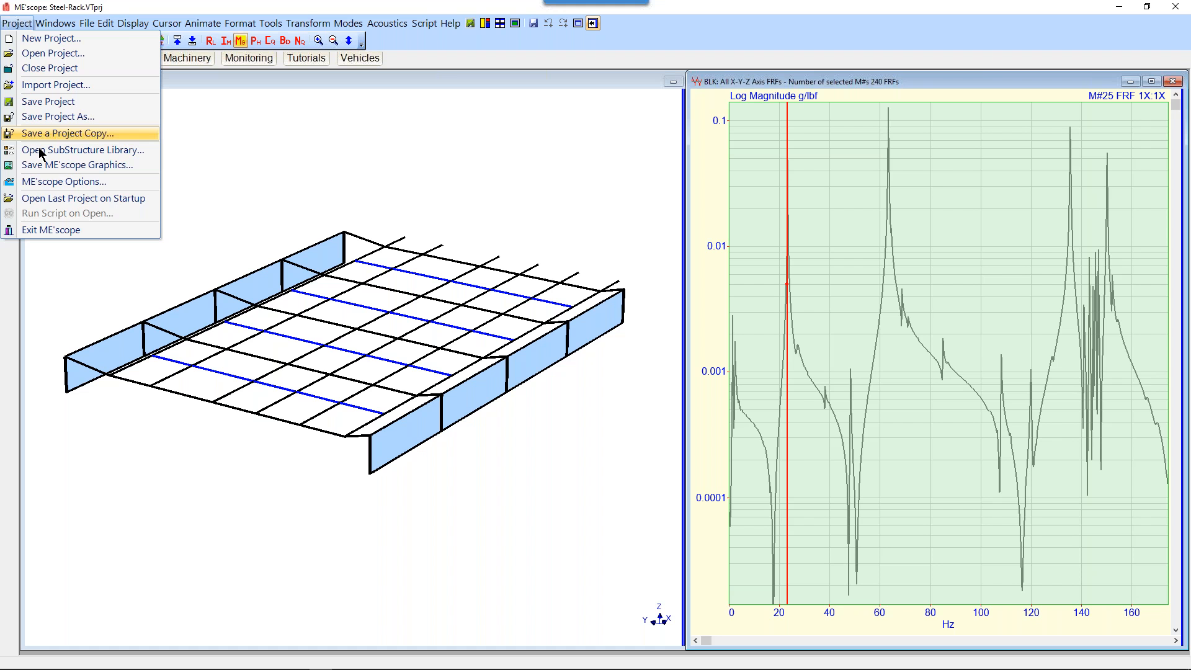
pyautogui.click(29, 262)
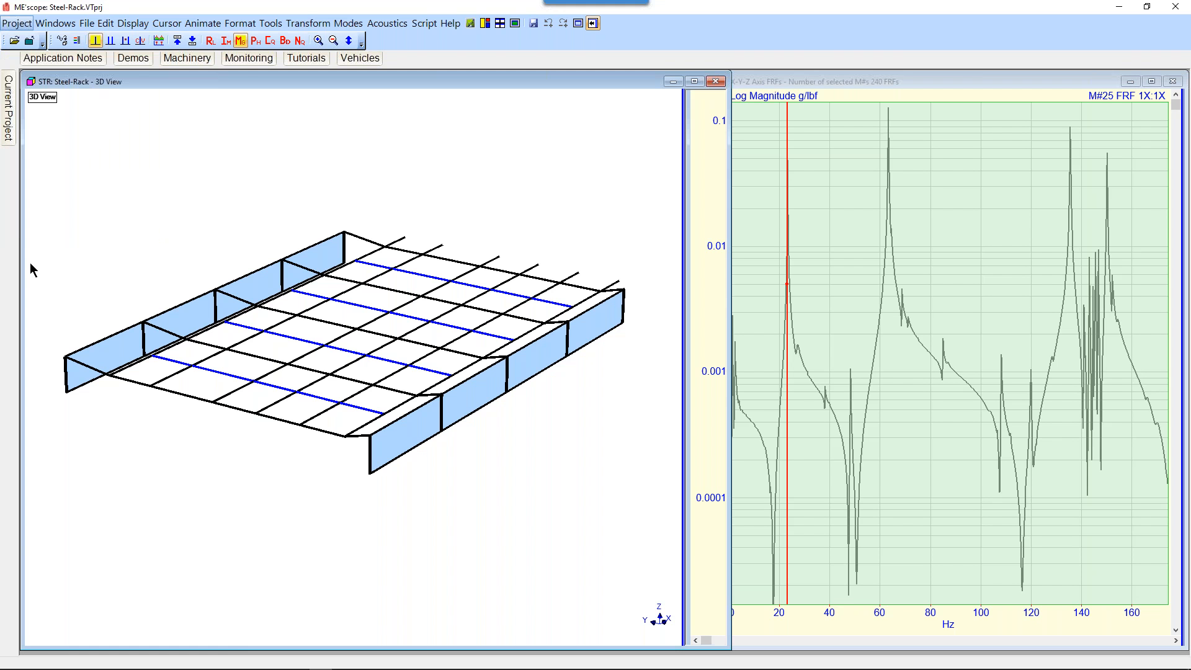
pyautogui.moveTo(14, 116)
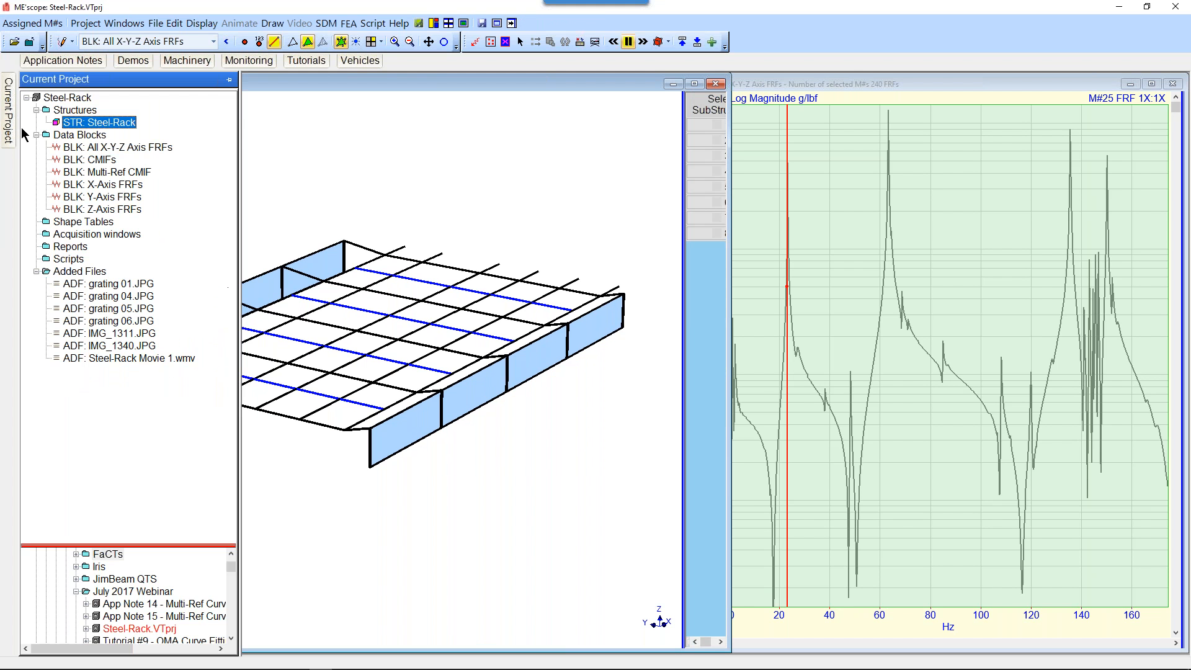
pyautogui.doubleClick(86, 296)
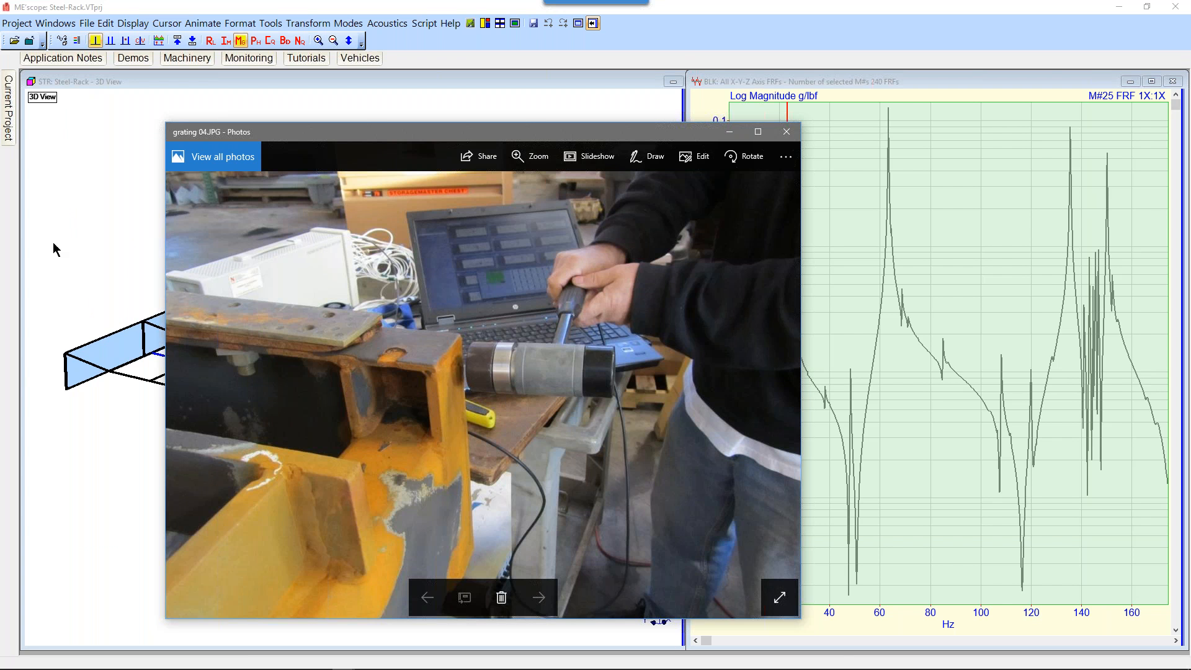
pyautogui.click(8, 121)
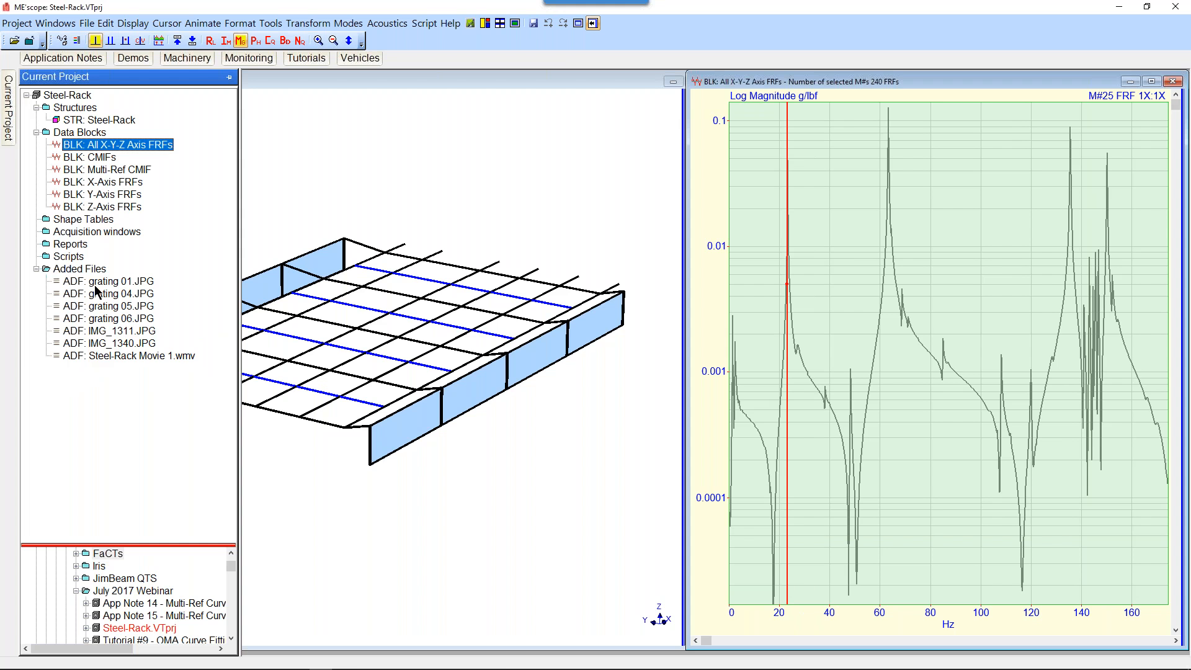
pyautogui.doubleClick(100, 307)
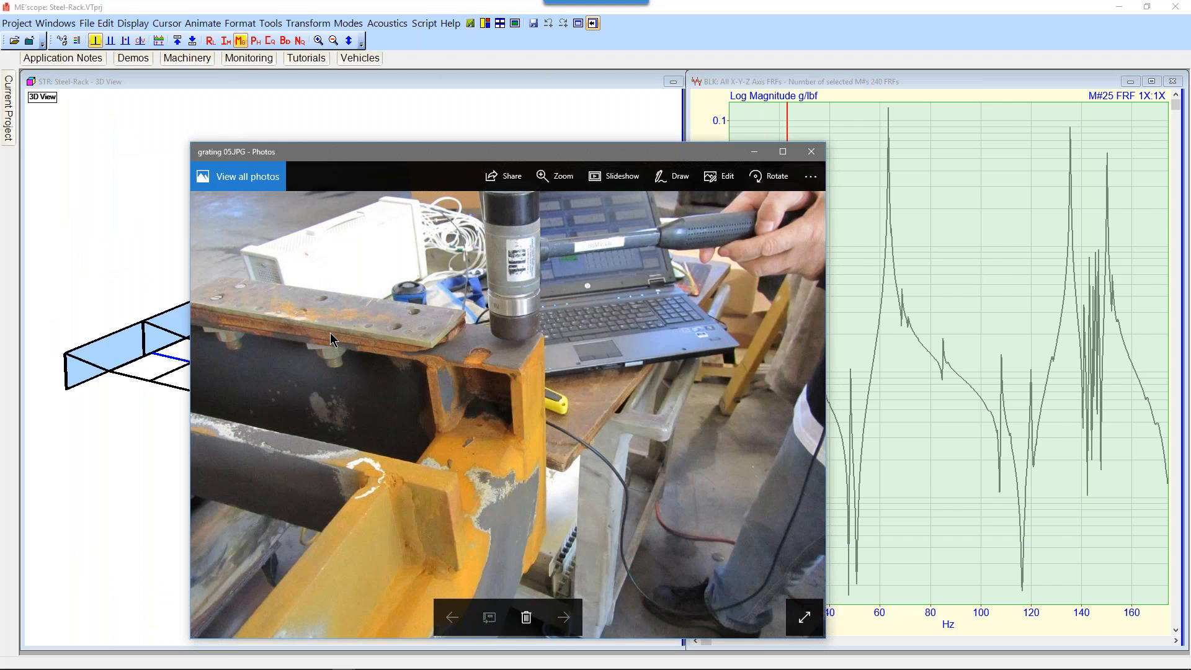
pyautogui.click(8, 127)
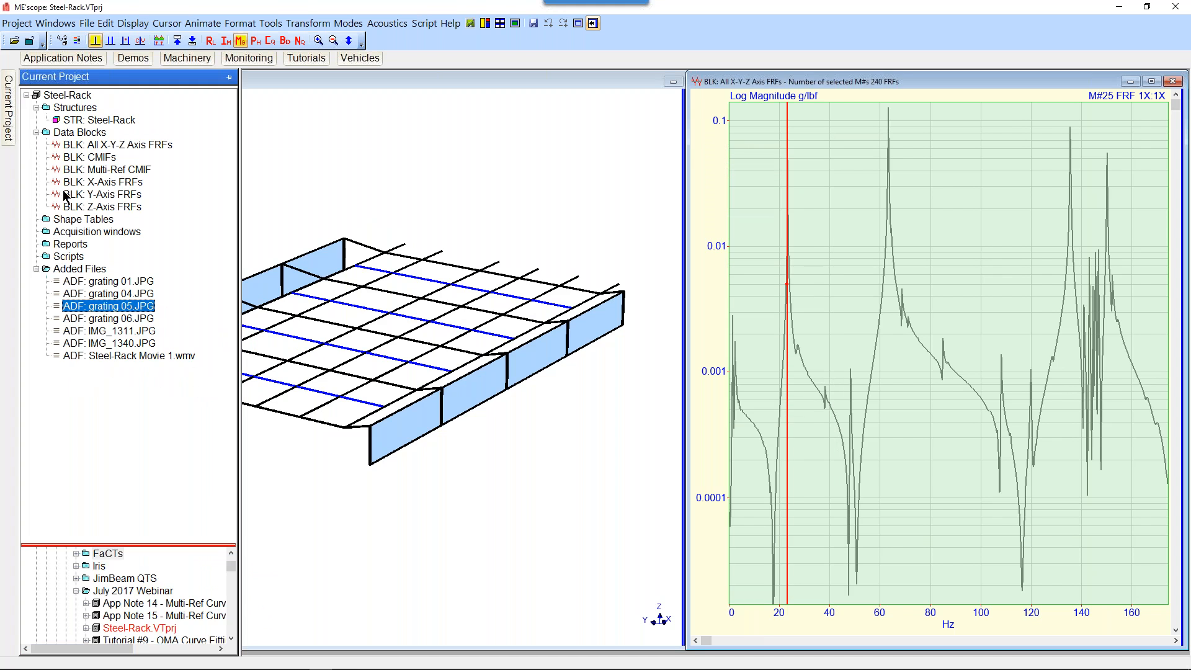
pyautogui.doubleClick(108, 321)
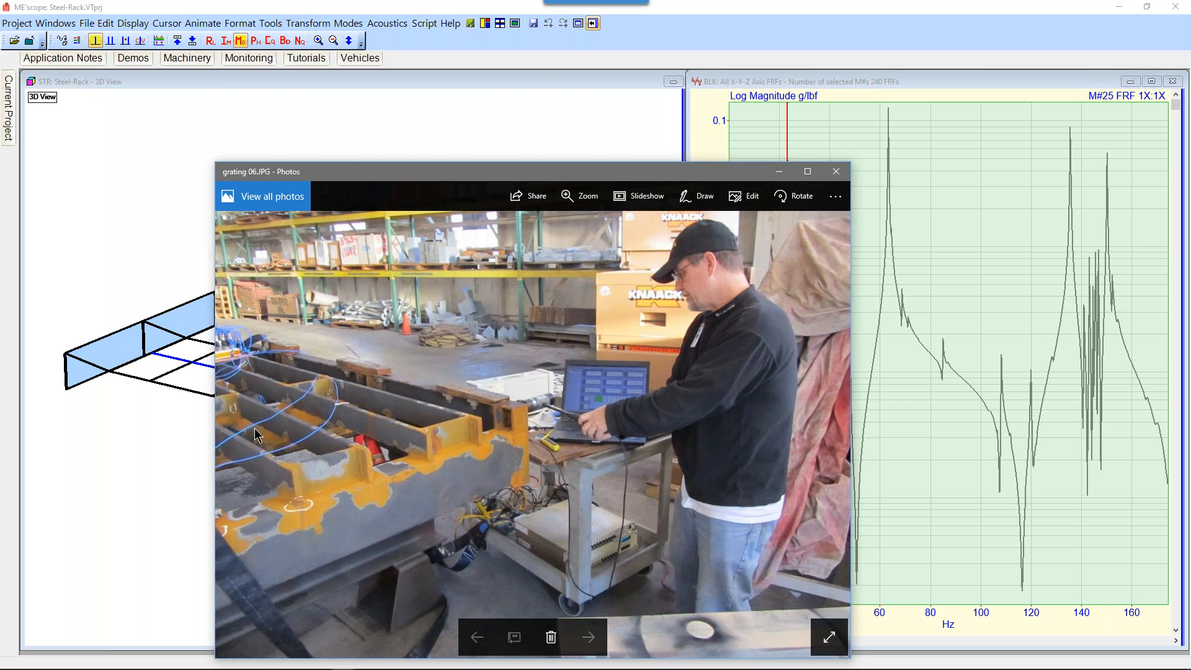
# View the steel rack photos IMG_1311.JPG and IMG_1340.JPG from the project's added files and close the last photo.
pyautogui.click(9, 134)
pyautogui.doubleClick(128, 331)
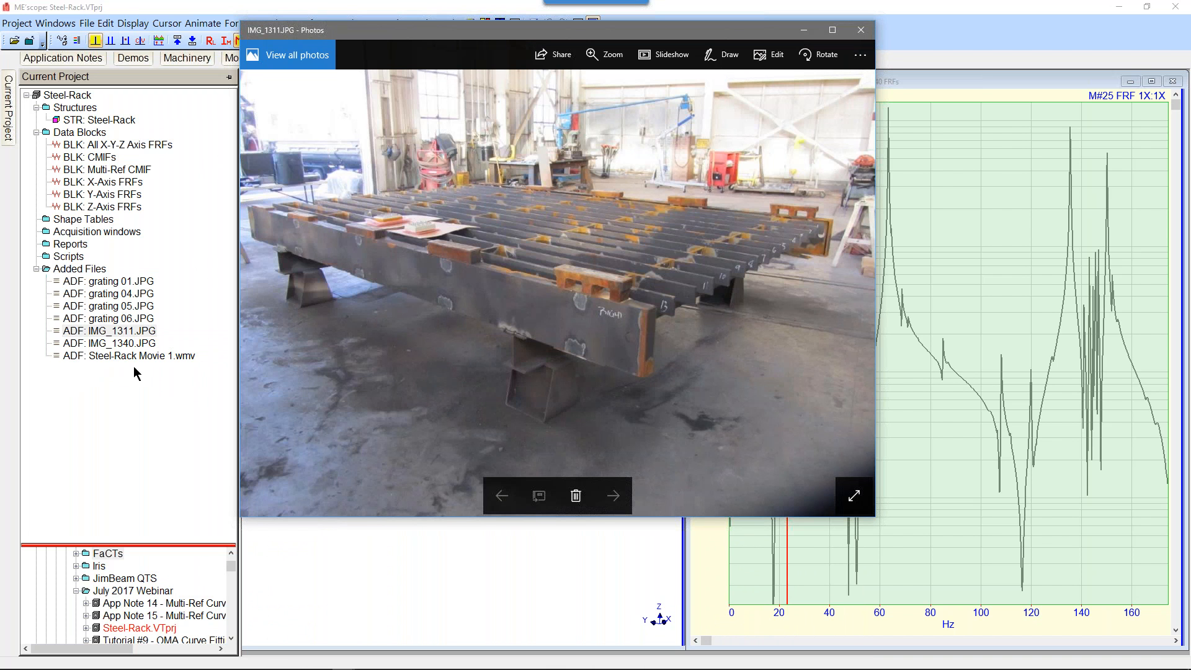
pyautogui.doubleClick(123, 345)
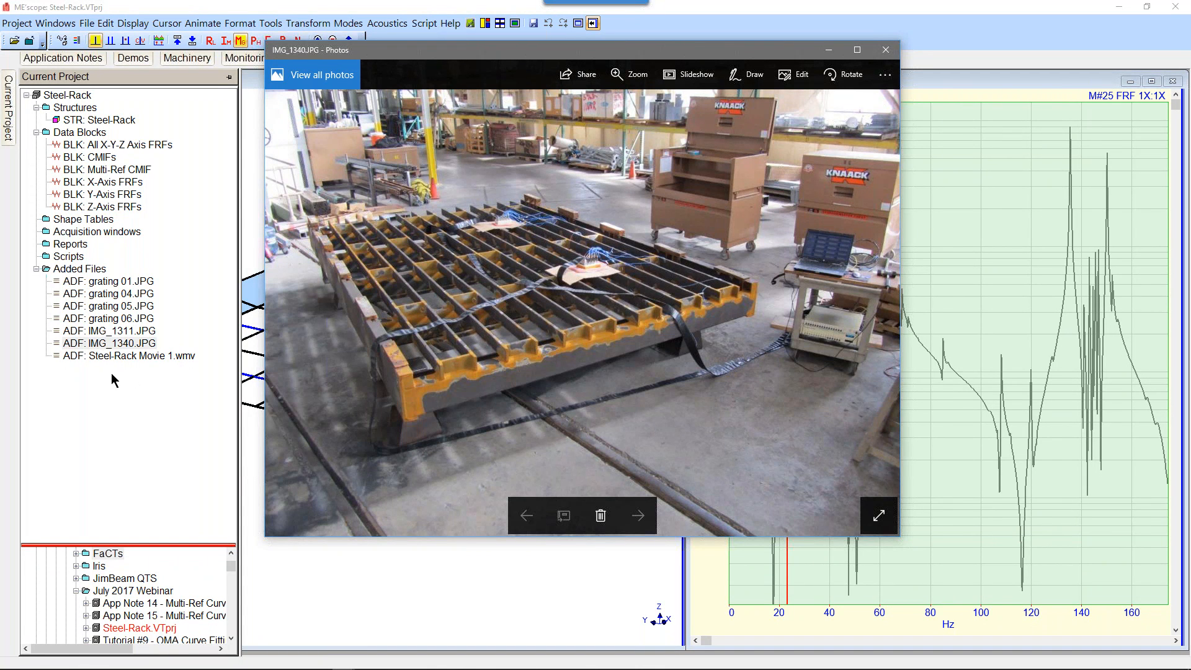
pyautogui.click(886, 50)
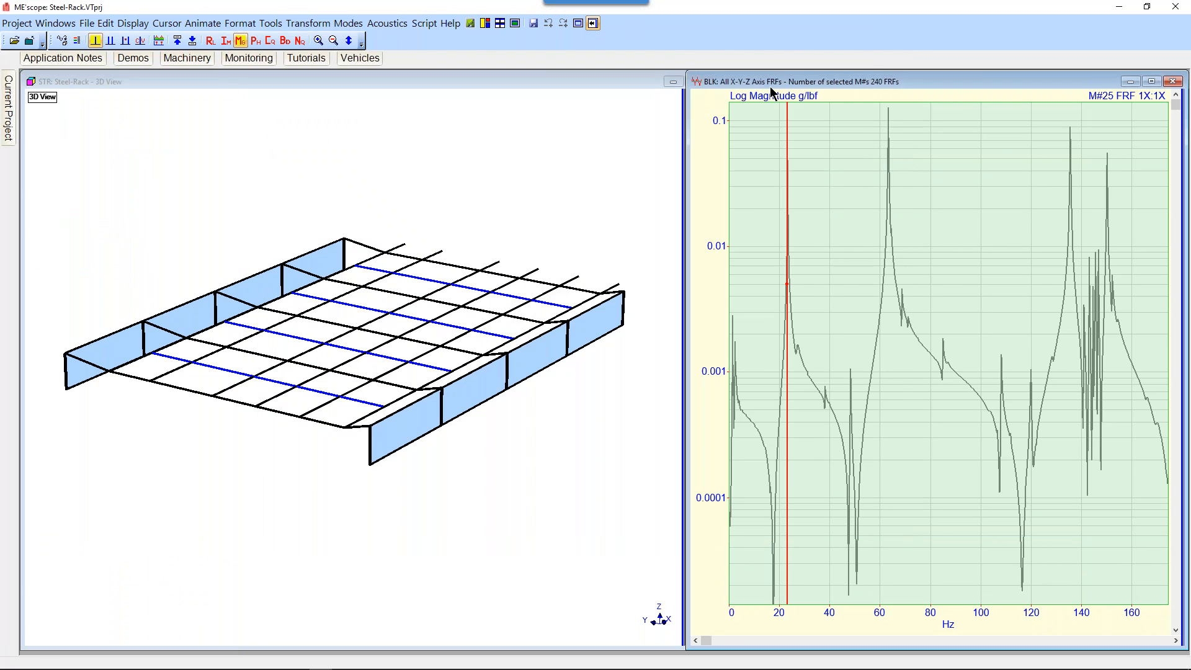
# Center the All X-Y-Z Axis FRFs data block window, expose its M# spreadsheet and look through the measurements to the end.
pyautogui.click(522, 225)
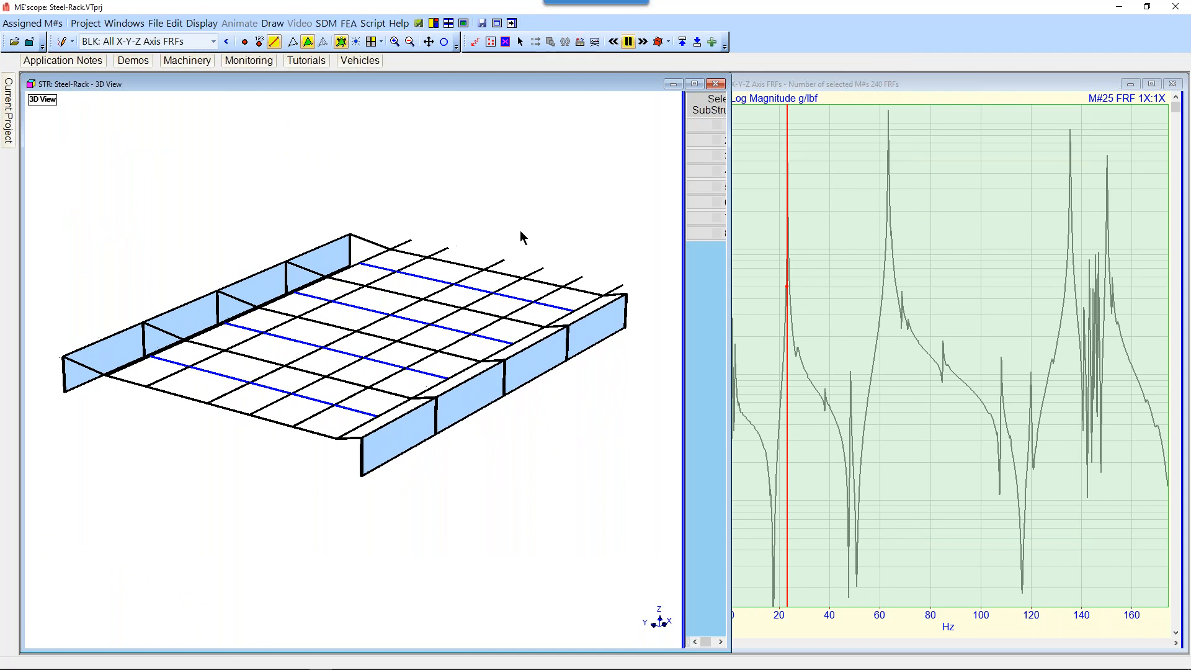
pyautogui.moveTo(533, 313); pyautogui.dragTo(430, 418)
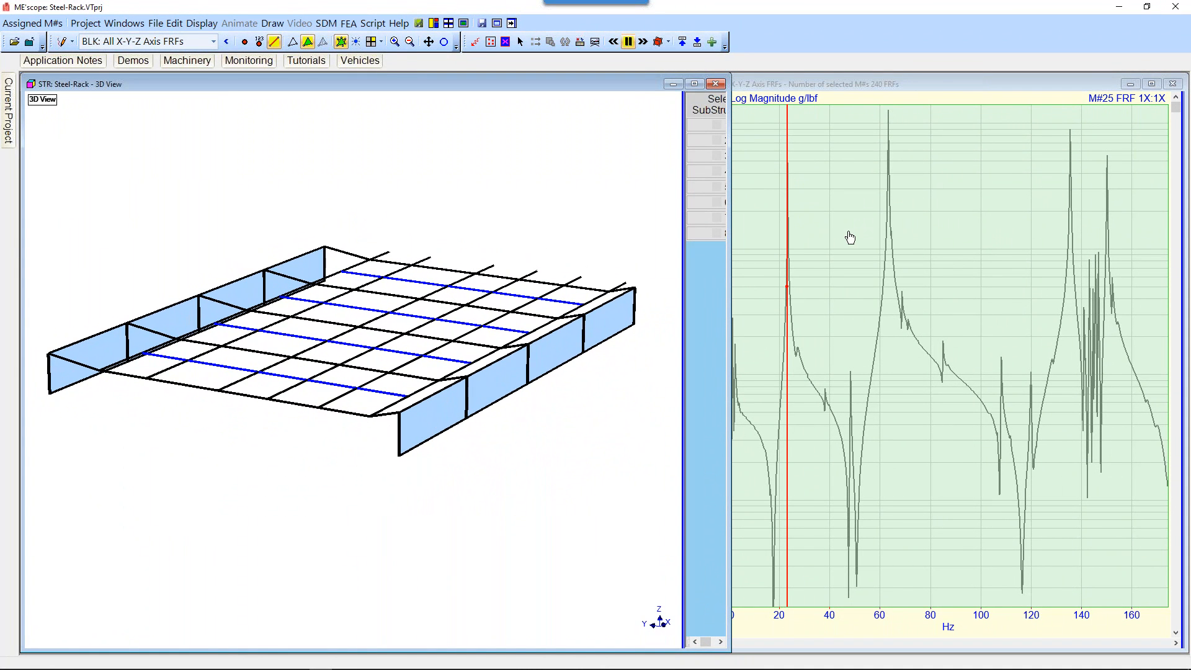
pyautogui.click(935, 165)
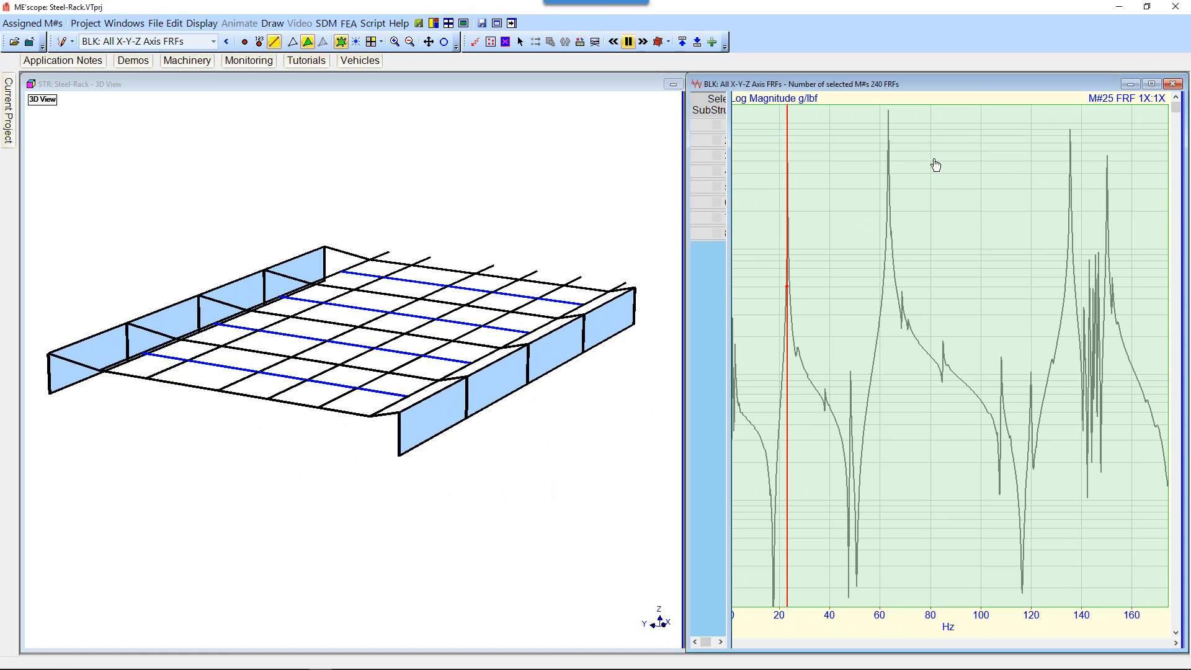
pyautogui.rightClick(934, 160)
pyautogui.click(946, 169)
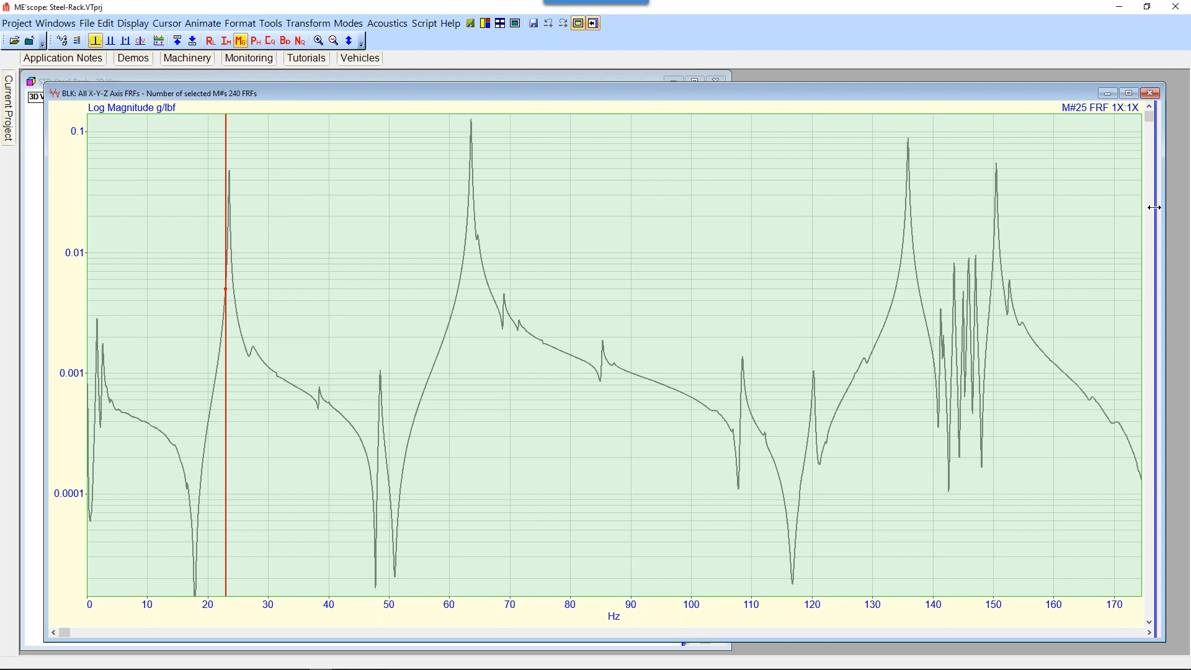
pyautogui.moveTo(1154, 207); pyautogui.dragTo(865, 207)
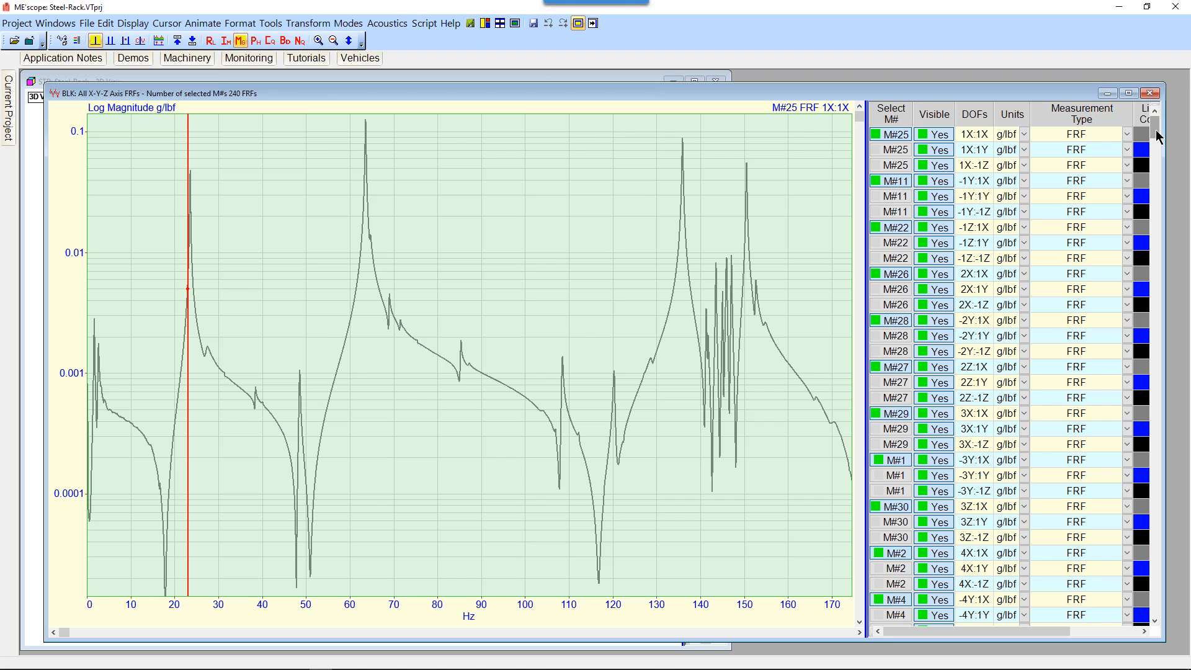
pyautogui.moveTo(1156, 131); pyautogui.dragTo(1157, 120)
pyautogui.moveTo(1155, 135); pyautogui.dragTo(1152, 638)
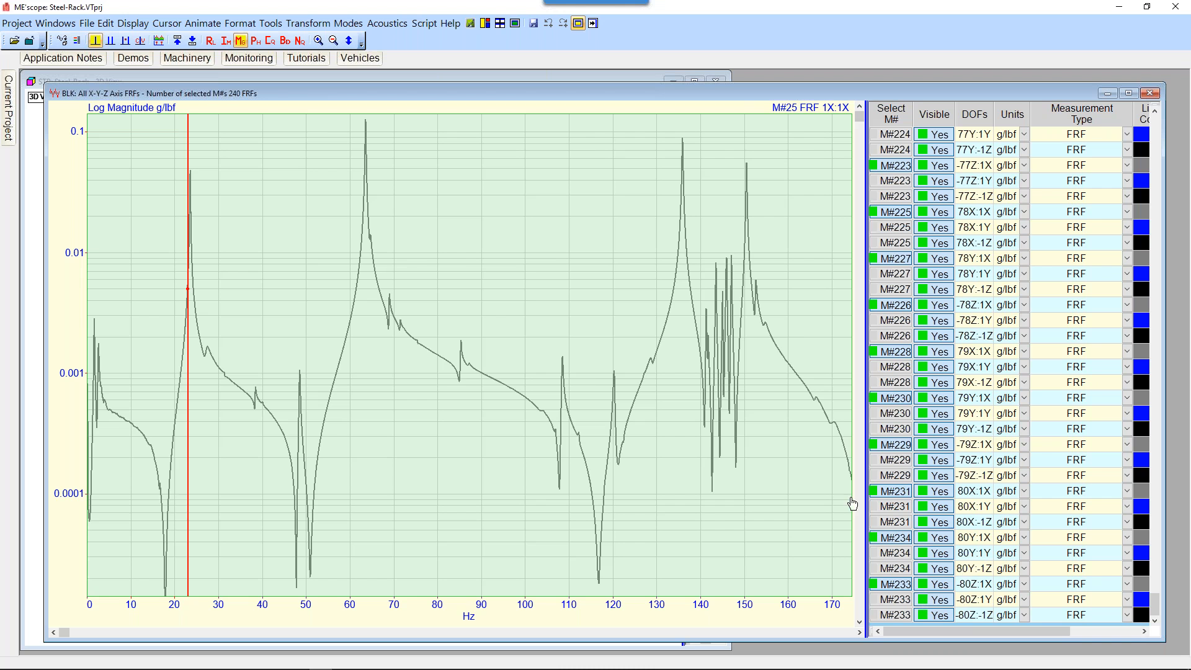
# Return the FRF window to its place beside the 3D view and move the line cursor to the plot's low-frequency end.
pyautogui.click(744, 257)
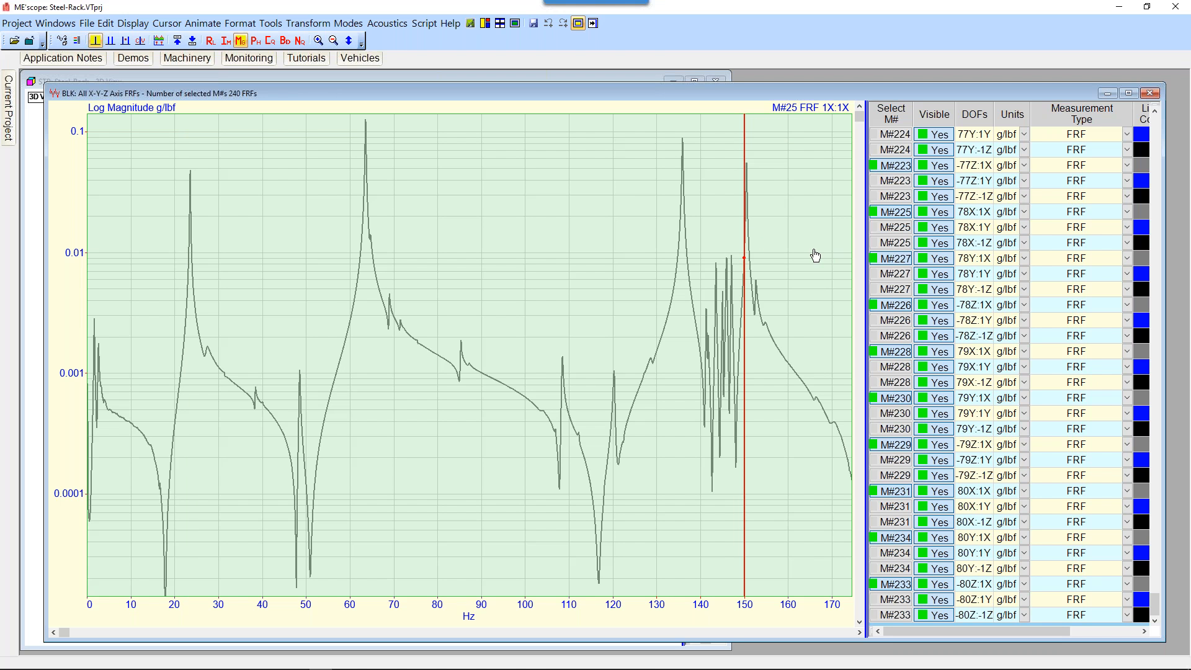
pyautogui.rightClick(531, 266)
pyautogui.click(547, 275)
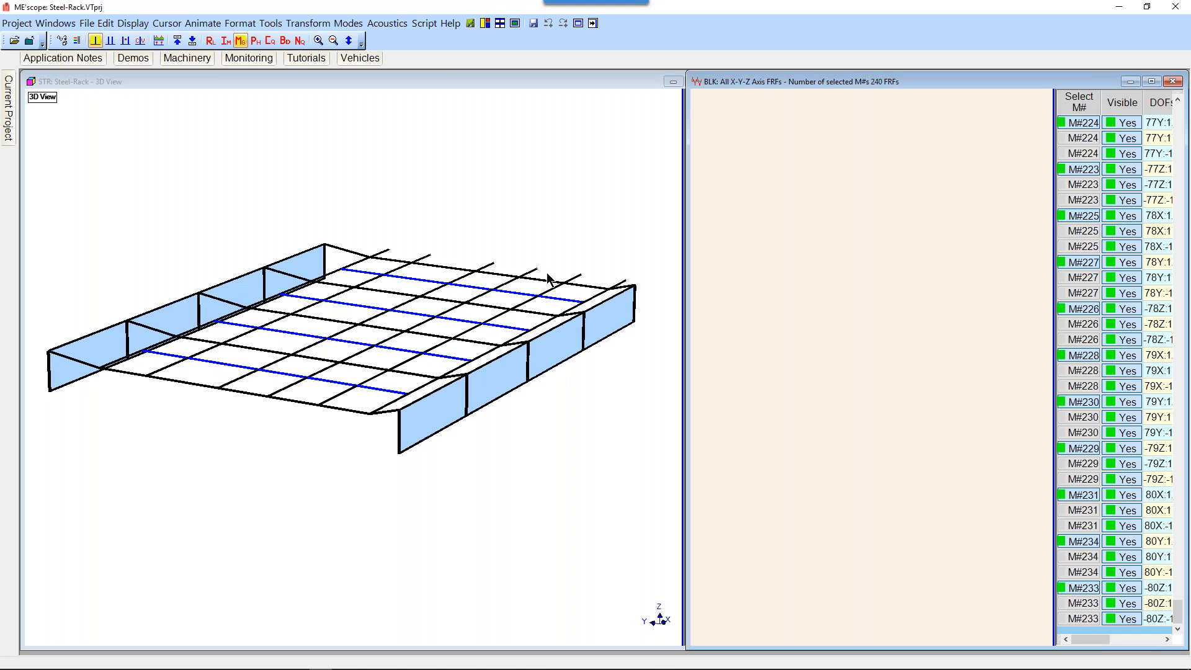
pyautogui.moveTo(994, 231); pyautogui.dragTo(738, 247)
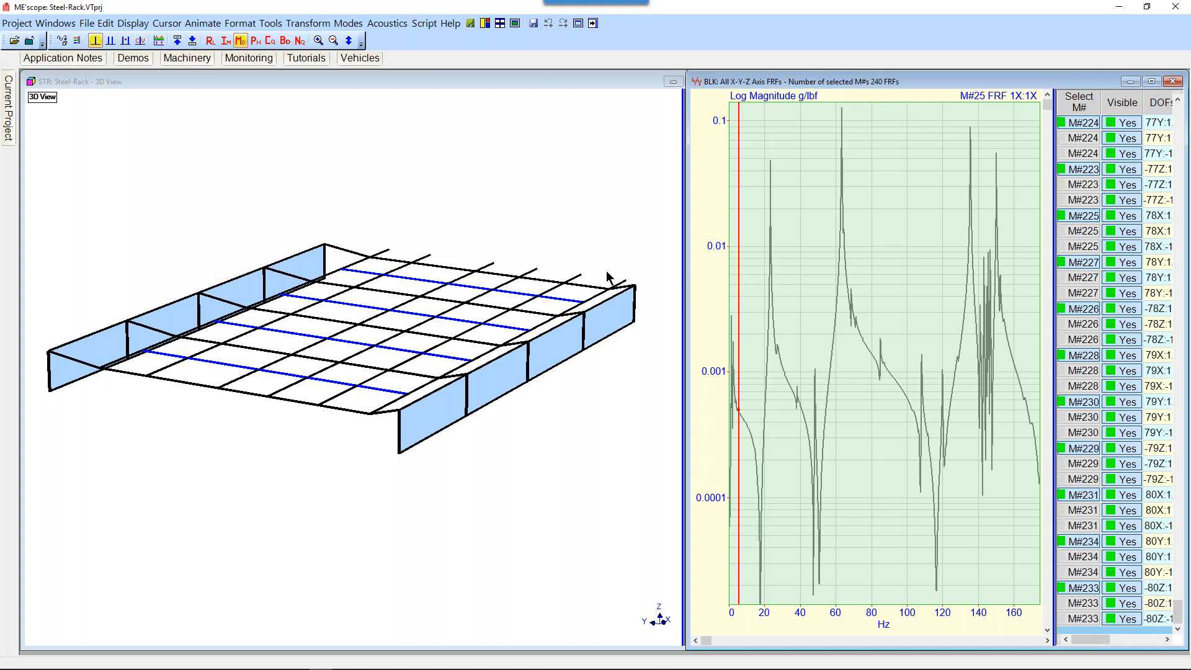
pyautogui.moveTo(739, 240); pyautogui.dragTo(737, 240)
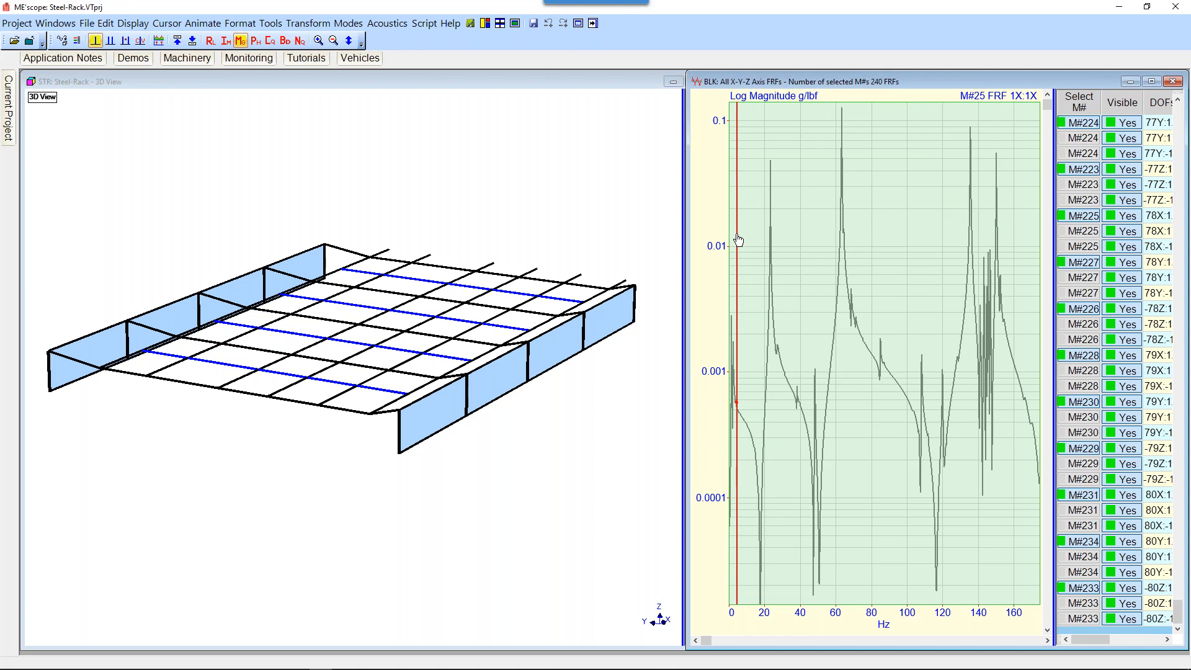
# Zoom the FRF plot to about 0–50 Hz and place the line cursor at about 5.2 Hz.
pyautogui.scroll(4, 769, 242)
pyautogui.scroll(2, 770, 242)
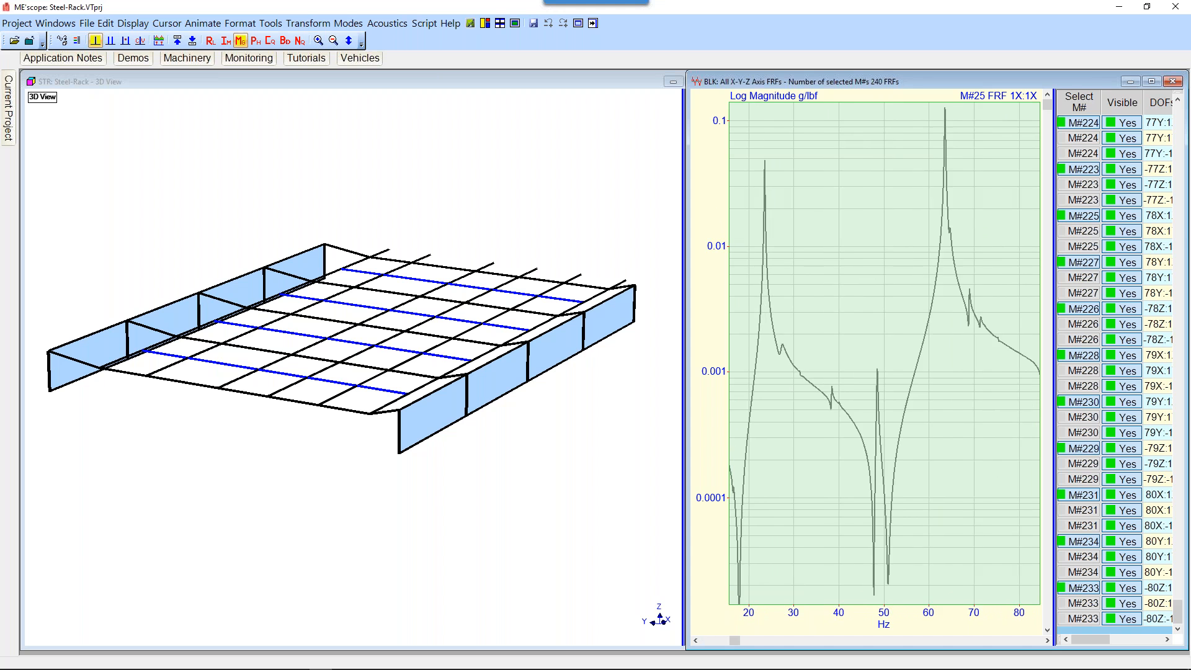
pyautogui.moveTo(737, 643); pyautogui.dragTo(683, 643)
pyautogui.moveTo(755, 284); pyautogui.dragTo(763, 285)
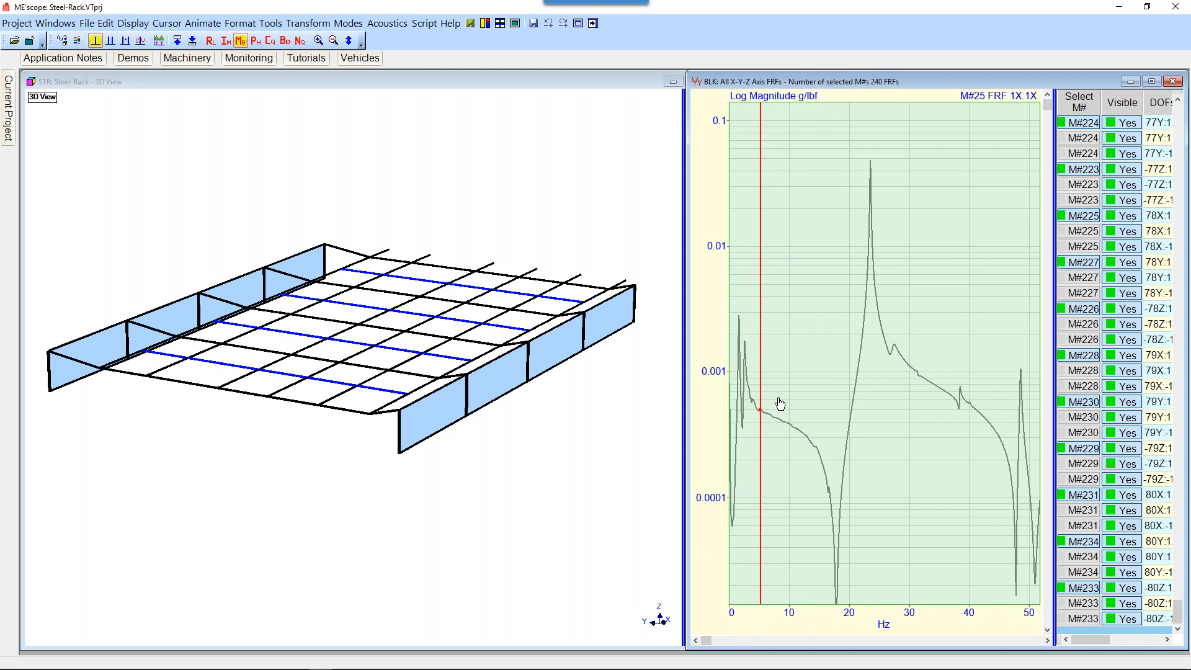
# Animate the structure's shapes from the All X-Y-Z Axis FRFs and place the line cursor at about 2.5 Hz and about 1.4 Hz.
pyautogui.click(526, 243)
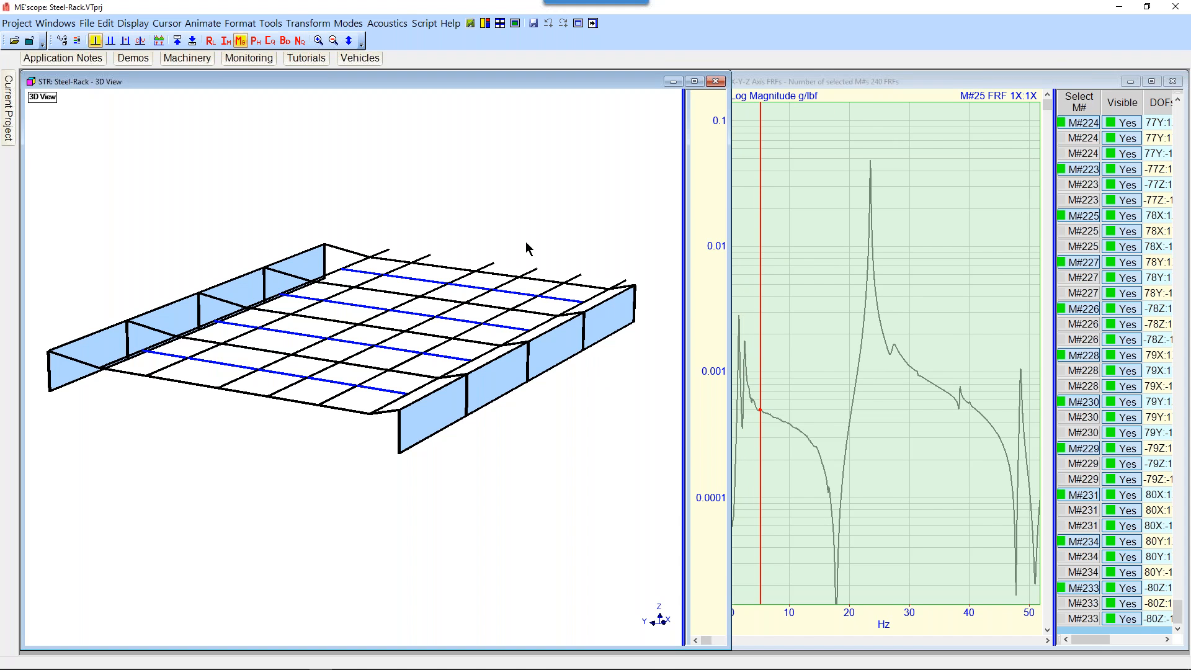
pyautogui.rightClick(526, 243)
pyautogui.moveTo(546, 296)
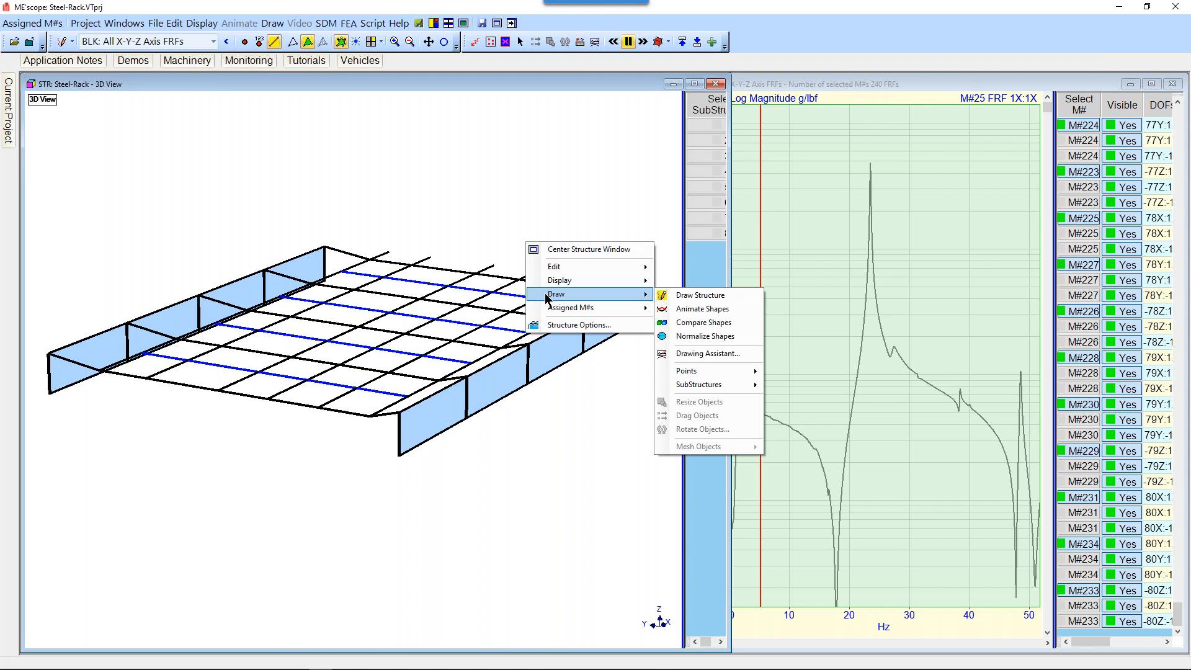
pyautogui.click(707, 312)
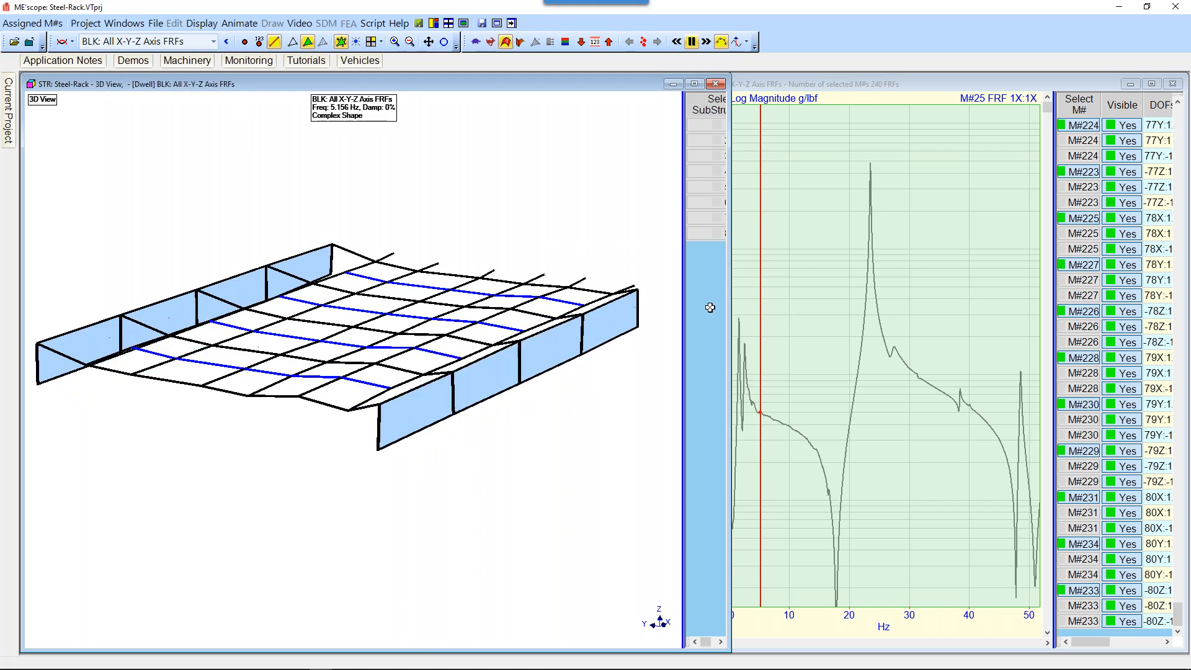
pyautogui.moveTo(764, 297); pyautogui.dragTo(744, 303)
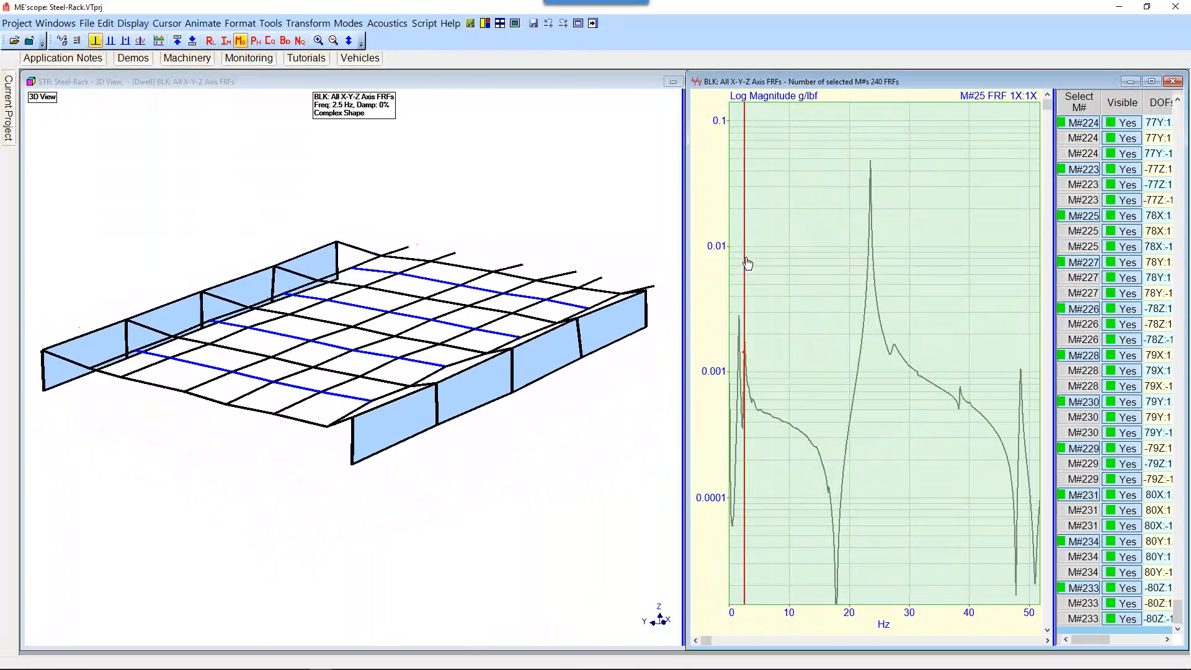
pyautogui.moveTo(747, 263); pyautogui.dragTo(740, 265)
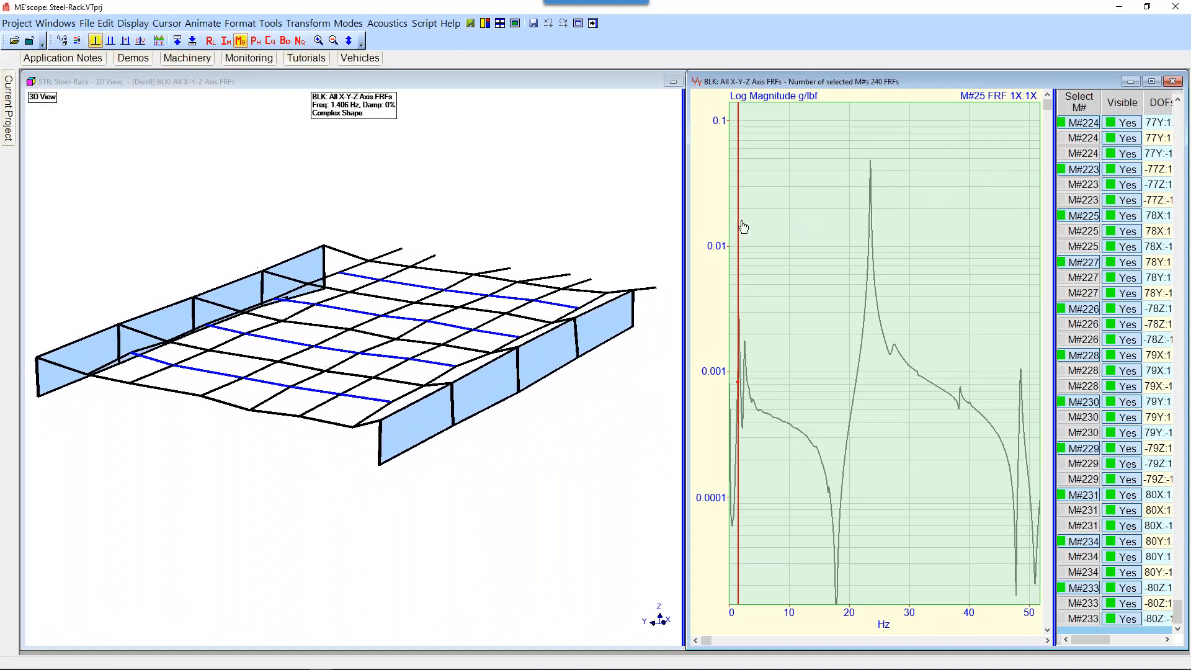
# End the shape animation by returning to Draw Structure and deselect all M#s in the FRF data block.
pyautogui.click(651, 242)
pyautogui.rightClick(651, 242)
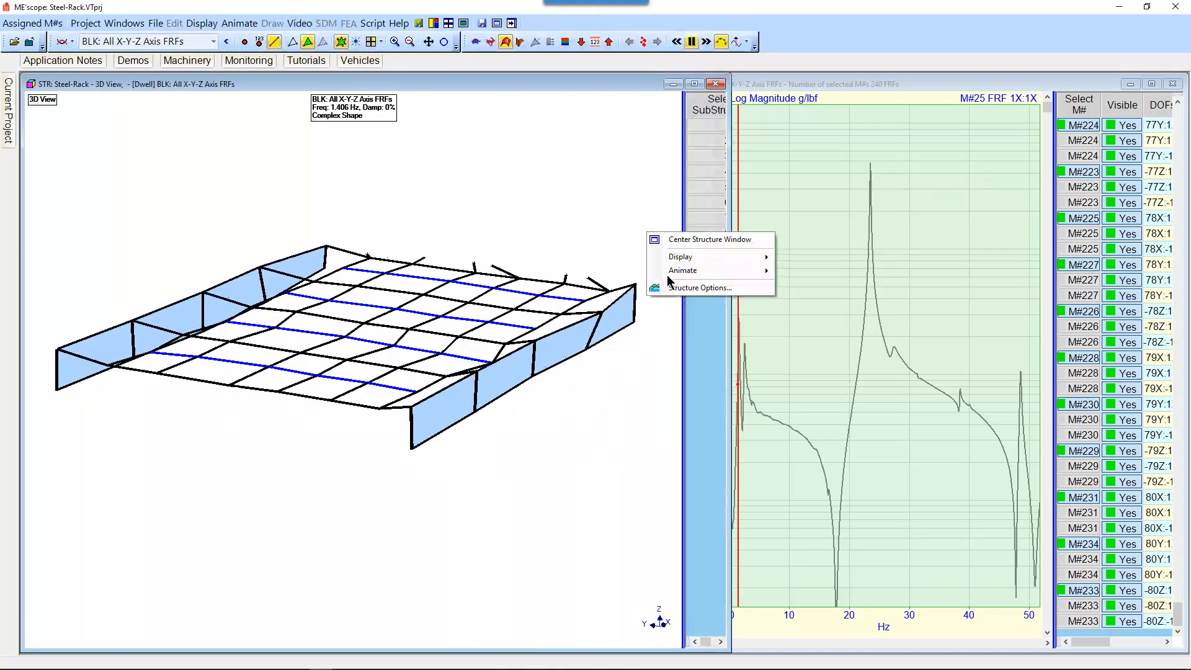
pyautogui.moveTo(674, 268)
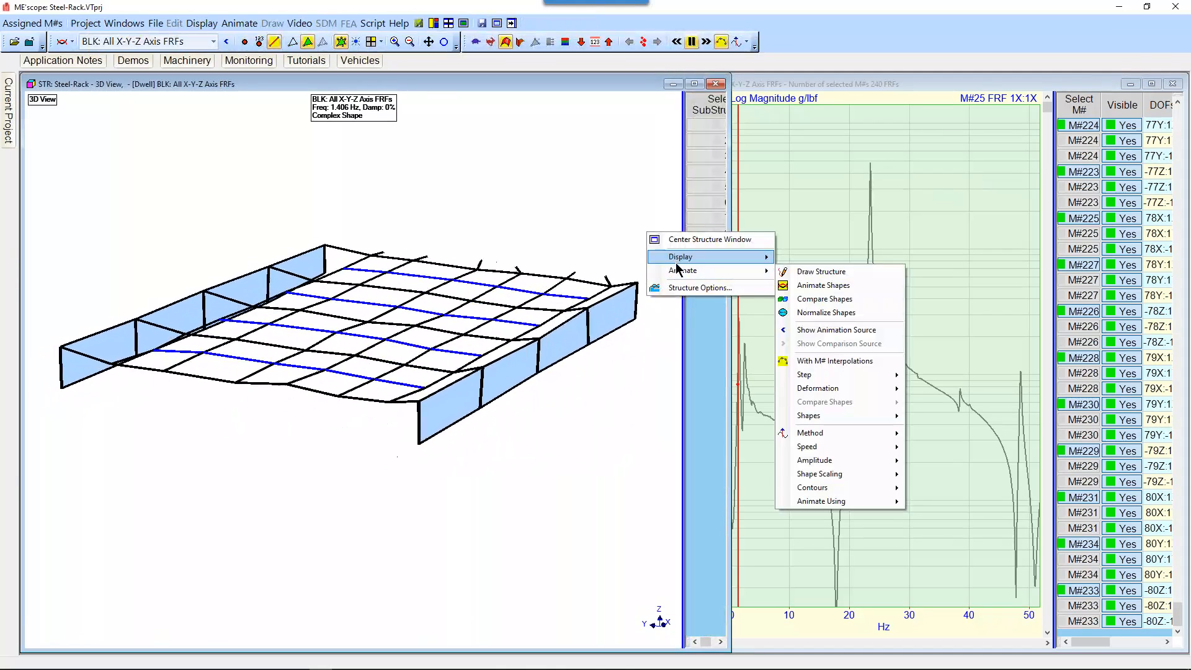
pyautogui.click(824, 273)
pyautogui.click(1080, 102)
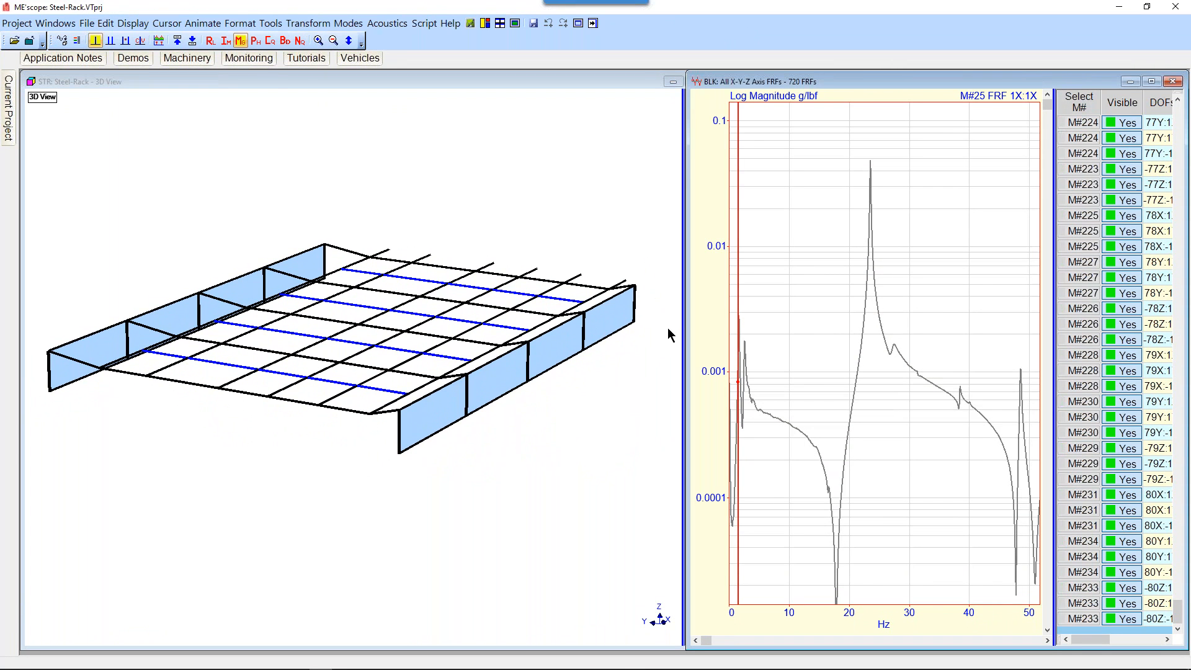
# Start animating the Steel-Rack shapes from the All X-Y-Z Axis FRFs and move the Reference DOF dialog clear of the 3D view.
pyautogui.click(540, 192)
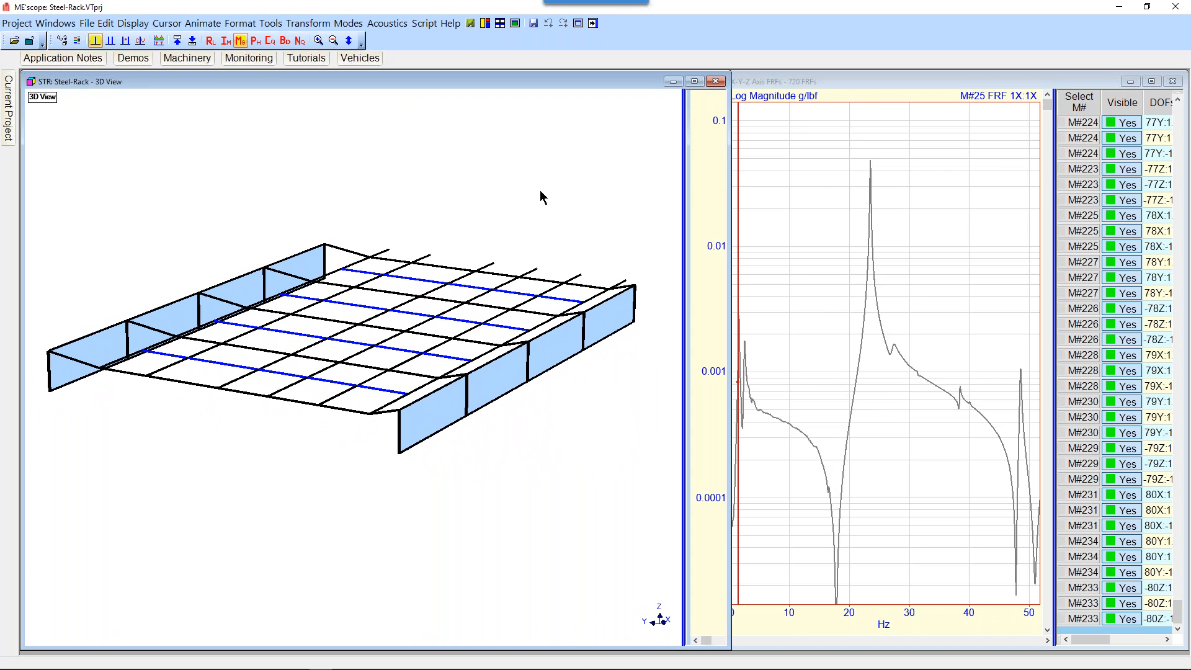
pyautogui.rightClick(540, 191)
pyautogui.moveTo(620, 242)
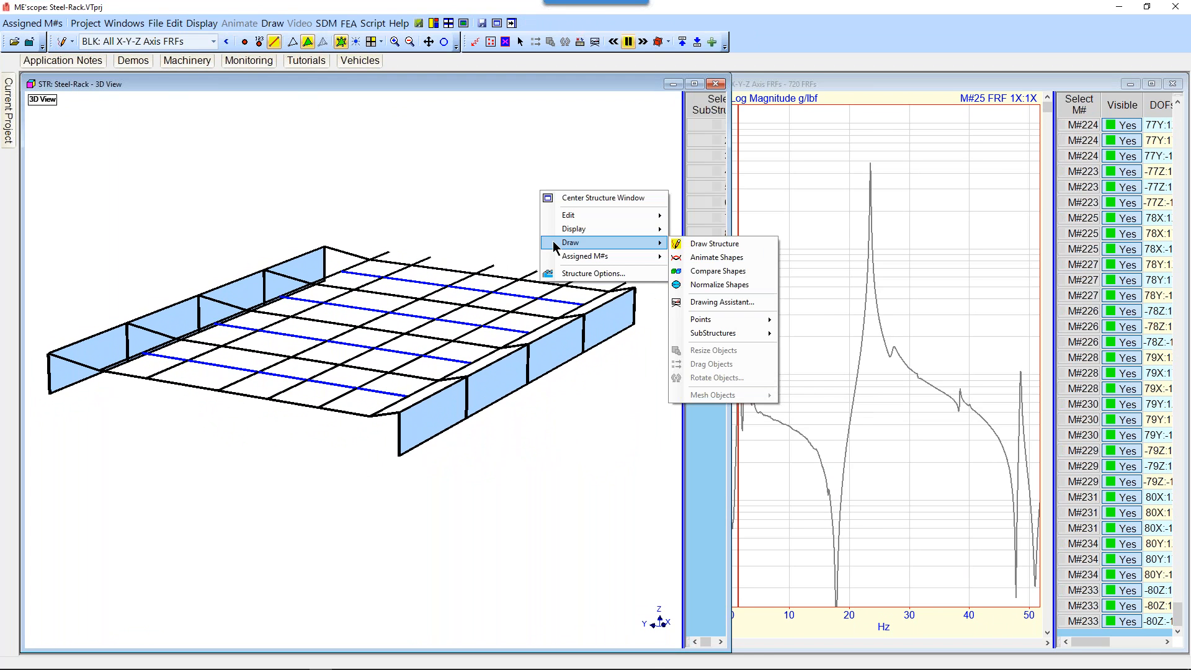
pyautogui.click(716, 258)
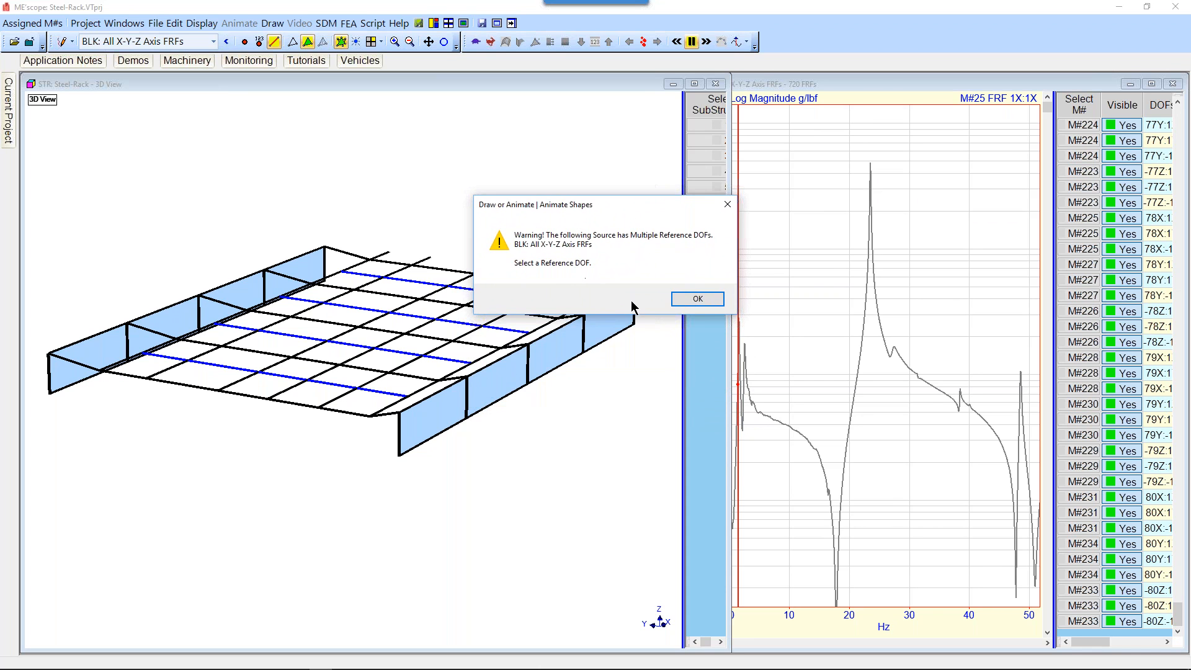
pyautogui.click(697, 298)
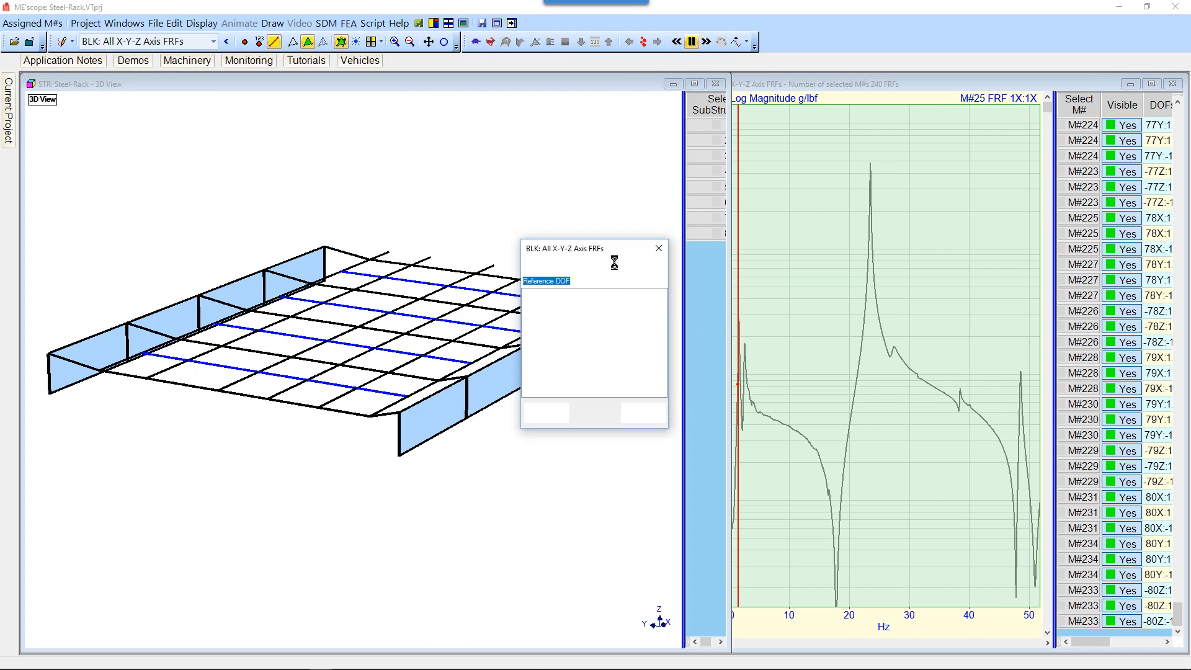
pyautogui.moveTo(641, 254); pyautogui.dragTo(887, 212)
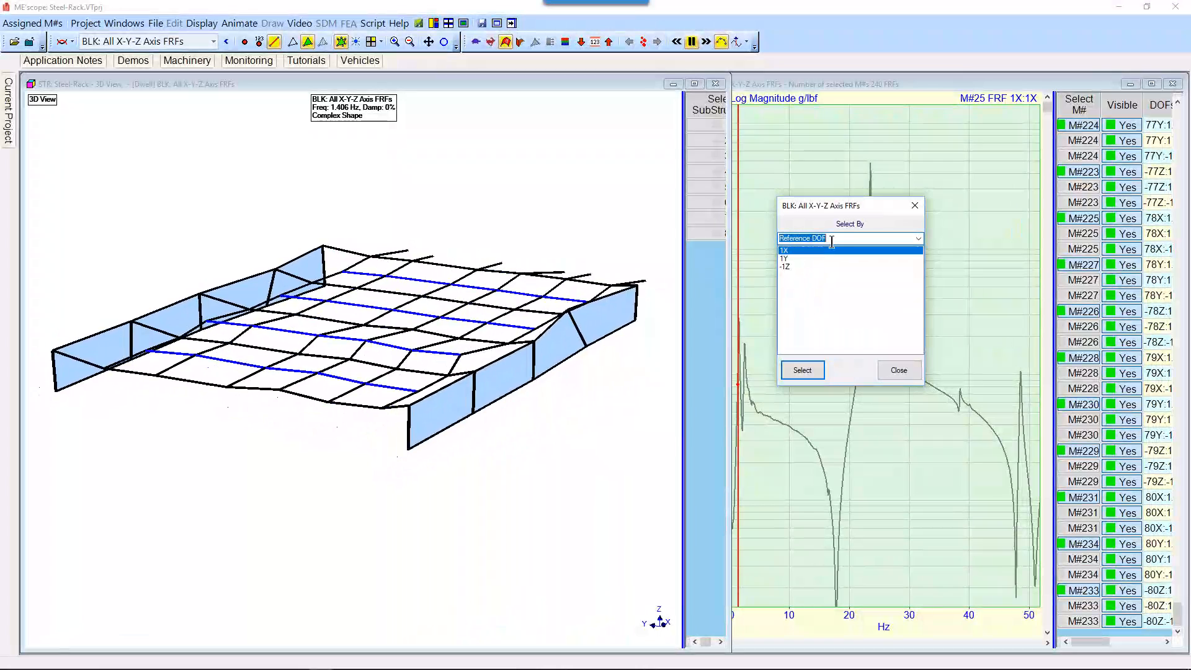
# Animate the shape for reference DOF 1Y and for reference DOF -1Z.
pyautogui.click(784, 258)
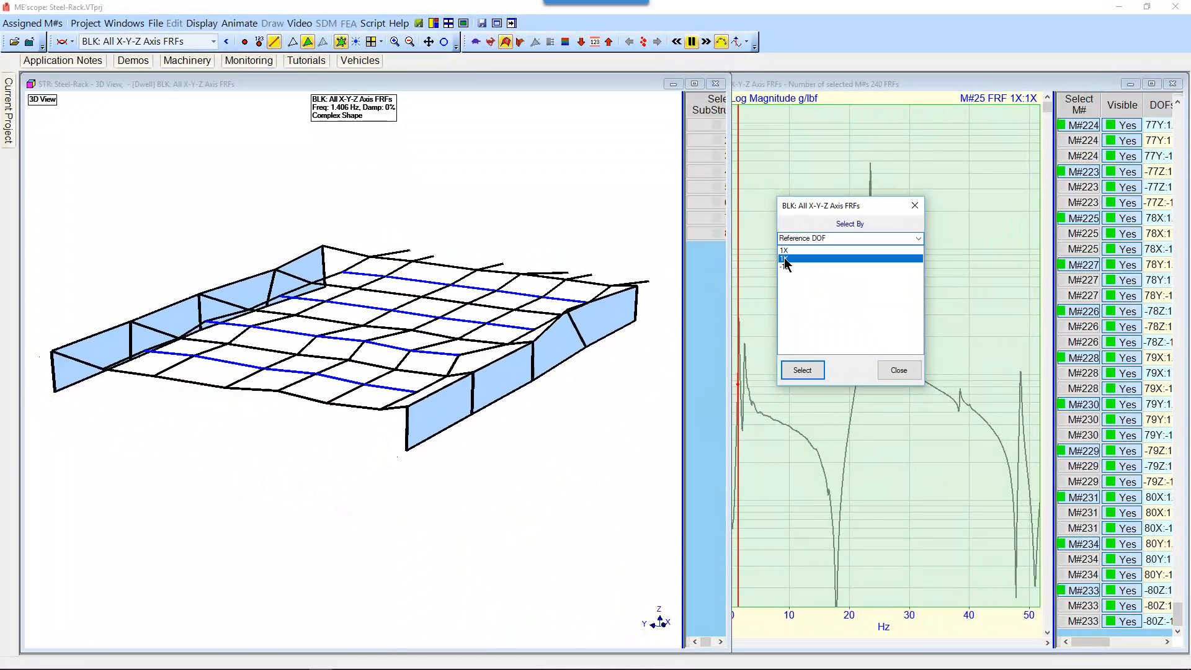
pyautogui.click(800, 370)
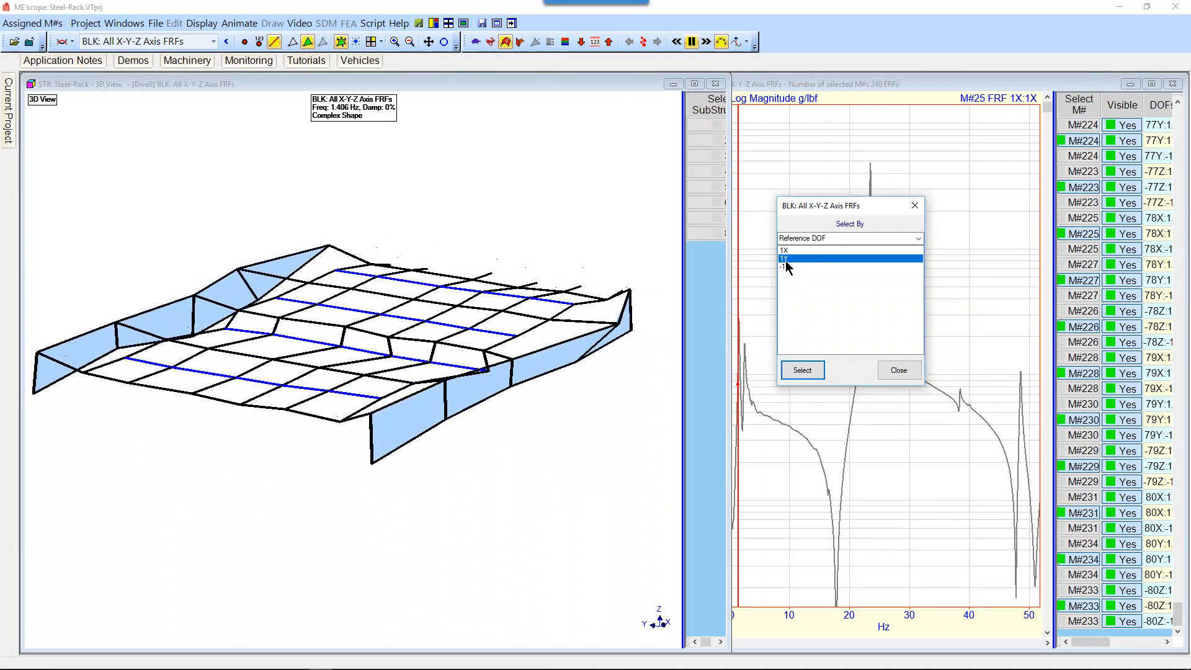
pyautogui.click(785, 267)
pyautogui.click(797, 370)
pyautogui.click(793, 370)
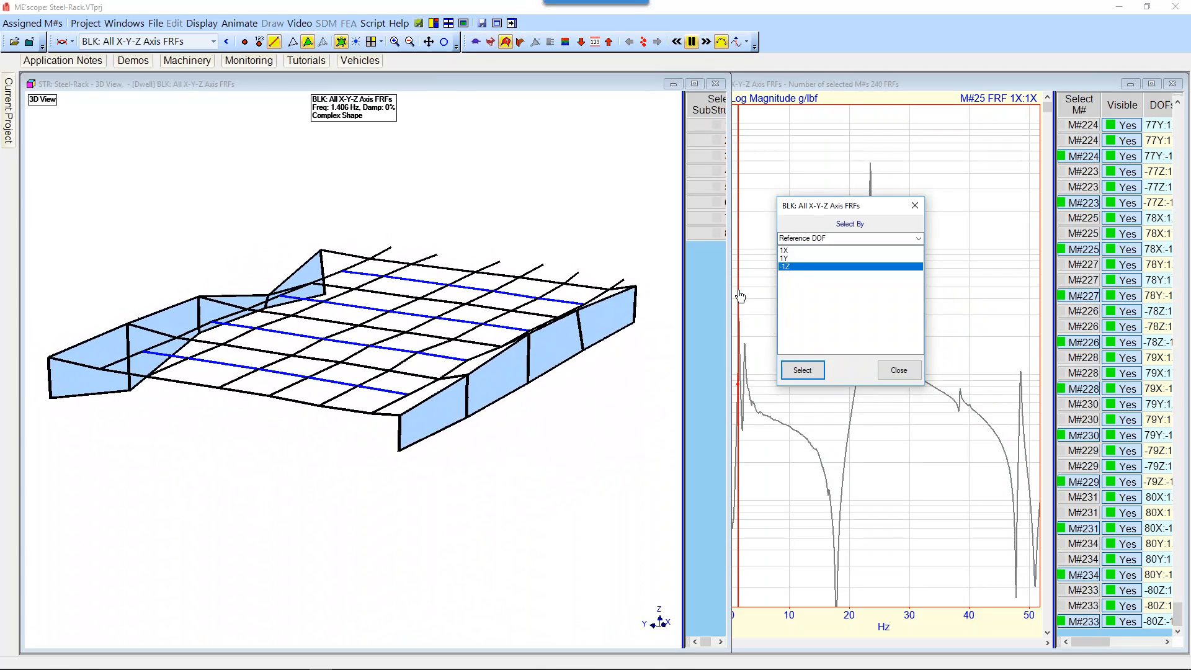
# Place the line cursor at the 2.5 Hz peak and animate the shape for reference DOFs 1X, 1Y and -1Z in turn.
pyautogui.moveTo(877, 213); pyautogui.dragTo(956, 197)
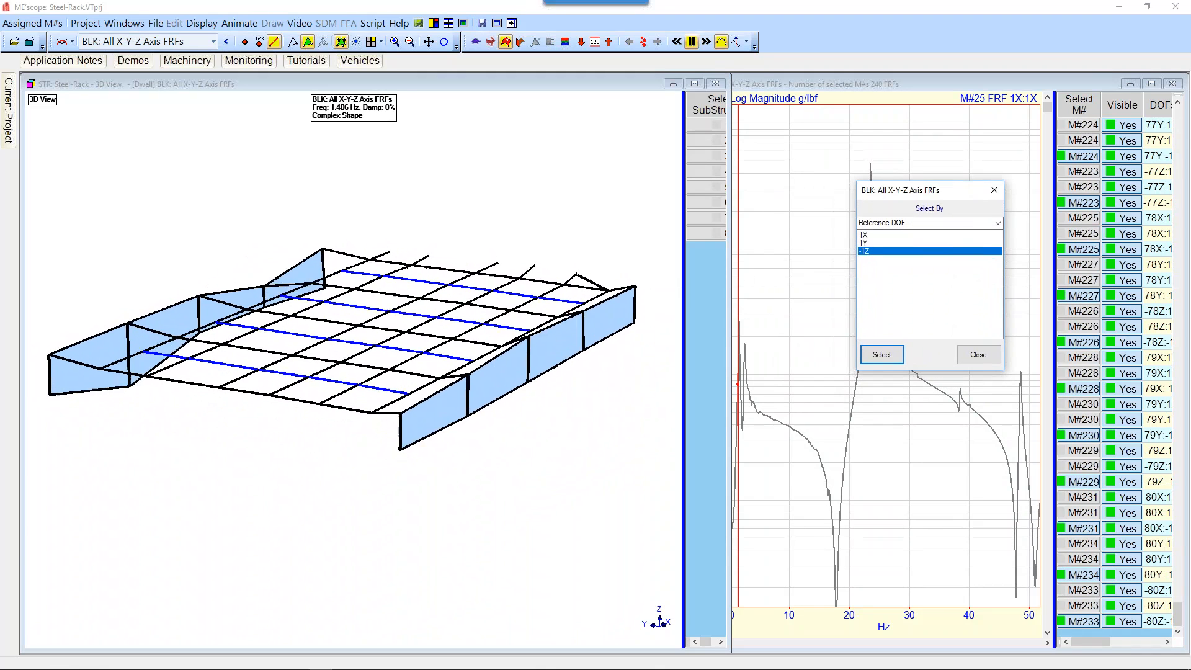
pyautogui.moveTo(738, 283); pyautogui.dragTo(743, 284)
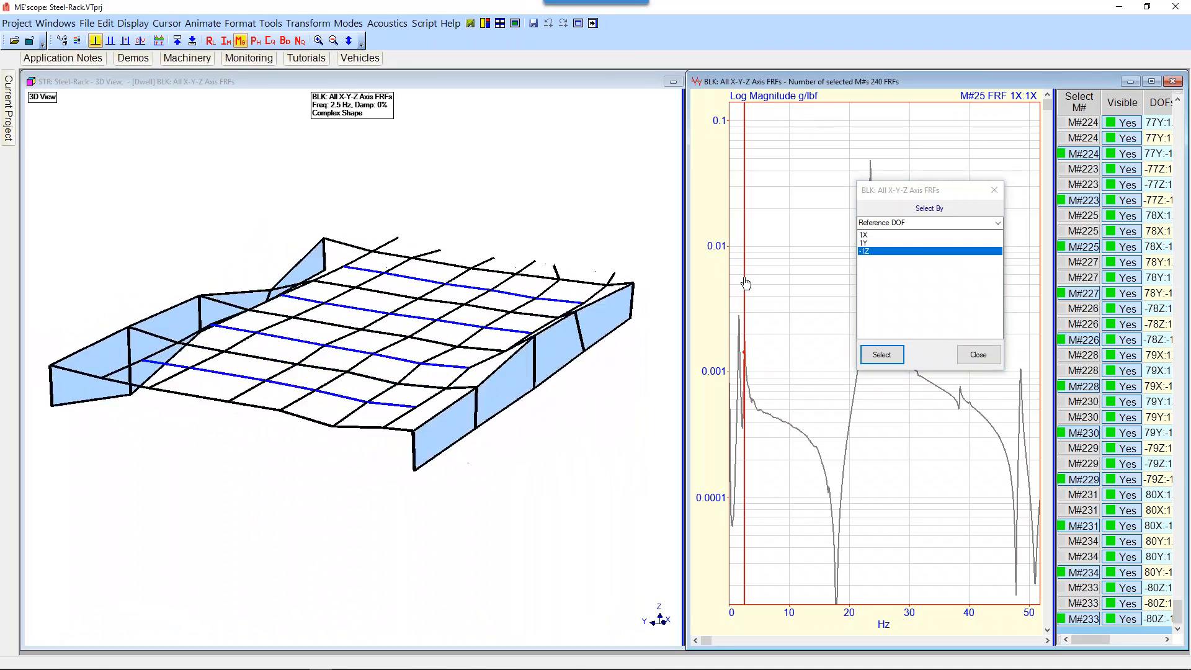
pyautogui.click(865, 235)
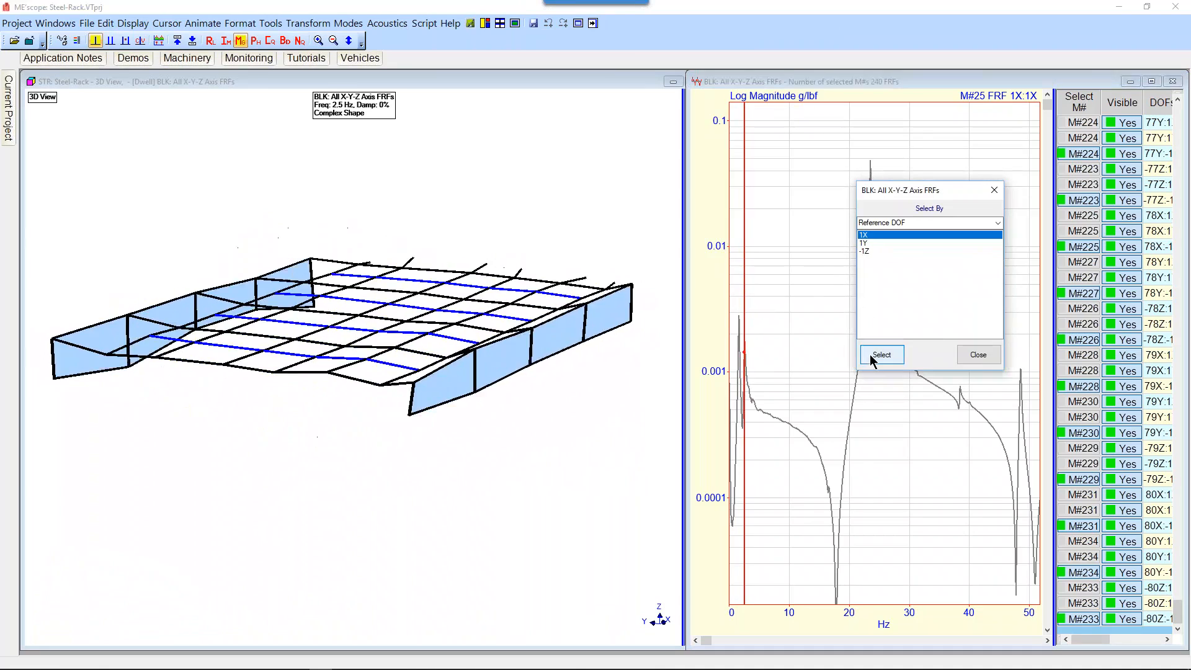
pyautogui.click(872, 359)
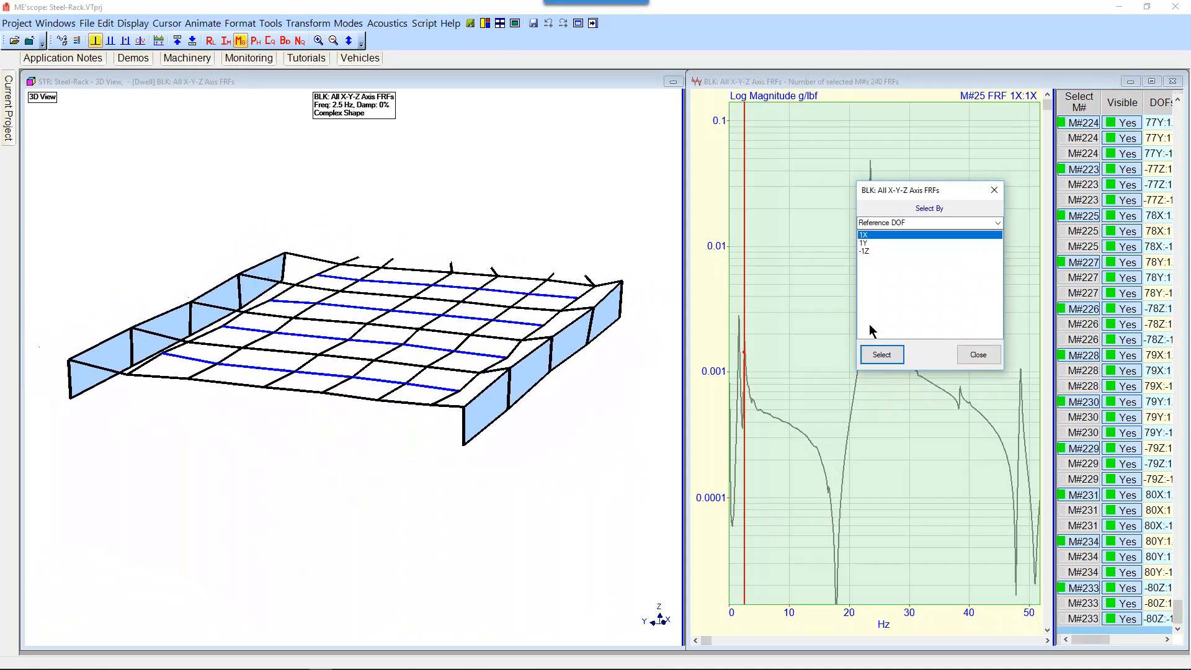
pyautogui.click(865, 243)
pyautogui.click(873, 355)
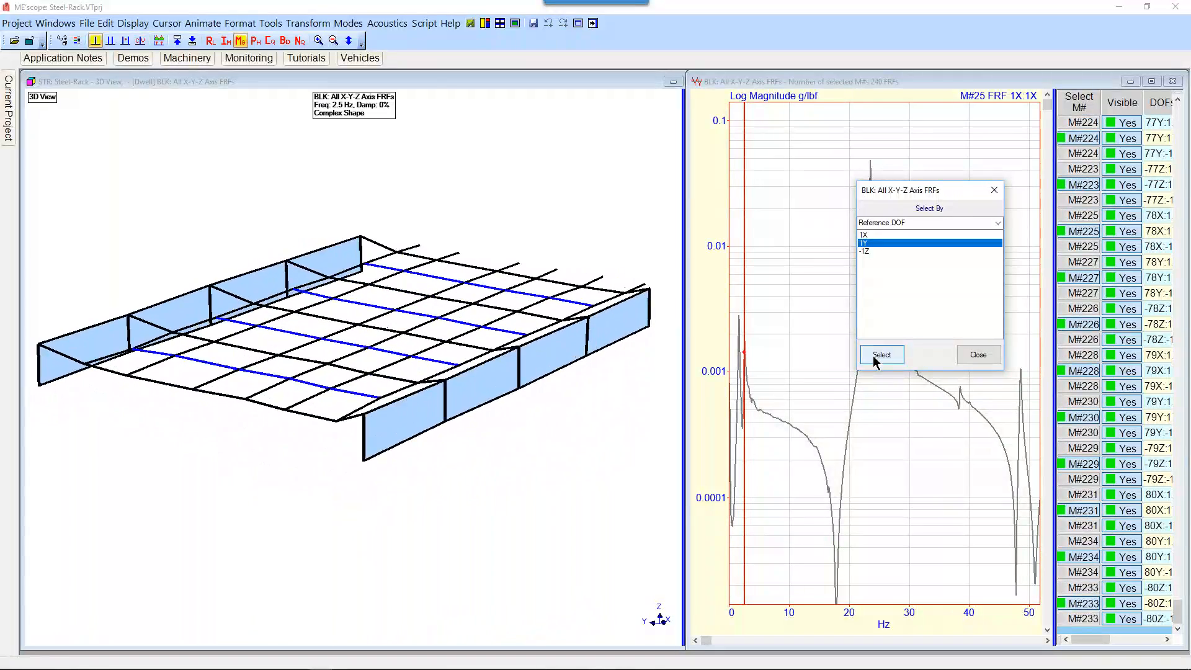
pyautogui.click(867, 251)
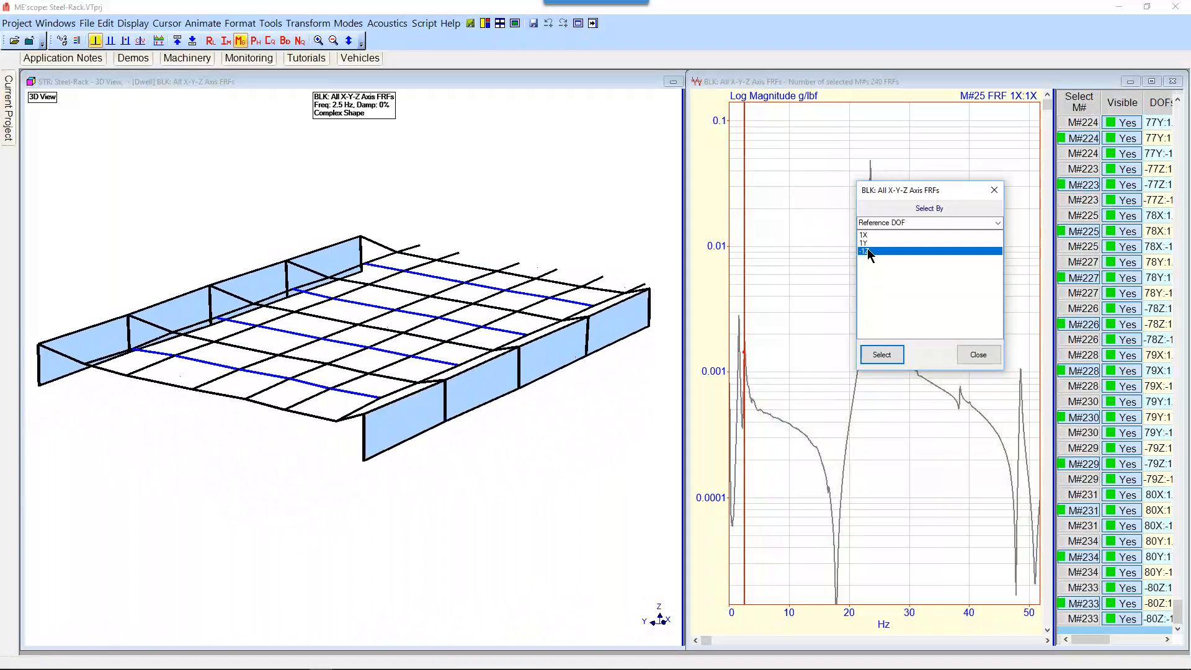
pyautogui.click(880, 356)
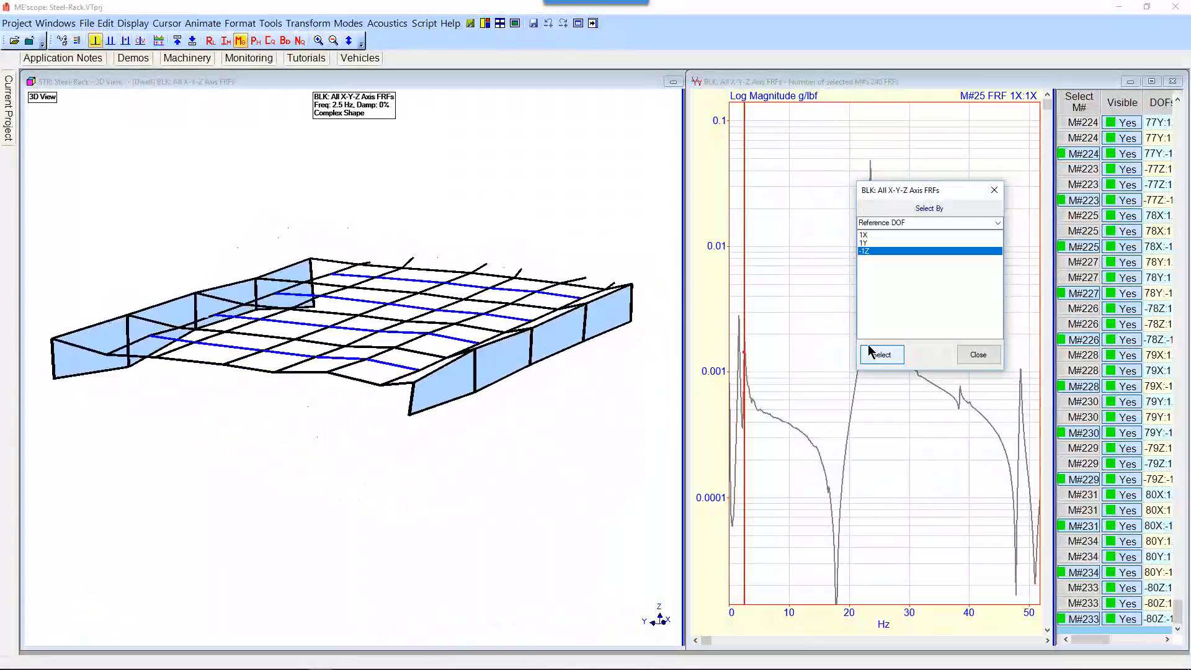
# Switch the shape animation back to reference DOF 1X and compare it with reference DOF 1Y.
pyautogui.click(868, 235)
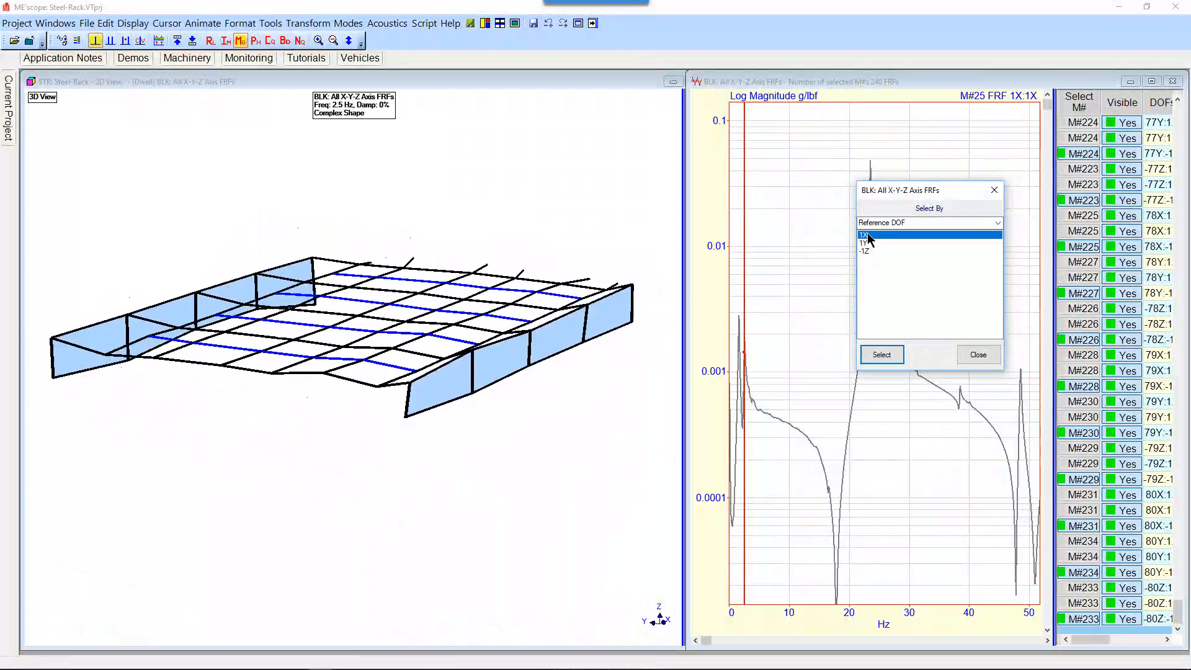
pyautogui.click(882, 352)
pyautogui.click(695, 355)
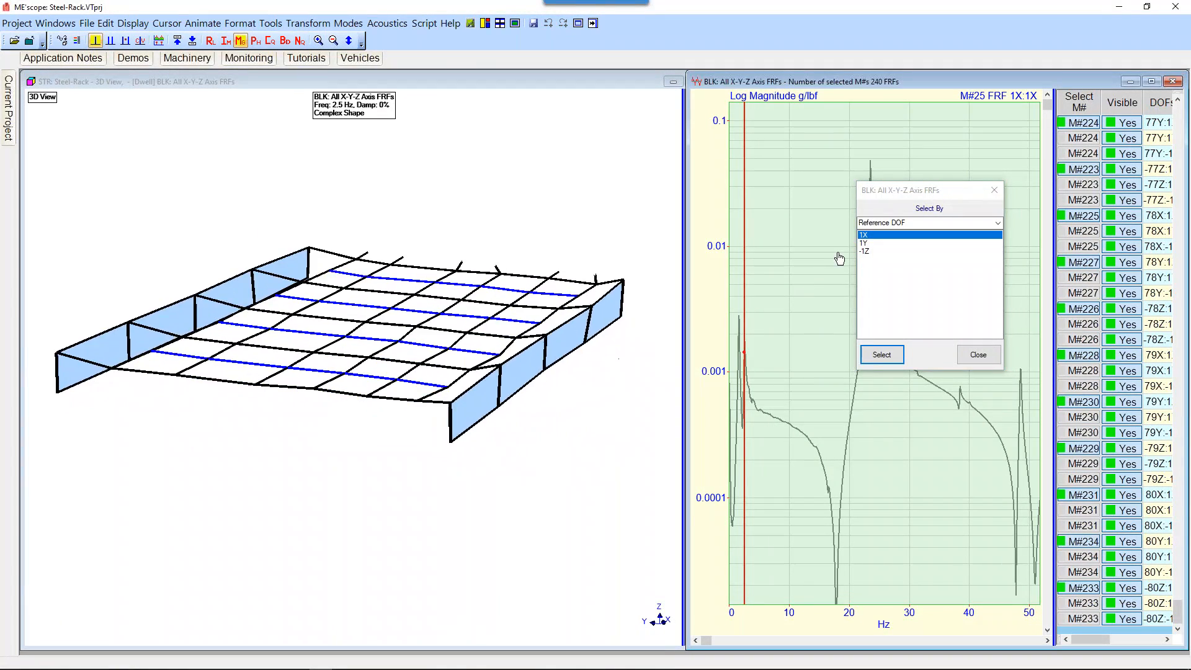
pyautogui.click(865, 243)
pyautogui.click(881, 354)
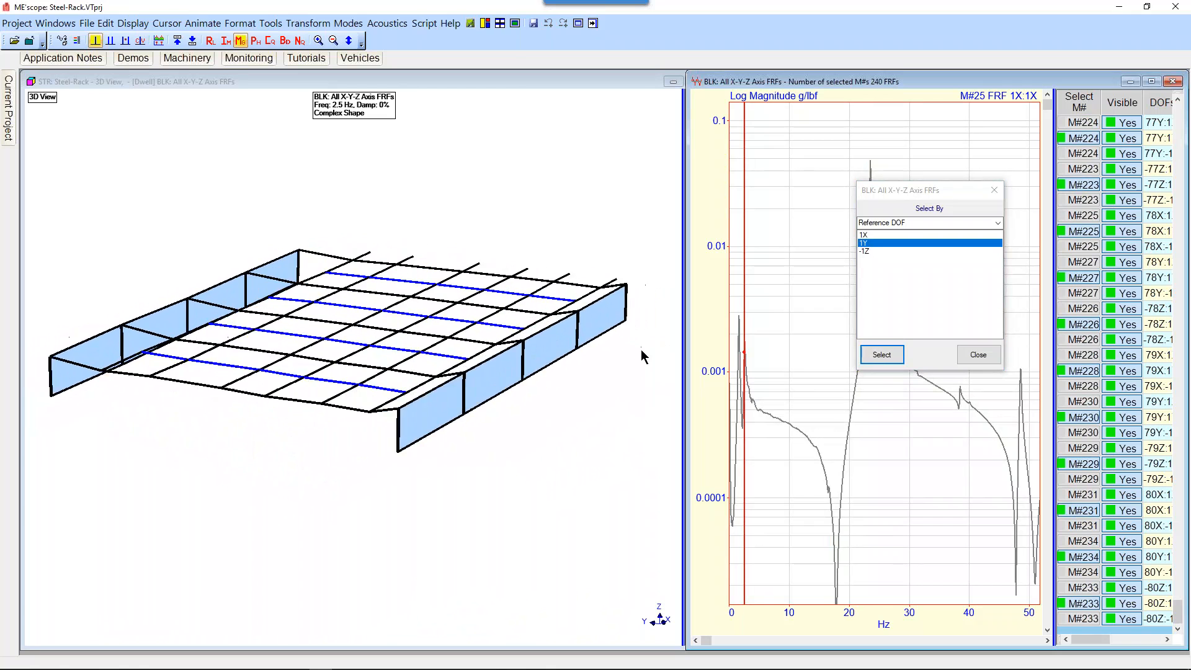
# Close the Reference DOF selection, end the shape animation and deselect all M#s in the FRF data block.
pyautogui.click(963, 355)
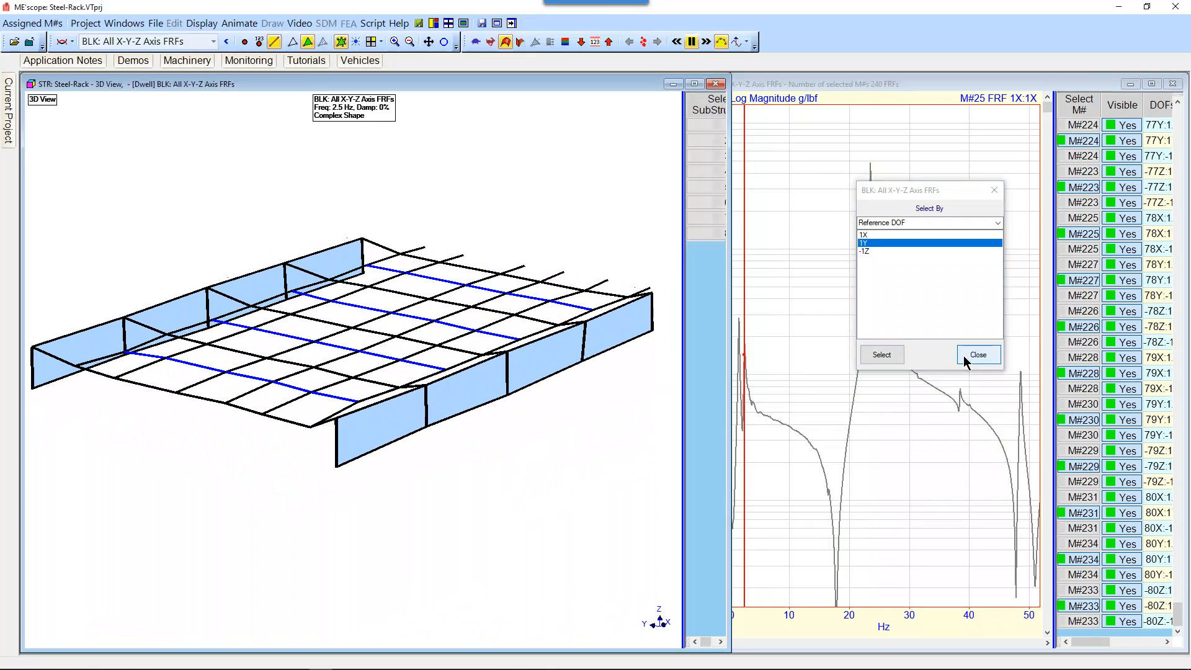
pyautogui.click(964, 355)
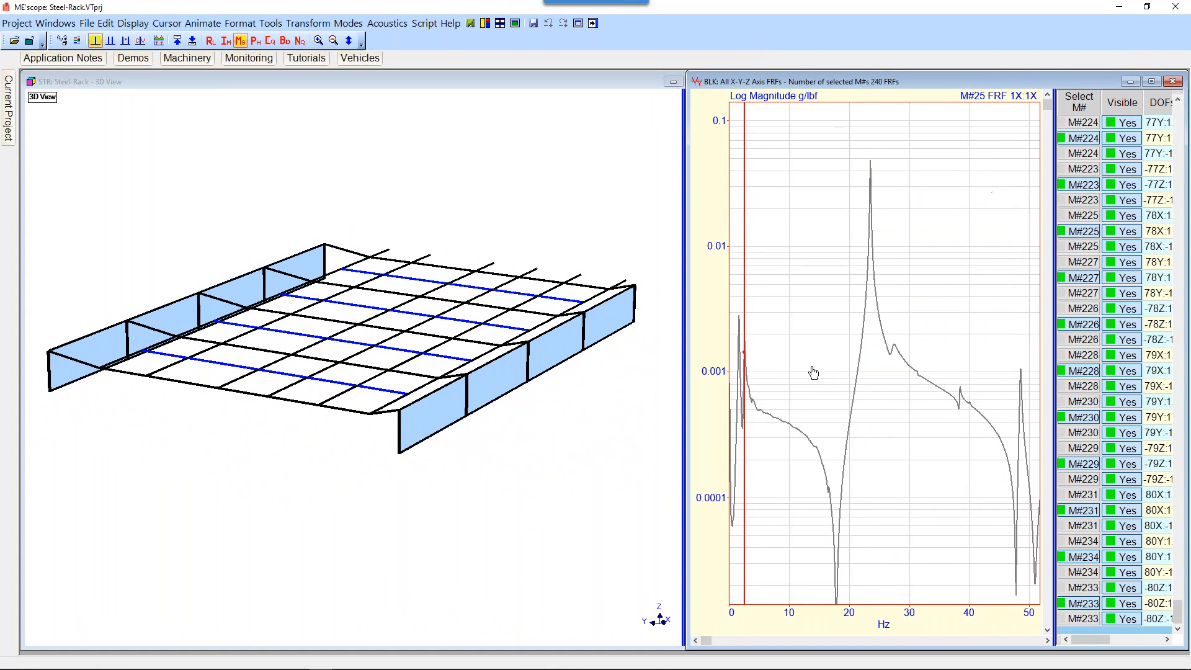
pyautogui.click(1080, 105)
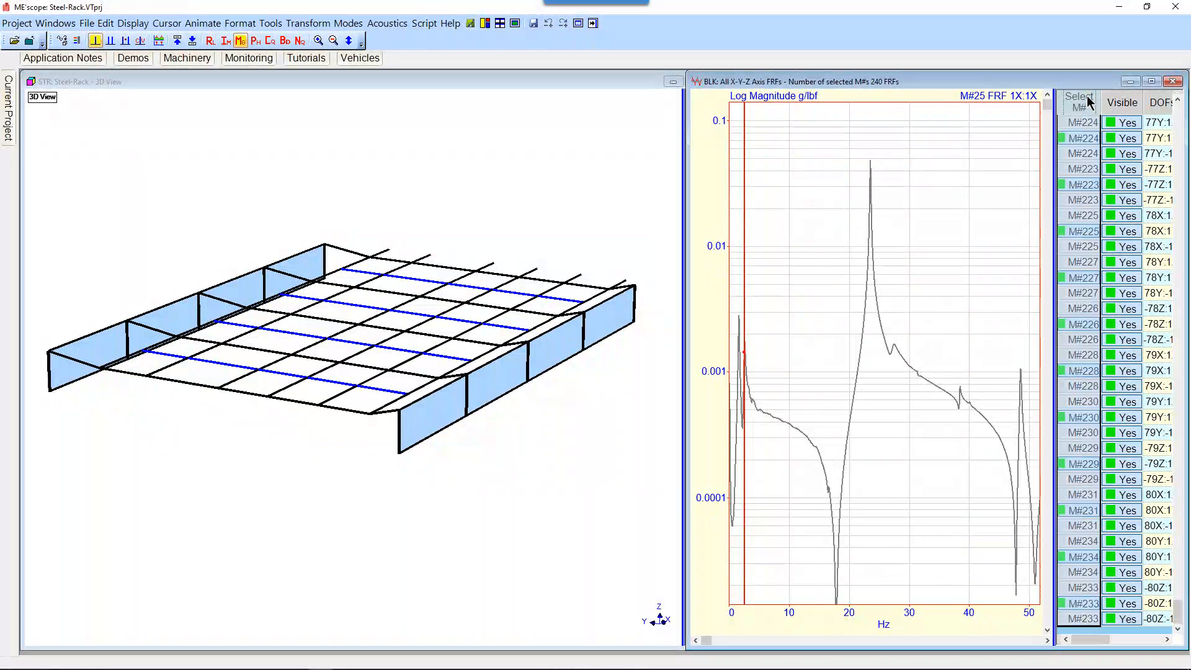
# Restart Animate Shapes on the structure and move the Reference DOF dialog to the lower part of the FRF window.
pyautogui.click(503, 206)
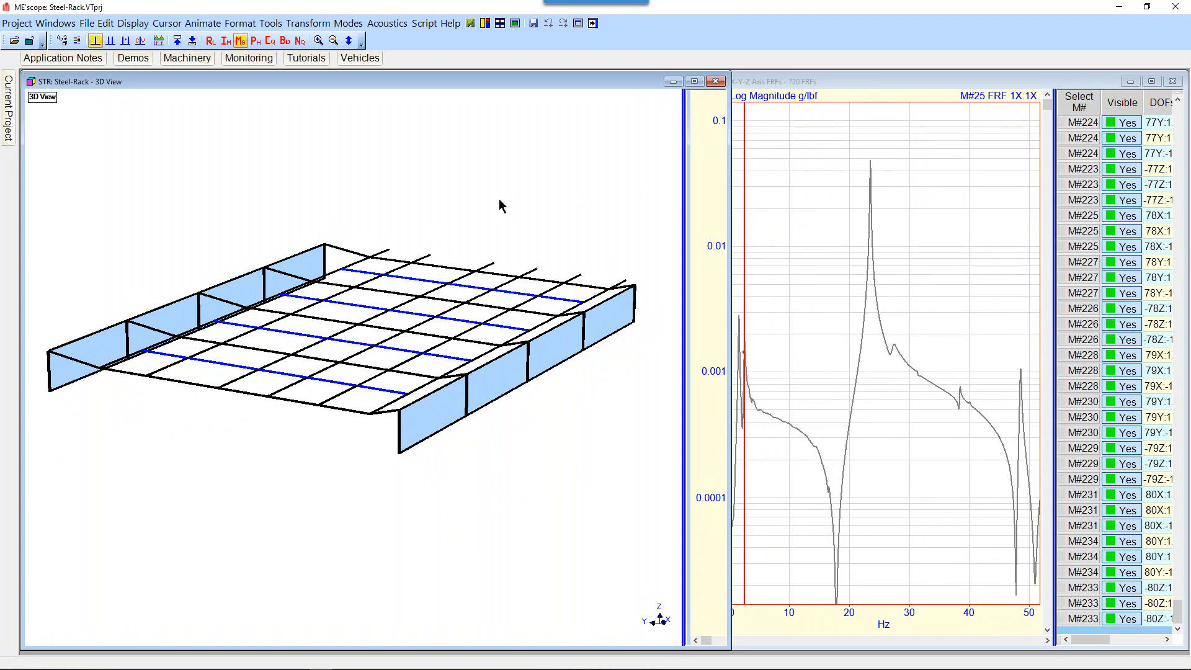
pyautogui.rightClick(503, 206)
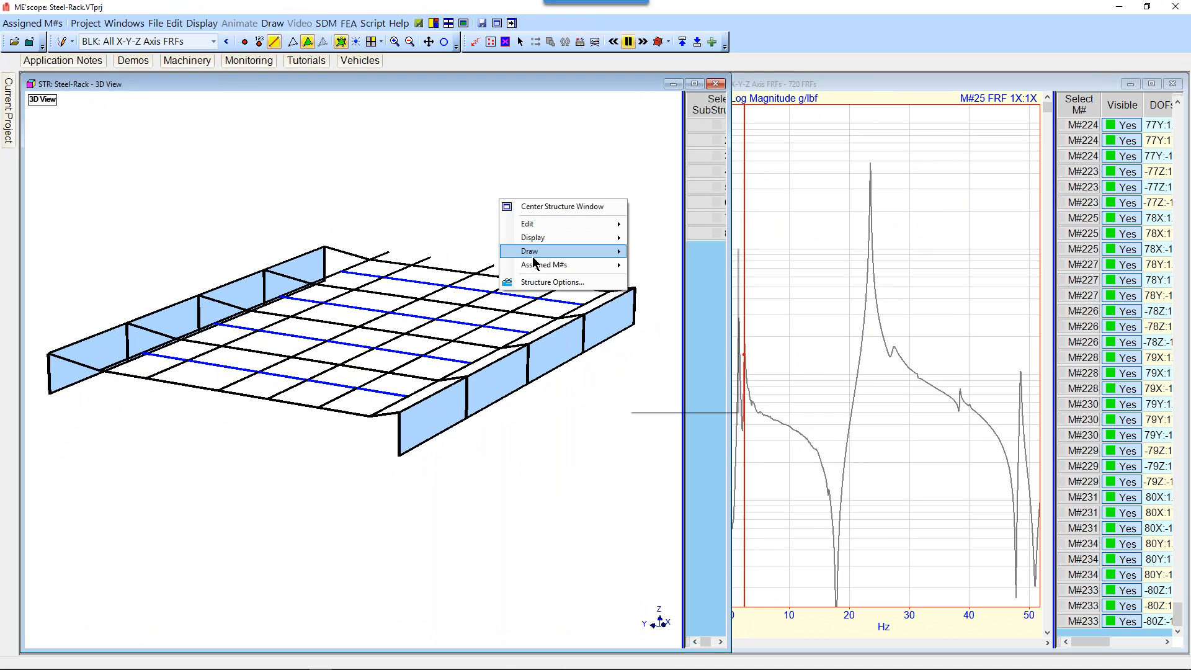
pyautogui.moveTo(533, 251)
pyautogui.click(673, 340)
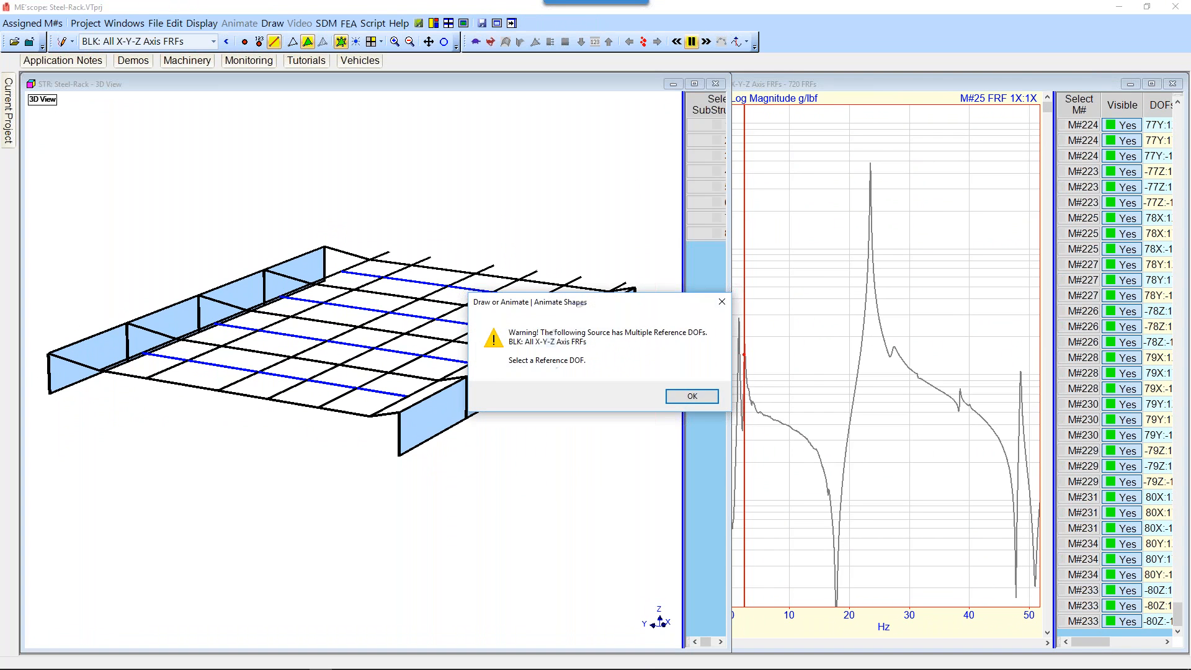
pyautogui.click(691, 396)
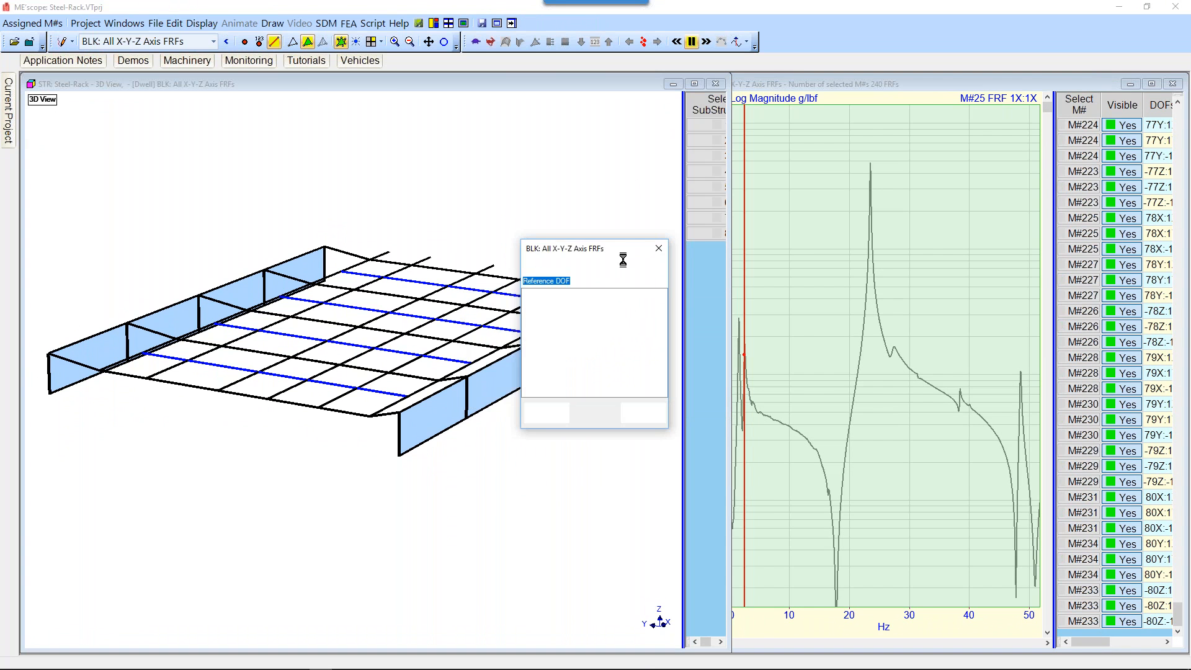
pyautogui.moveTo(648, 251)
pyautogui.mouseDown()
pyautogui.moveTo(711, 363)
pyautogui.moveTo(956, 493)
pyautogui.moveTo(1048, 433)
pyautogui.mouseUp()
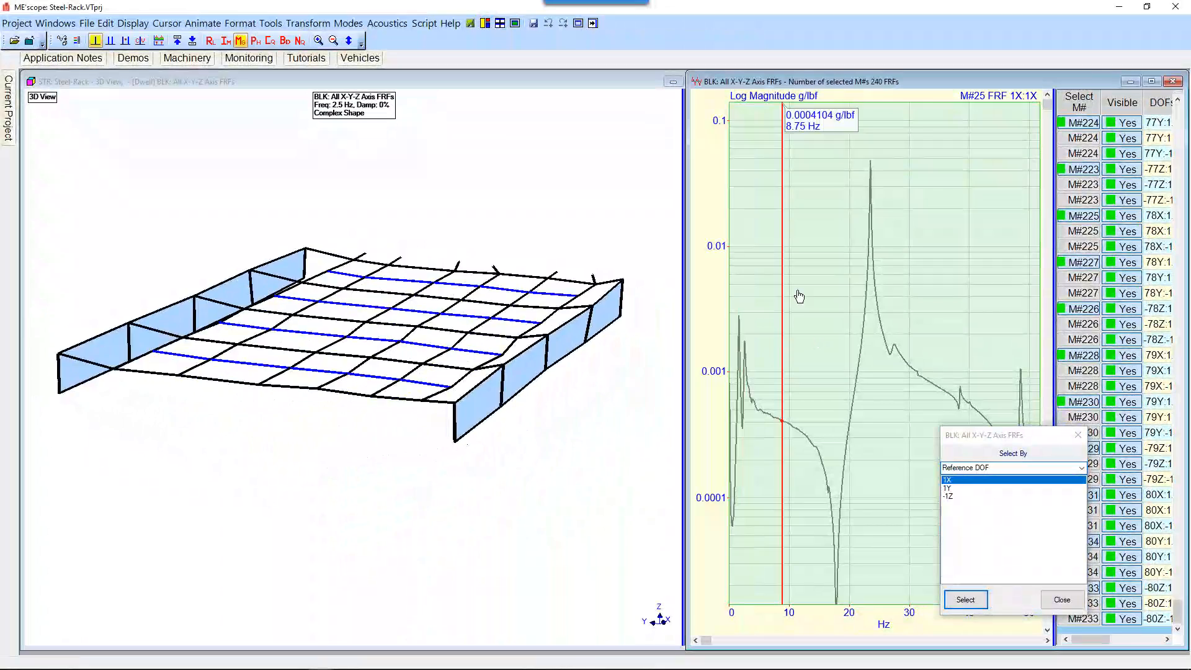
# Place the line cursor on the 23.44 Hz peak and switch the animation to reference DOF 1Y.
pyautogui.moveTo(799, 297); pyautogui.dragTo(871, 280)
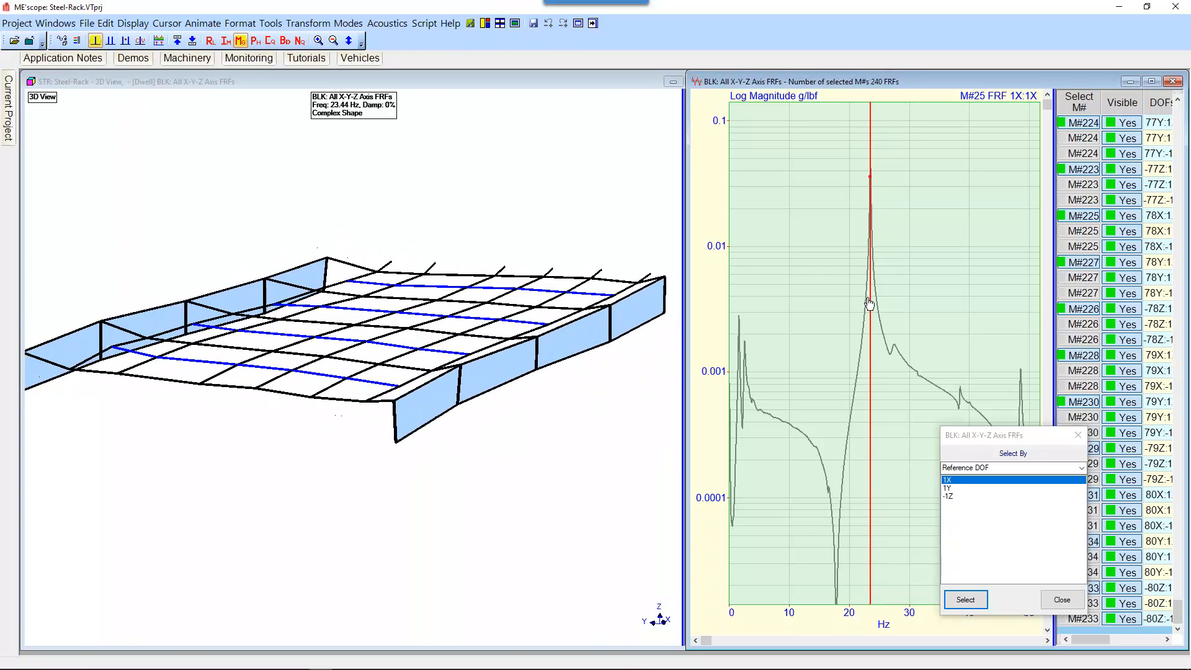
pyautogui.click(621, 377)
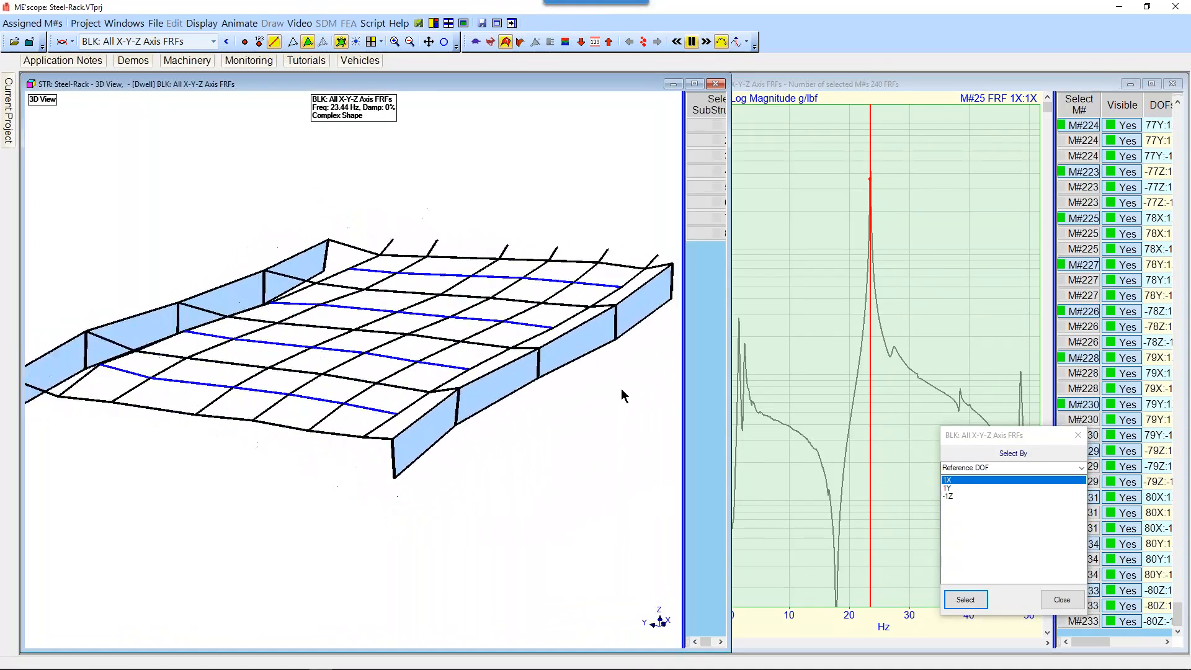
pyautogui.click(951, 488)
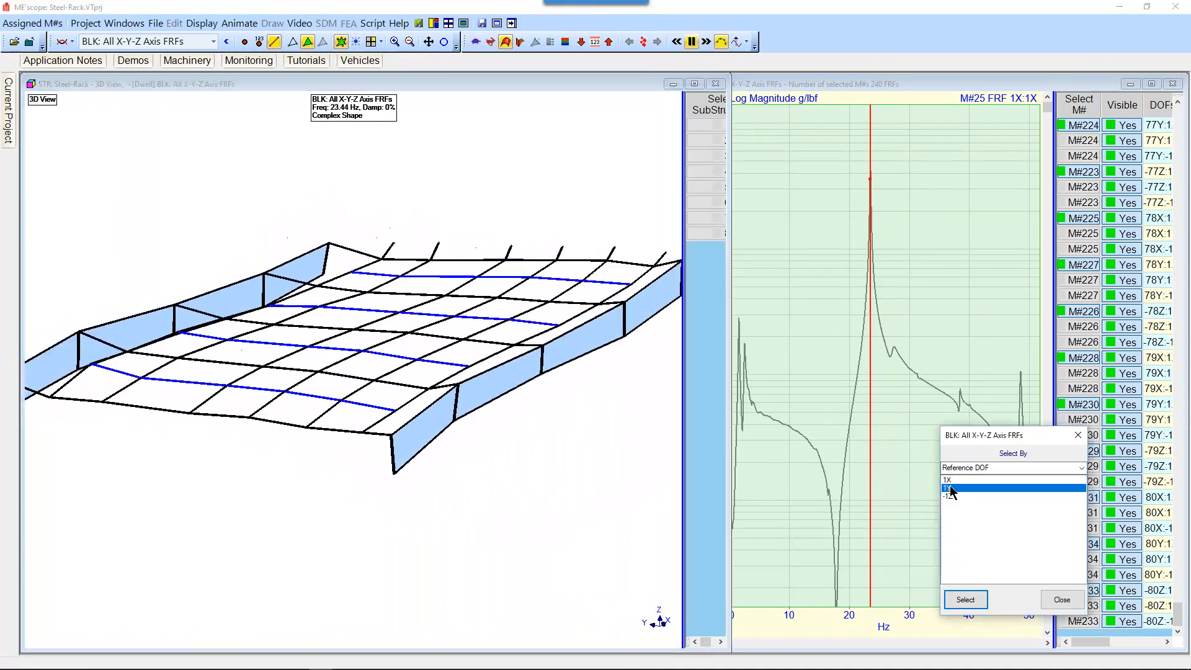
pyautogui.click(963, 601)
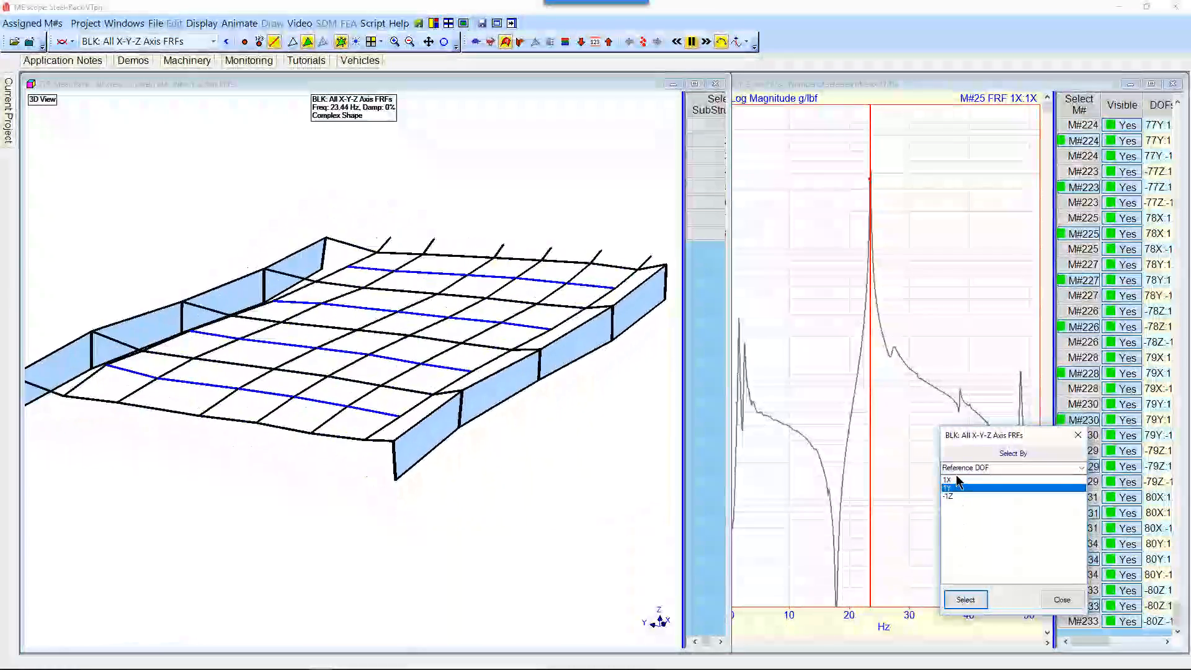
# Animate the shape at the peak for reference DOFs 1X and -1Z, ending on 1X again.
pyautogui.click(955, 480)
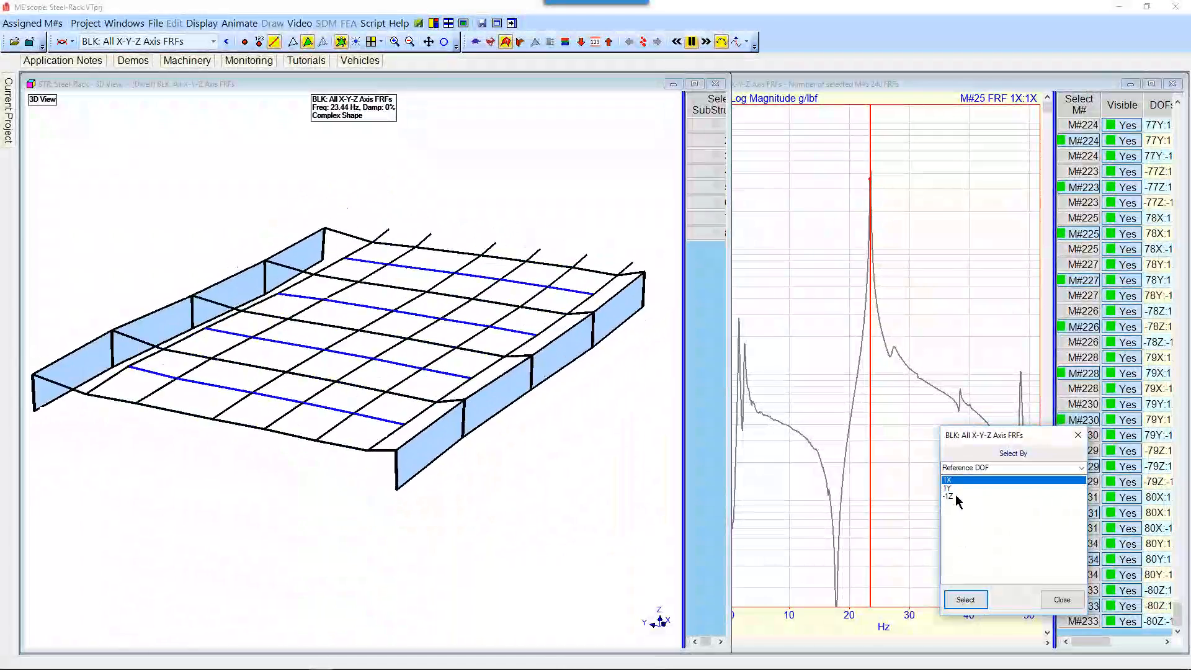
pyautogui.click(963, 601)
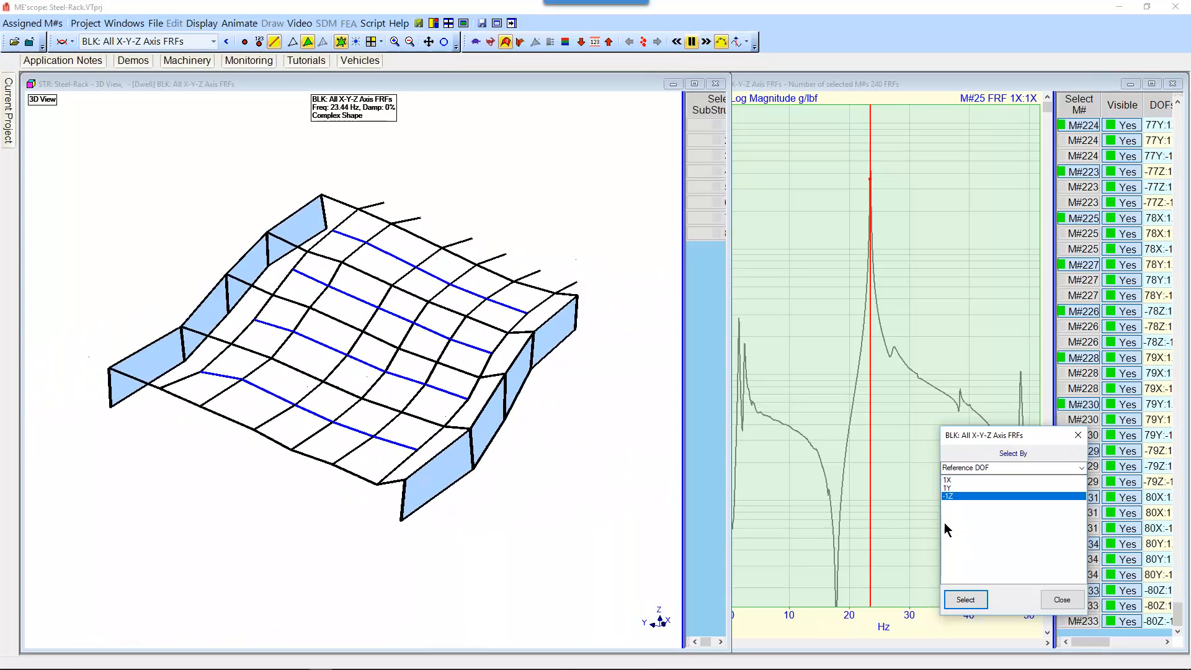
pyautogui.click(978, 600)
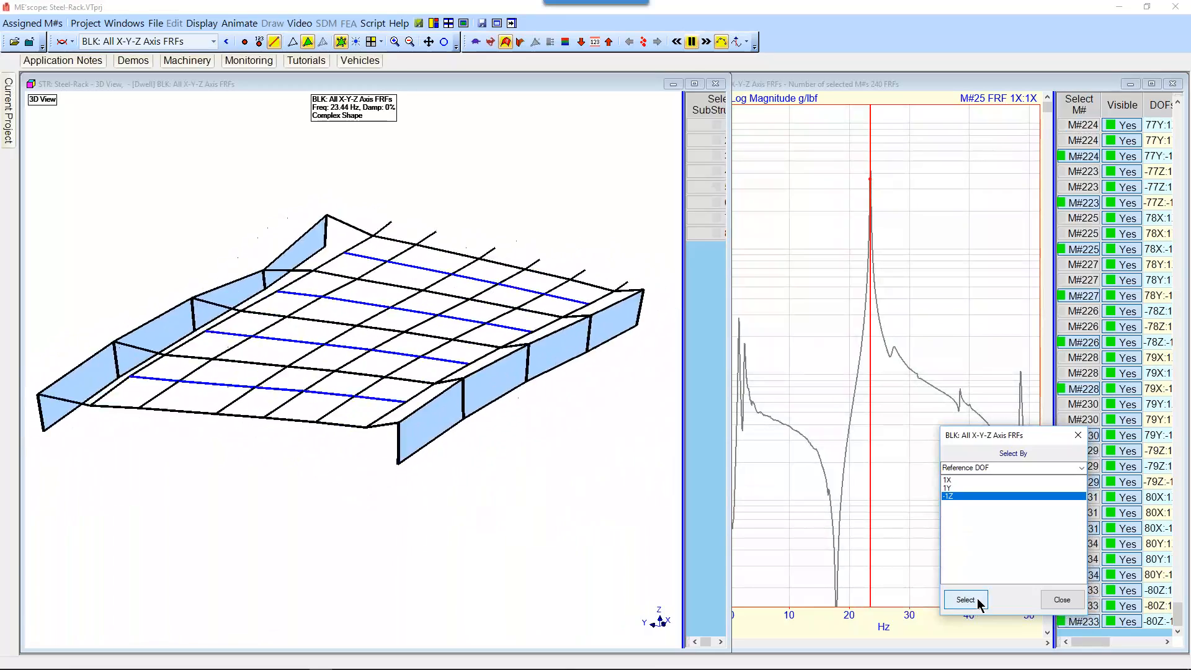
pyautogui.click(952, 481)
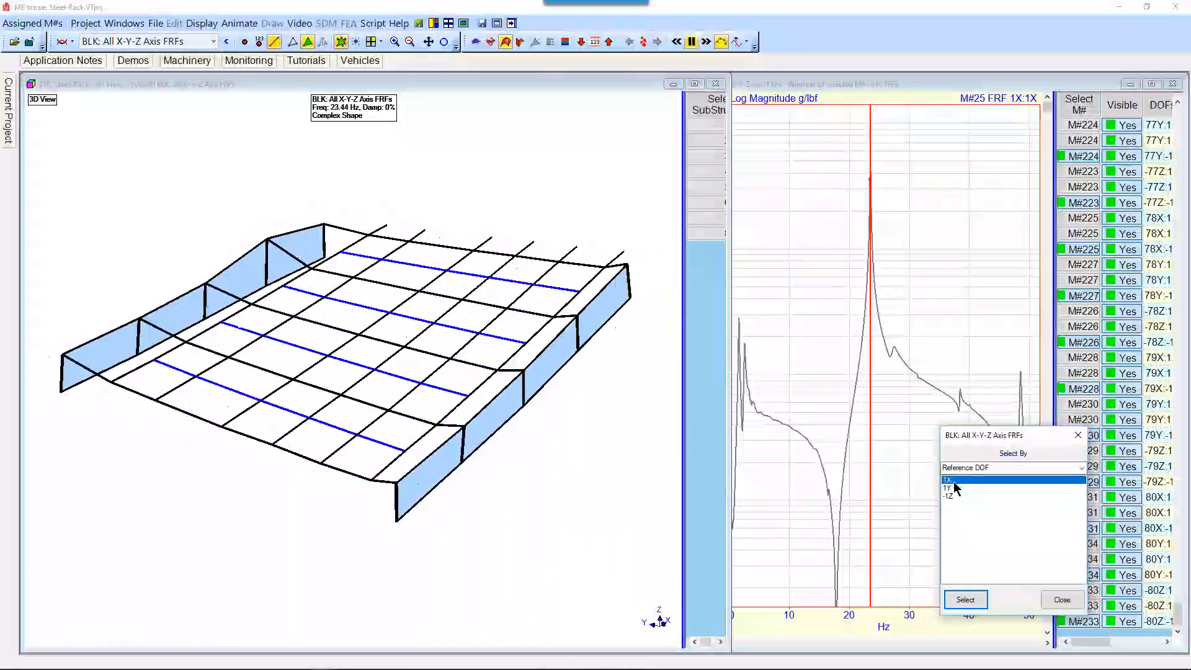
pyautogui.click(962, 600)
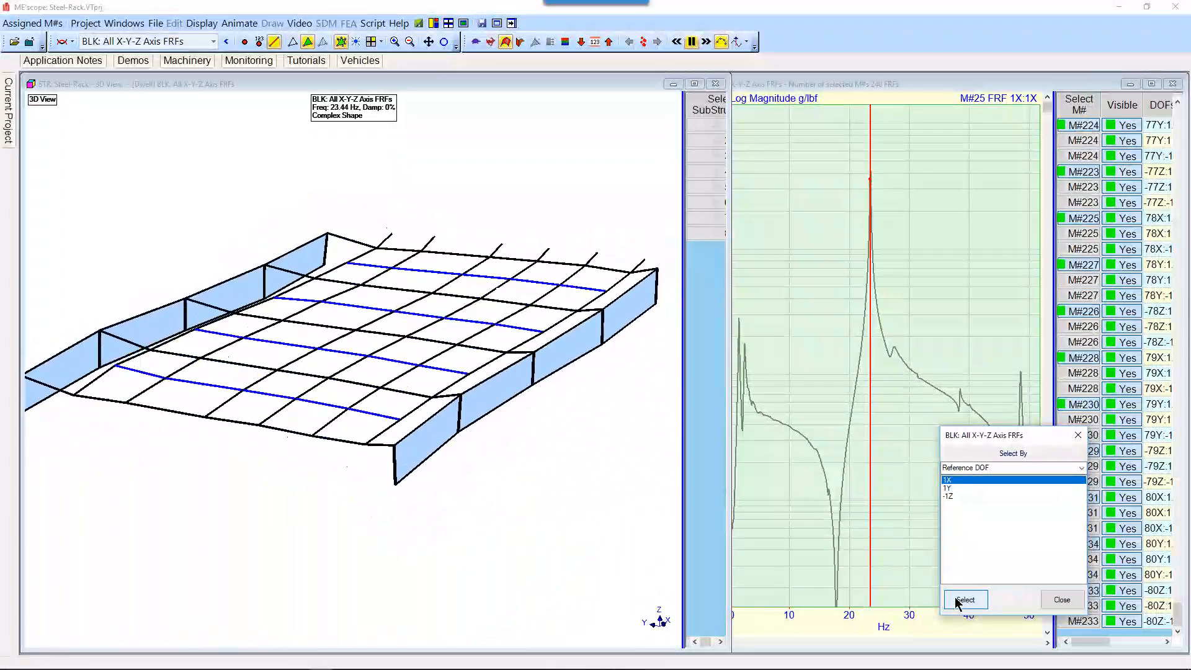
# Move the line cursor to the 27.42 Hz peak and animate the shape for reference DOF 1Y.
pyautogui.moveTo(871, 389); pyautogui.dragTo(896, 389)
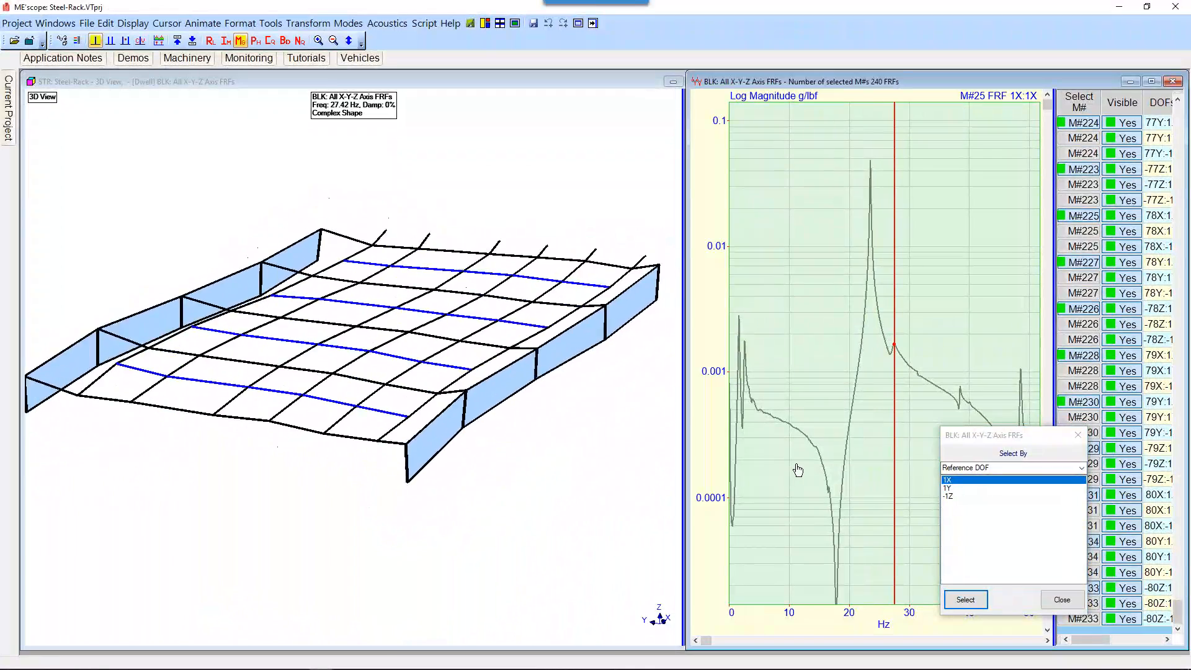
pyautogui.click(953, 487)
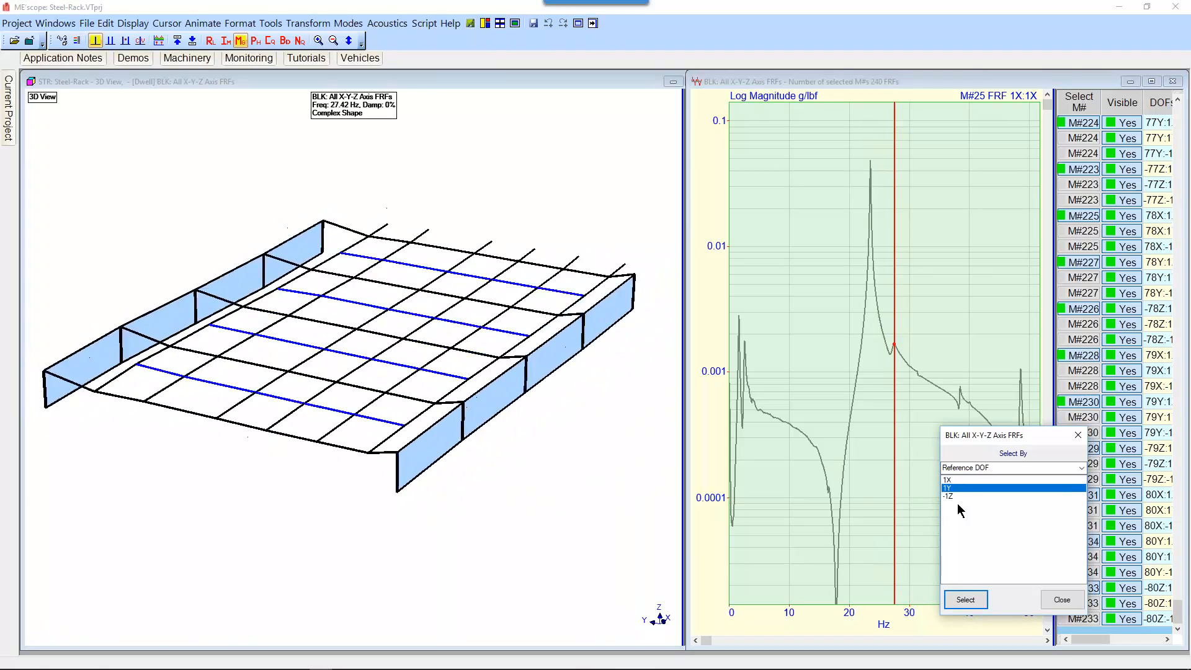
pyautogui.click(962, 599)
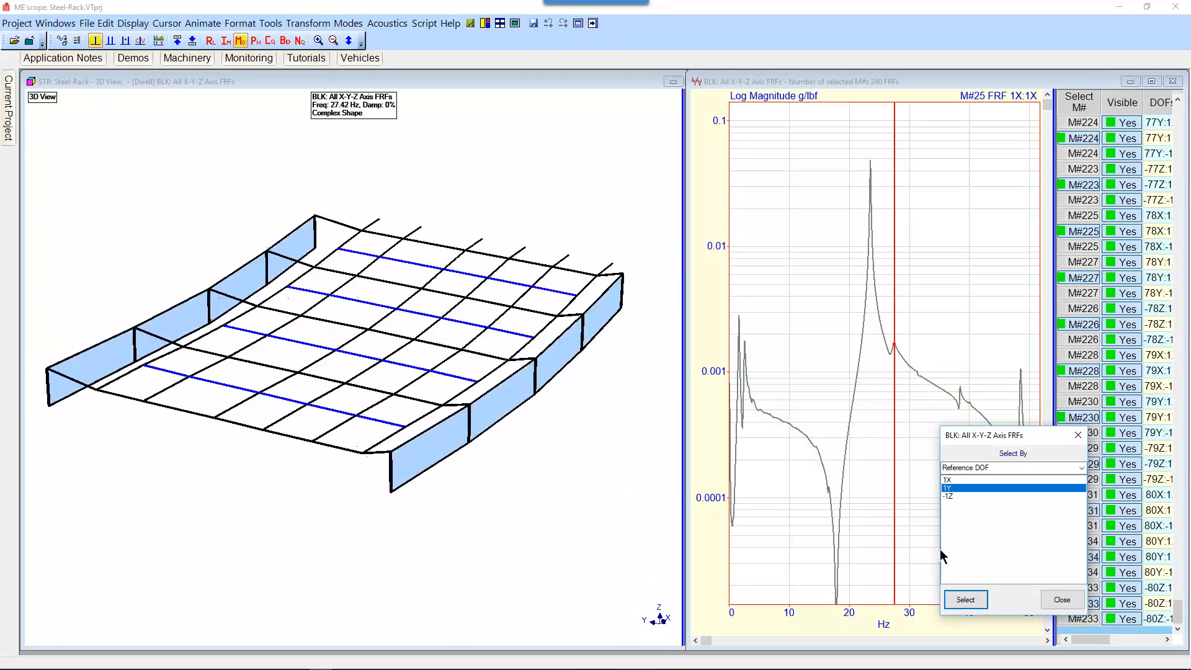
# Compare the 27.42 Hz shape for reference DOFs 1X, 1Y and -1Z, ending on 1X.
pyautogui.click(951, 480)
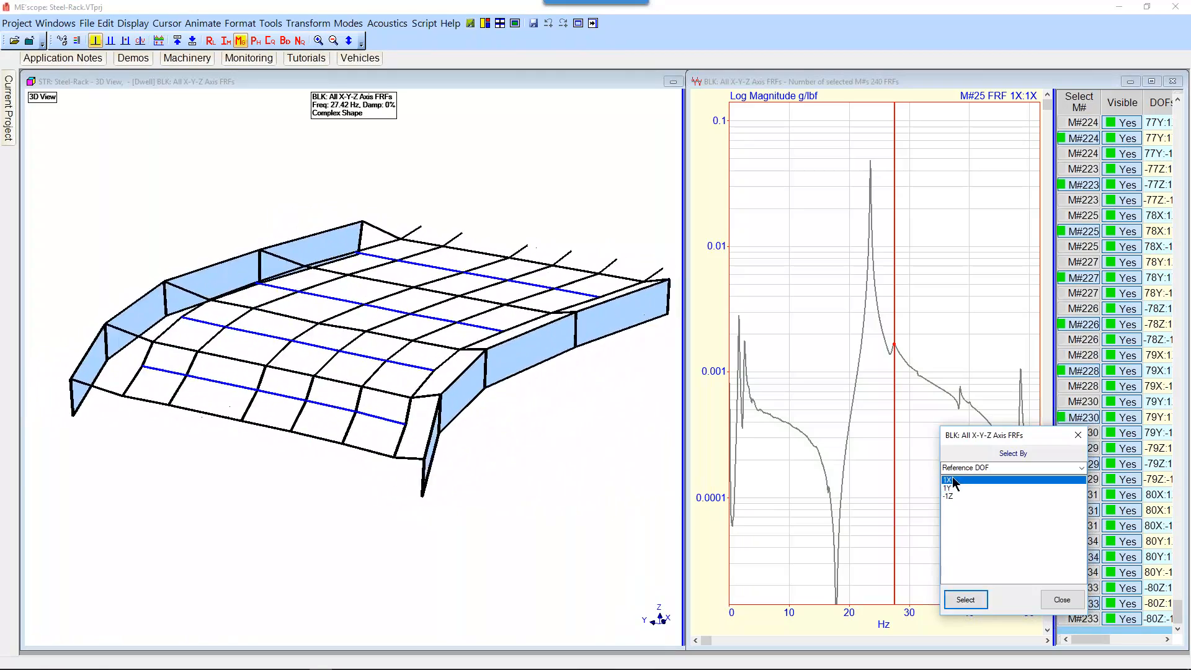
pyautogui.click(964, 598)
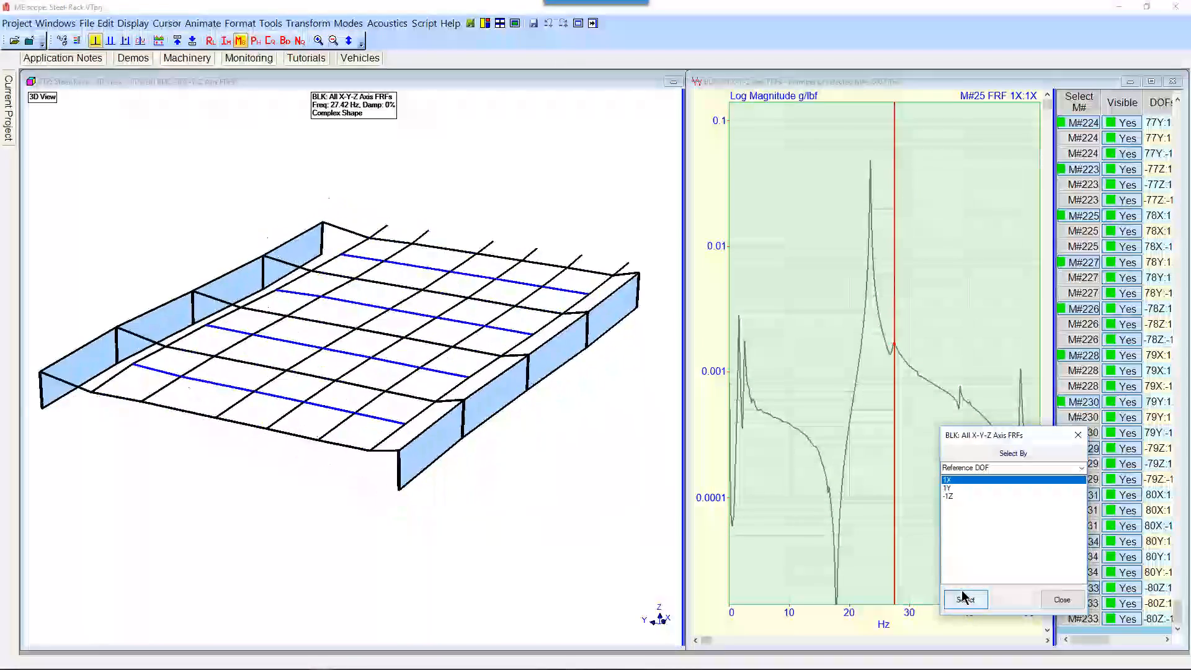
pyautogui.click(948, 488)
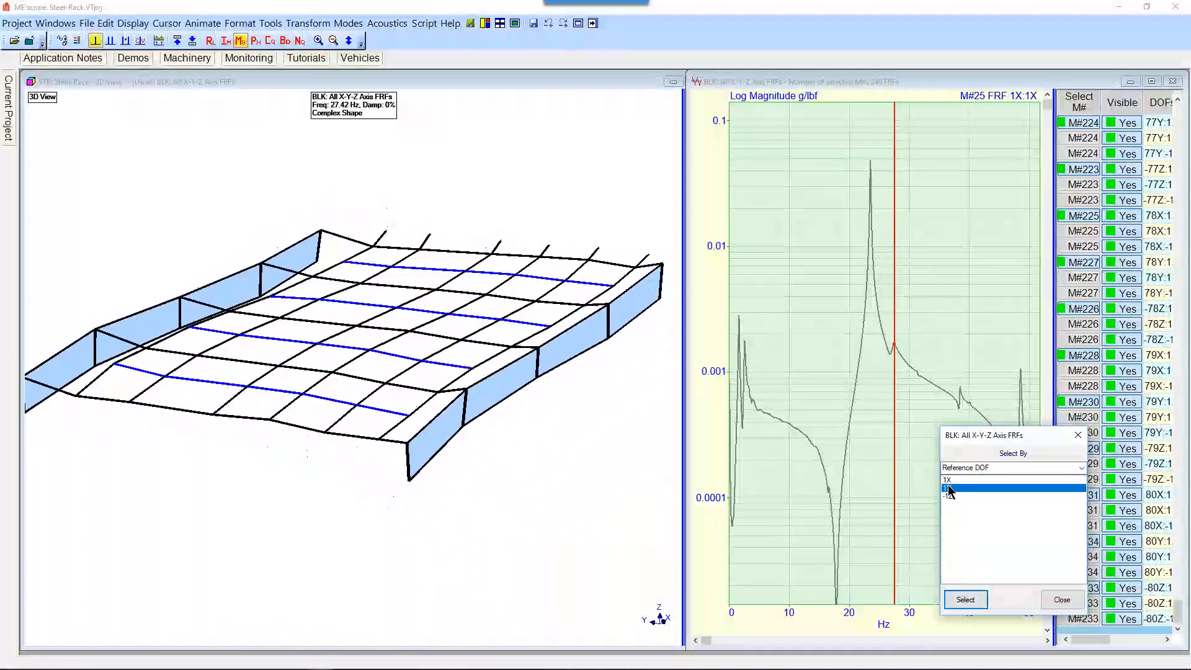
pyautogui.click(972, 599)
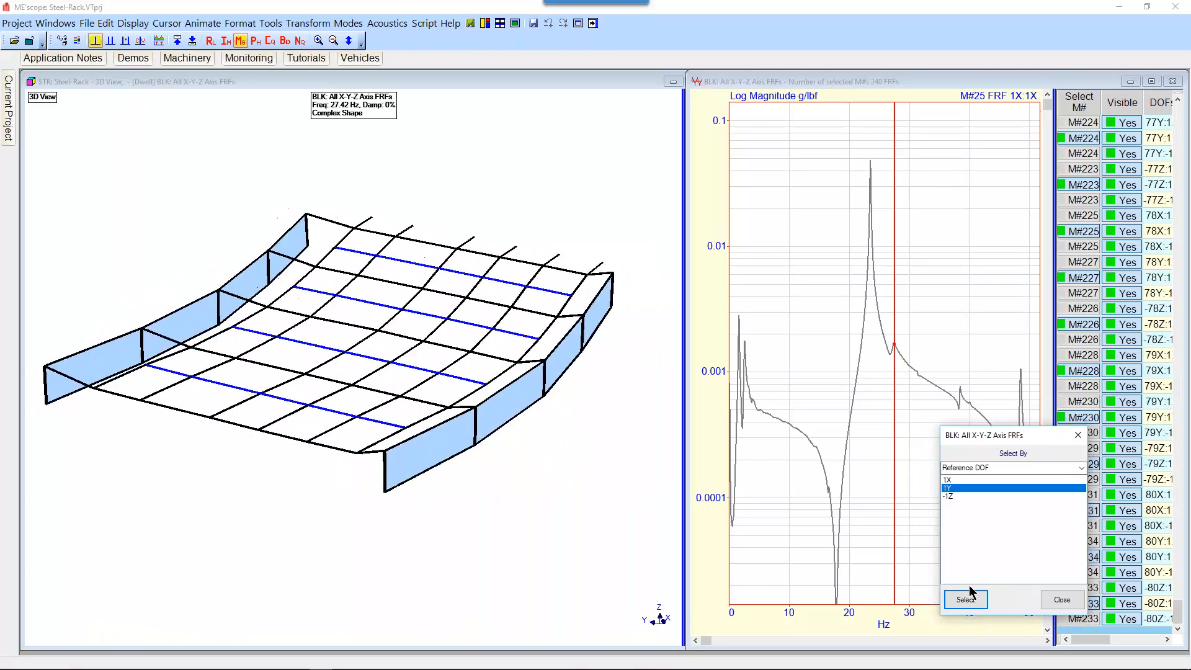
pyautogui.click(955, 496)
pyautogui.click(969, 601)
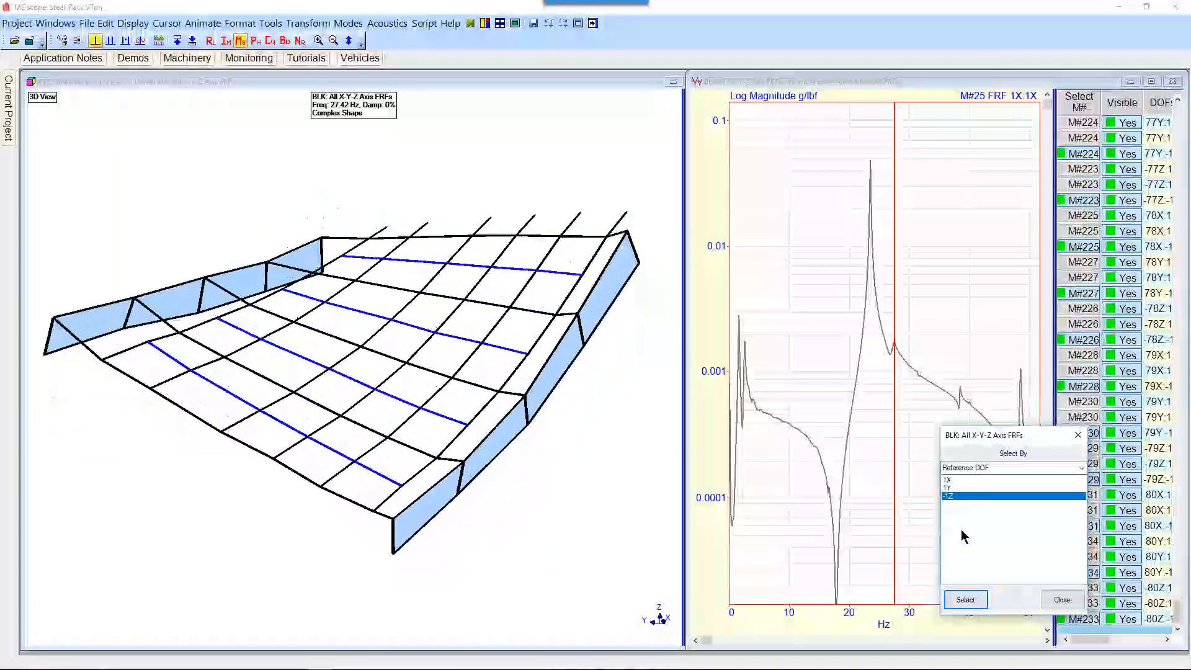
pyautogui.click(959, 481)
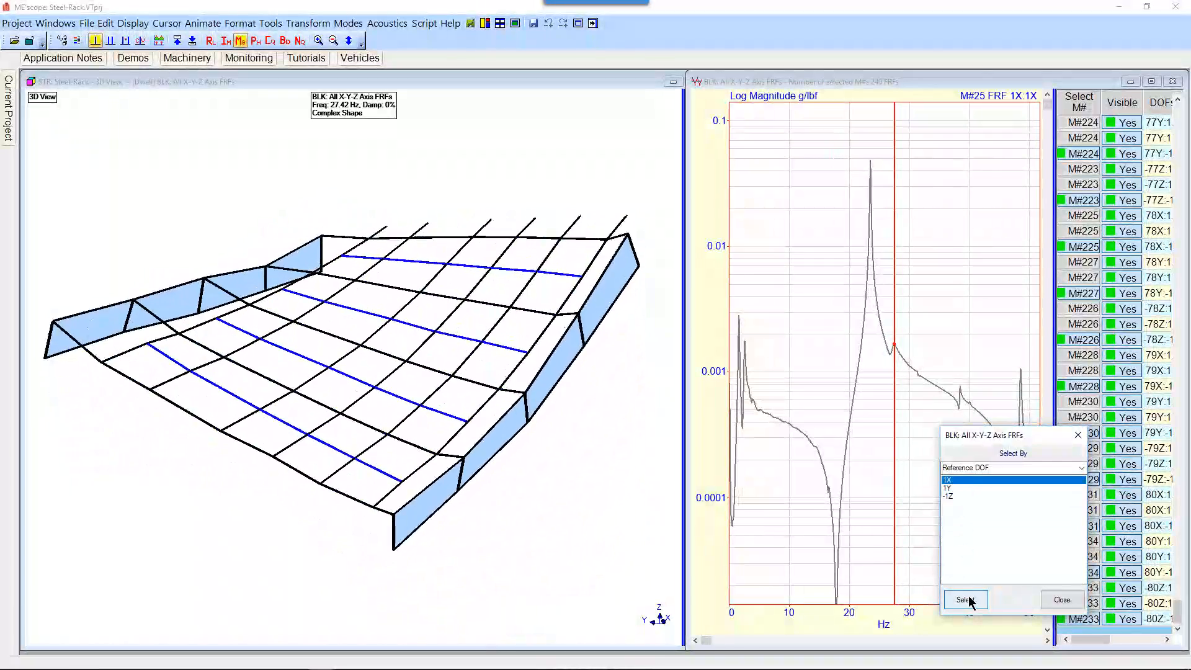
pyautogui.click(969, 601)
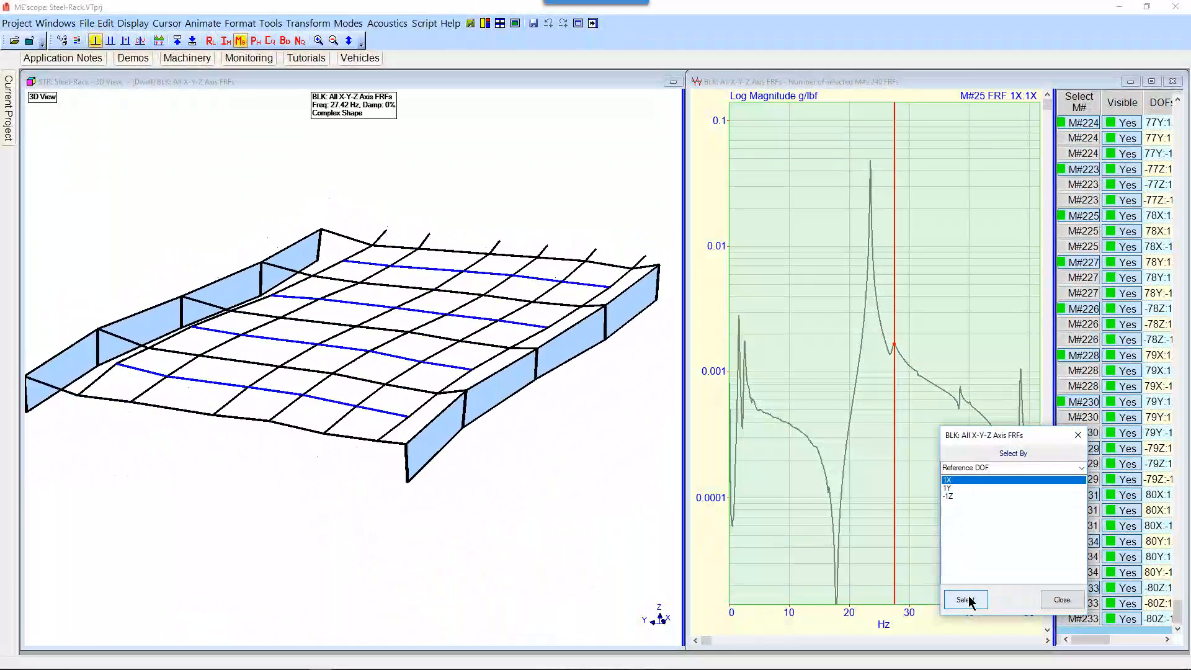
# Place the line cursor on the 38.44 Hz peak, keeping the Reference DOF dialog clear of it, and animate the shape for 1Y.
pyautogui.moveTo(1029, 430); pyautogui.dragTo(700, 429)
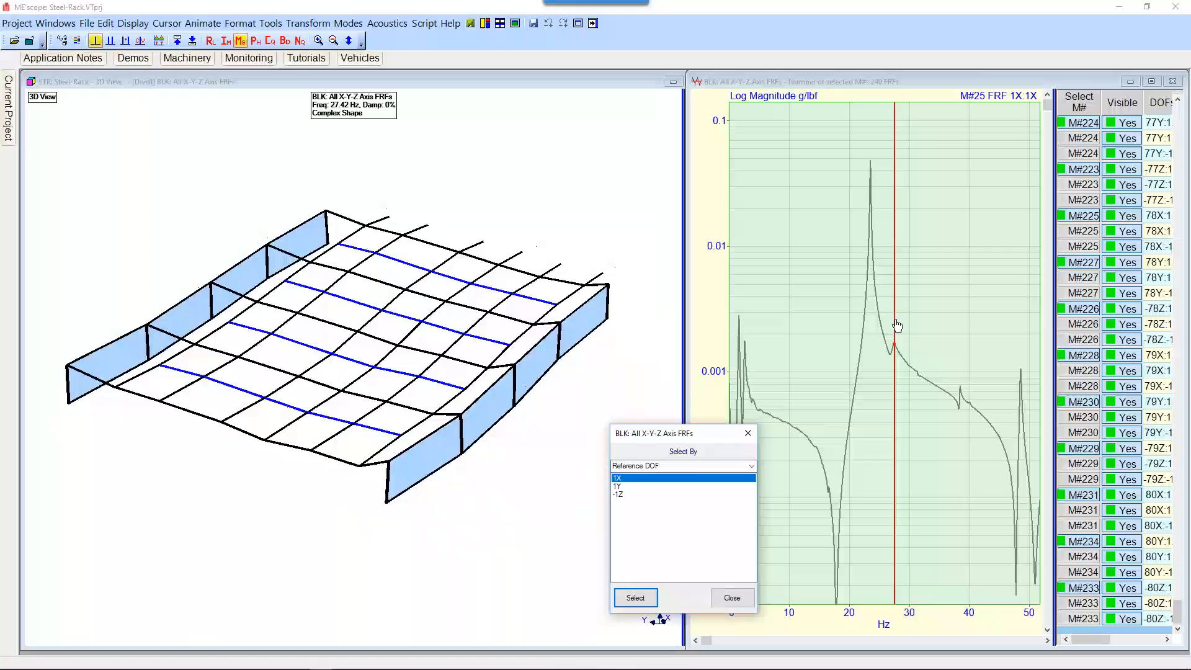
pyautogui.moveTo(897, 326); pyautogui.dragTo(961, 332)
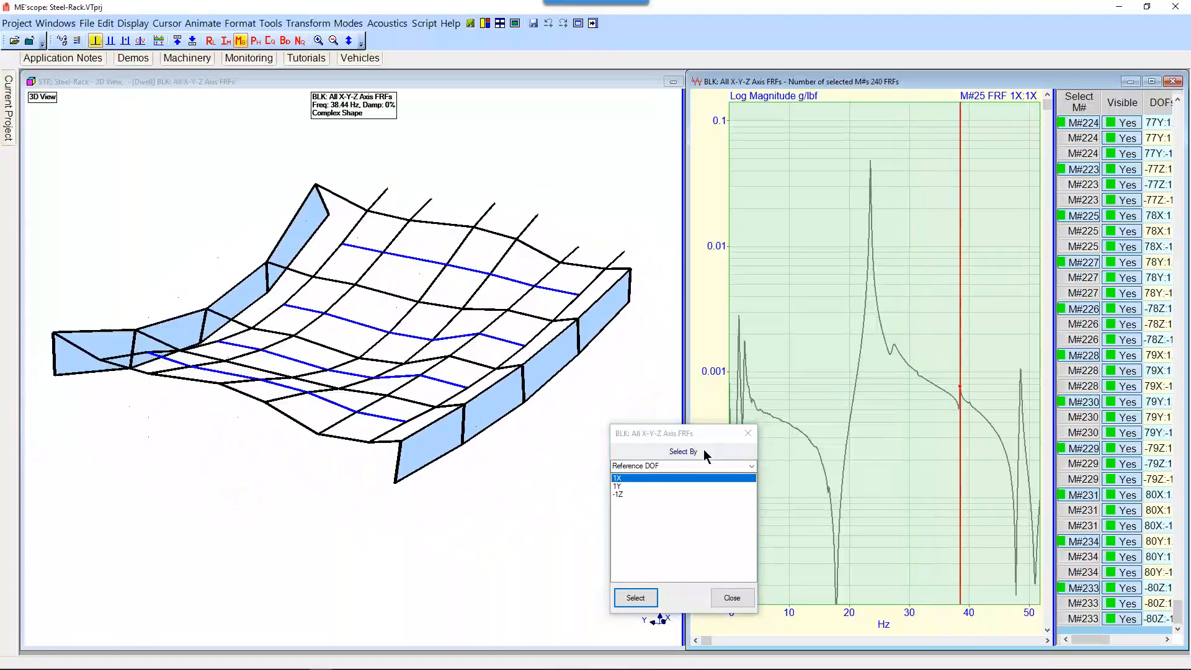
pyautogui.moveTo(695, 438); pyautogui.dragTo(871, 420)
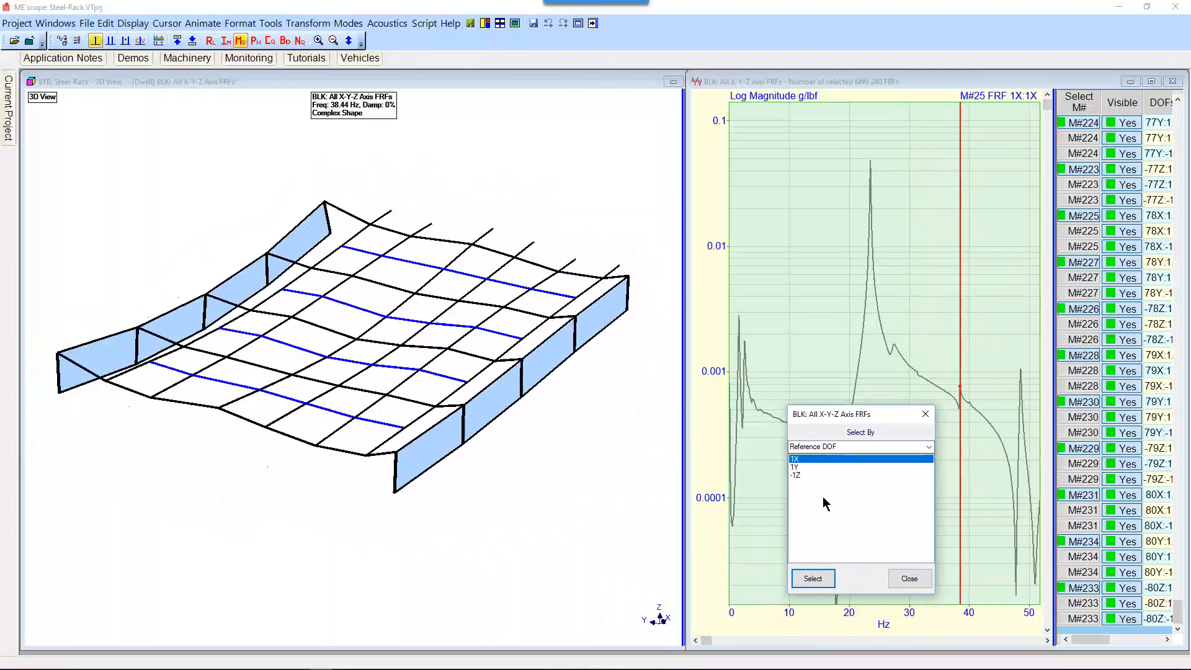
pyautogui.click(805, 465)
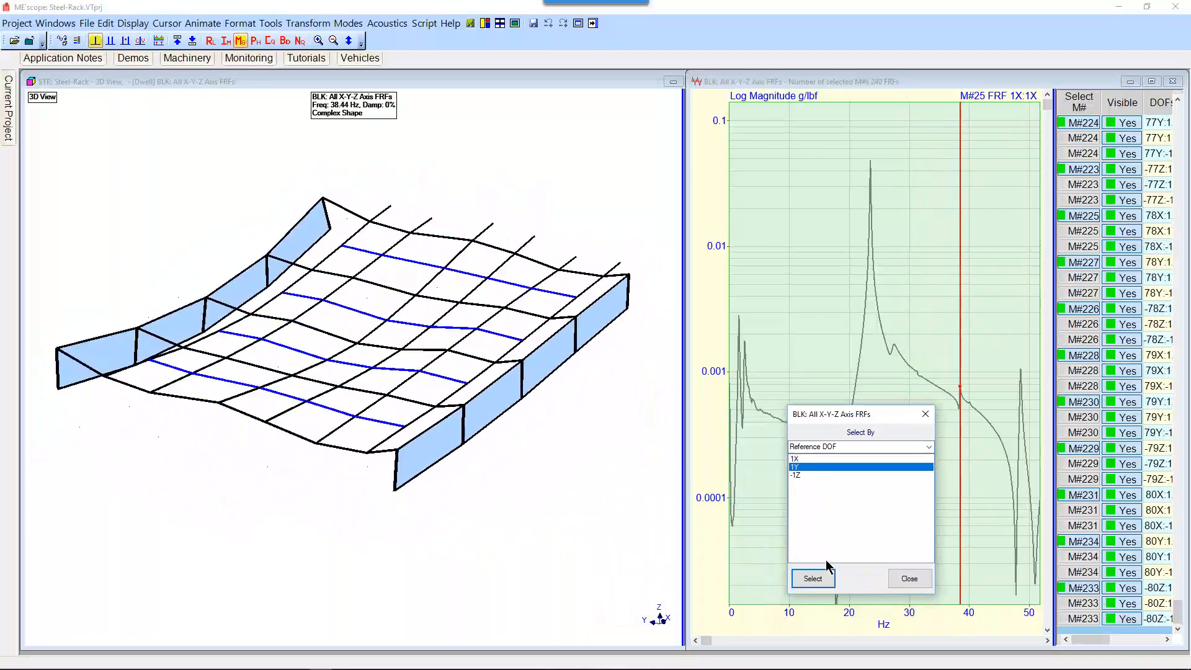
pyautogui.click(825, 581)
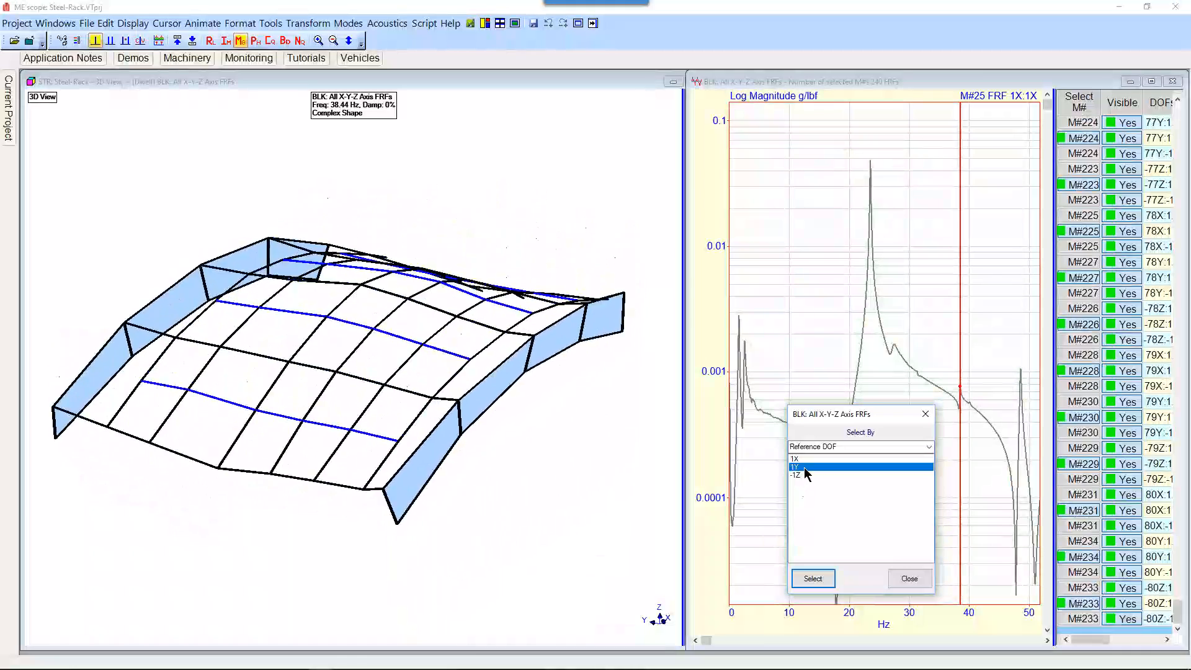
# Compare the 38.44 Hz shape for reference DOFs -1Z and 1Y, ending on 1X.
pyautogui.click(799, 474)
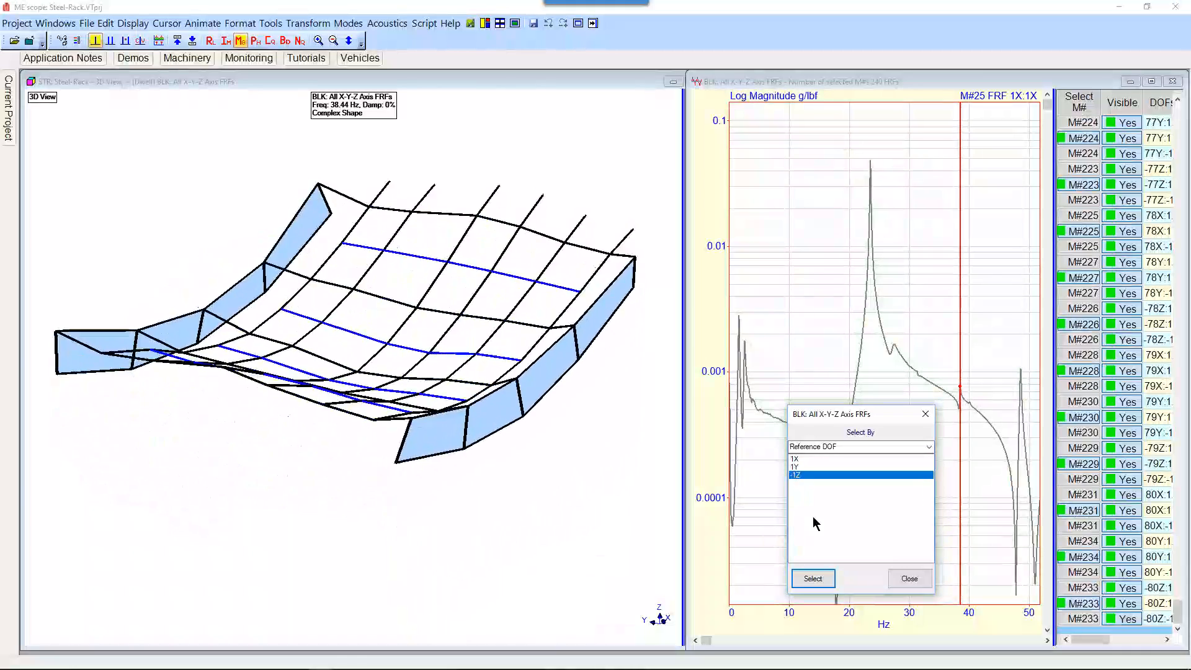
pyautogui.click(826, 579)
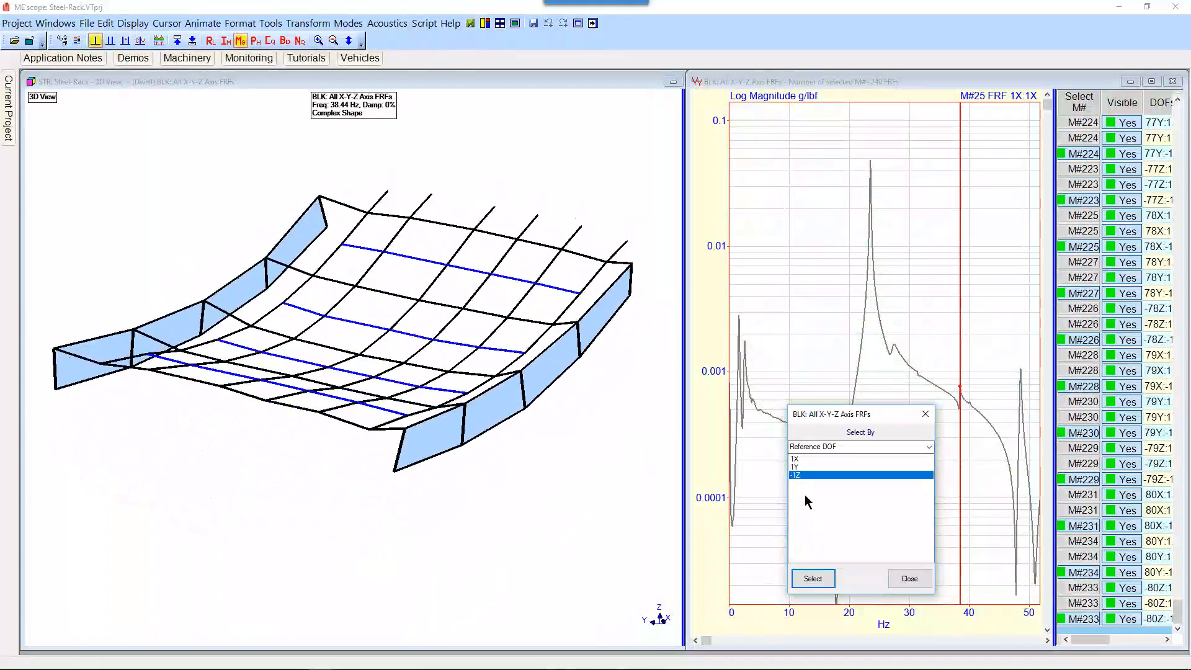
pyautogui.click(798, 466)
pyautogui.click(813, 579)
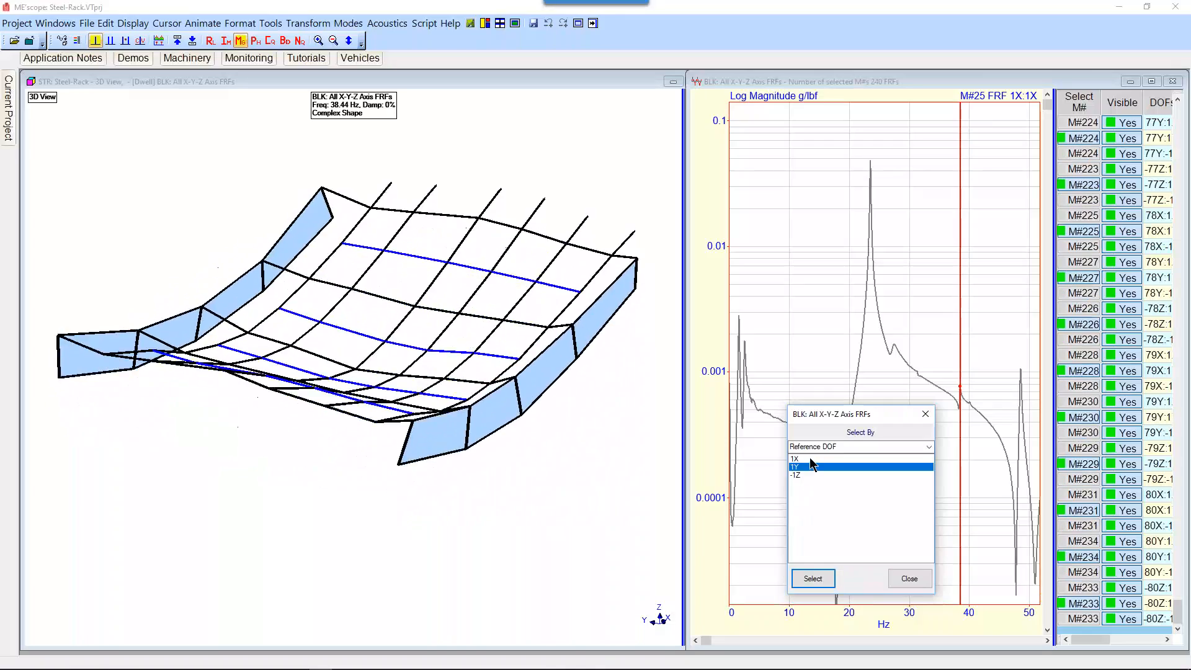
pyautogui.click(808, 459)
pyautogui.click(813, 580)
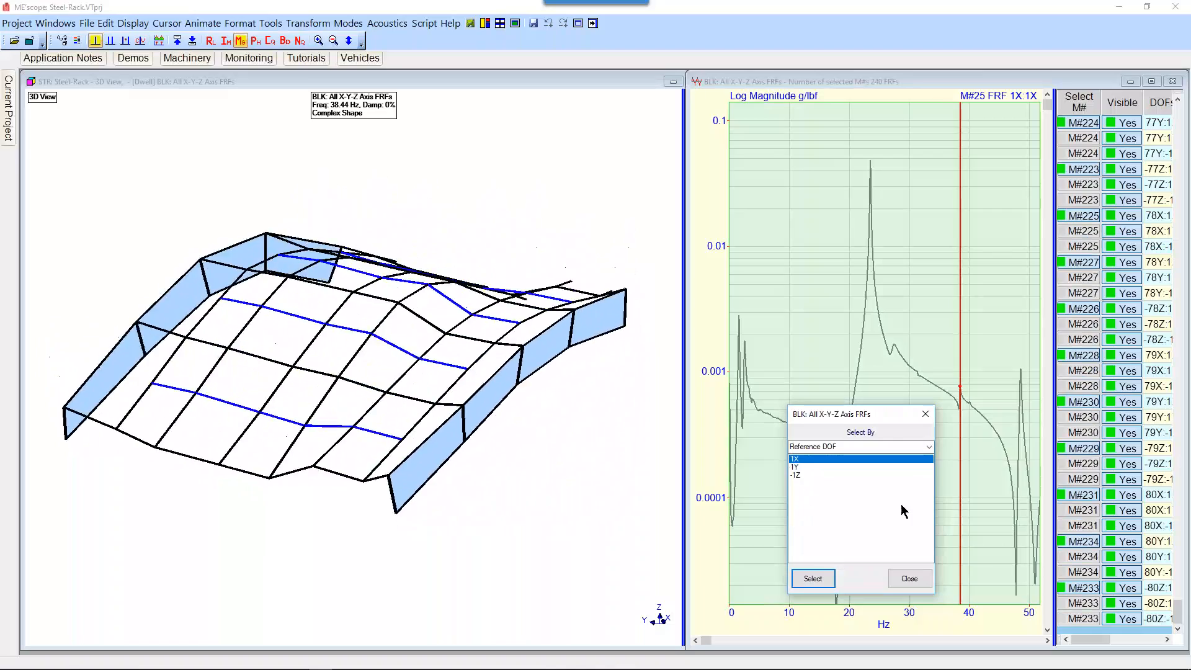
# Place the line cursor on the 48.44 Hz peak and animate the shape for reference DOF 1Y.
pyautogui.moveTo(960, 384); pyautogui.dragTo(1022, 393)
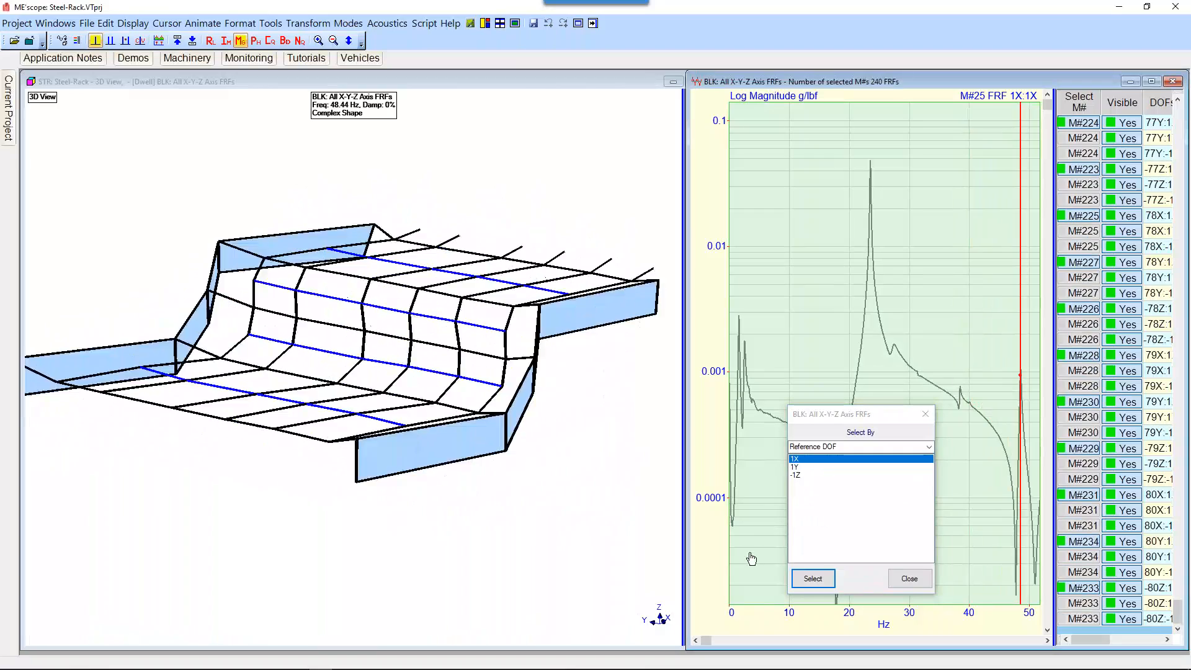
pyautogui.moveTo(831, 420); pyautogui.dragTo(796, 428)
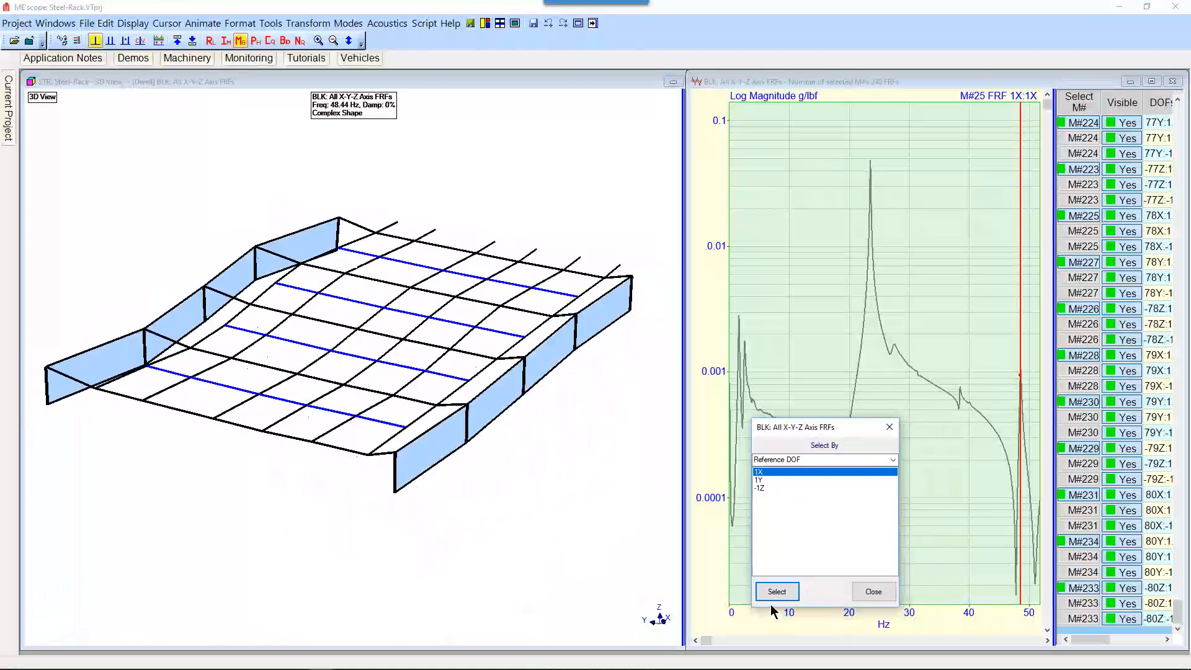
pyautogui.click(774, 479)
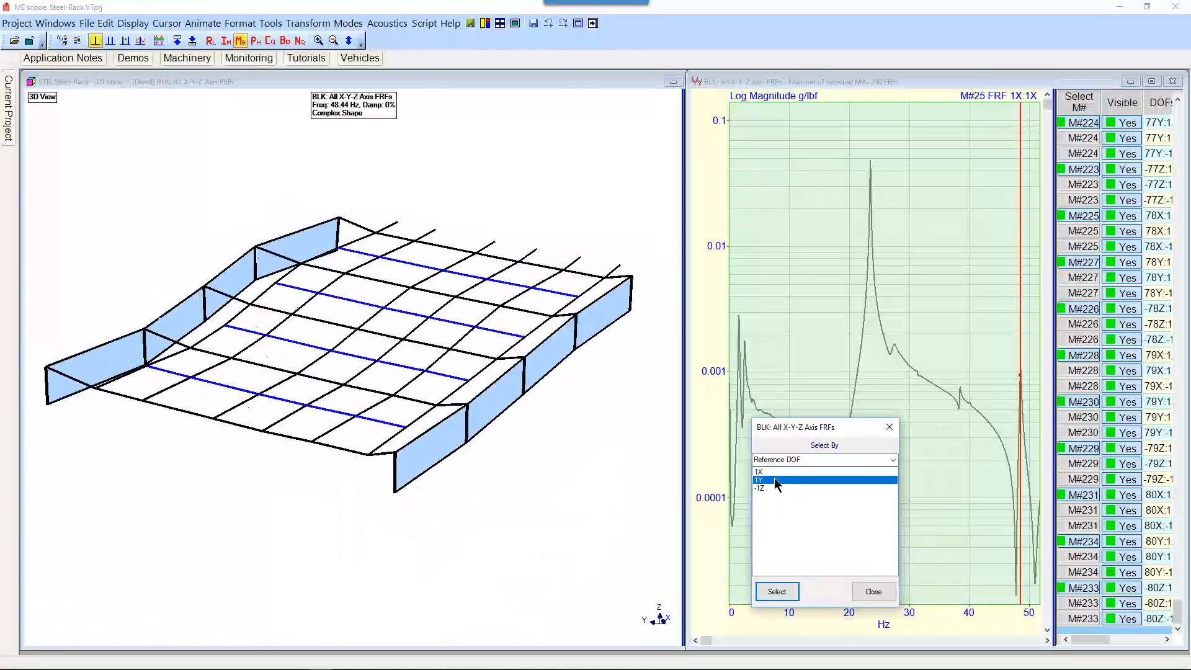
pyautogui.click(776, 592)
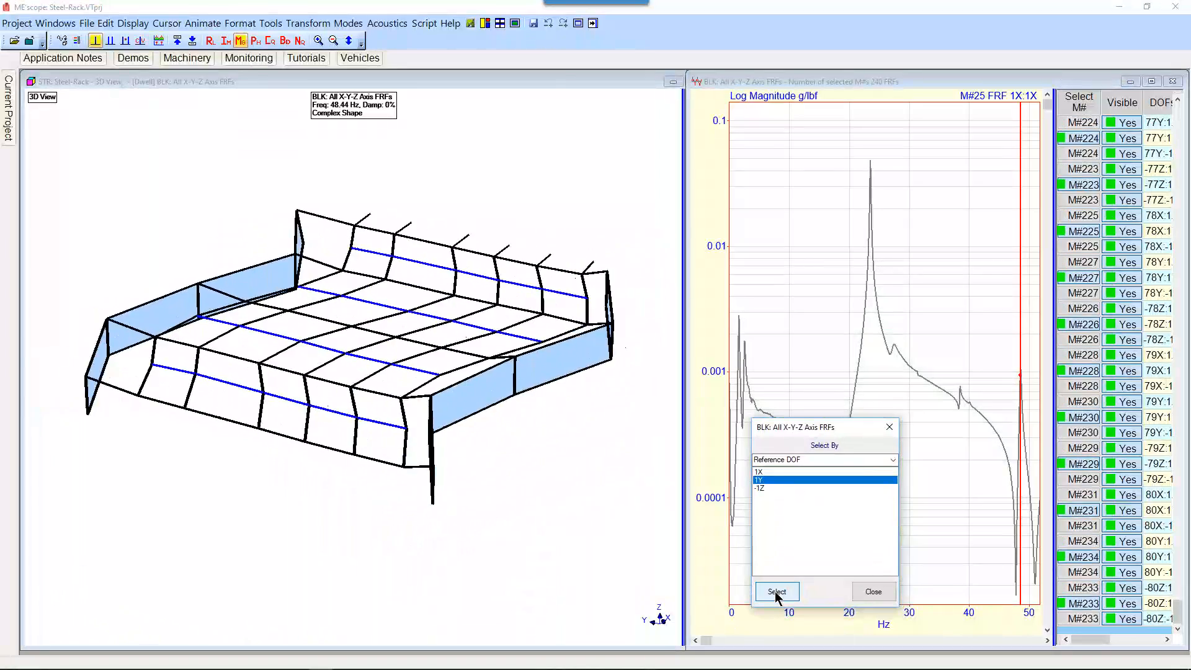
# Compare the 48.44 Hz shape for reference DOFs -1Z and 1Y, ending on 1X.
pyautogui.click(780, 488)
pyautogui.click(777, 592)
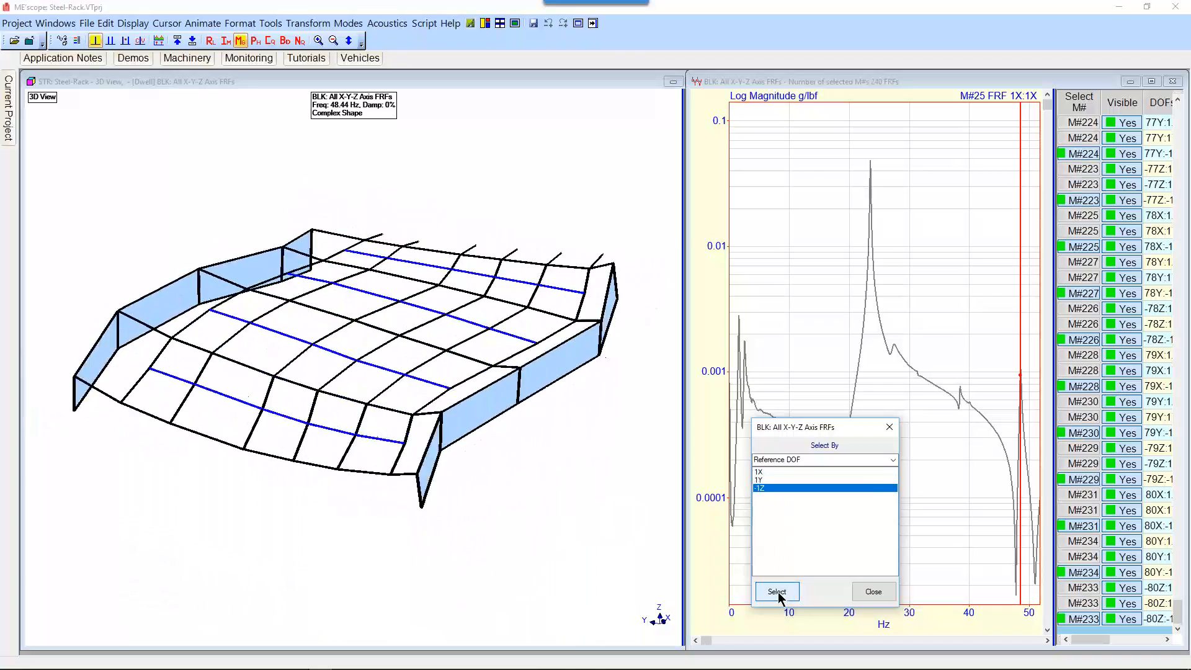
pyautogui.click(766, 480)
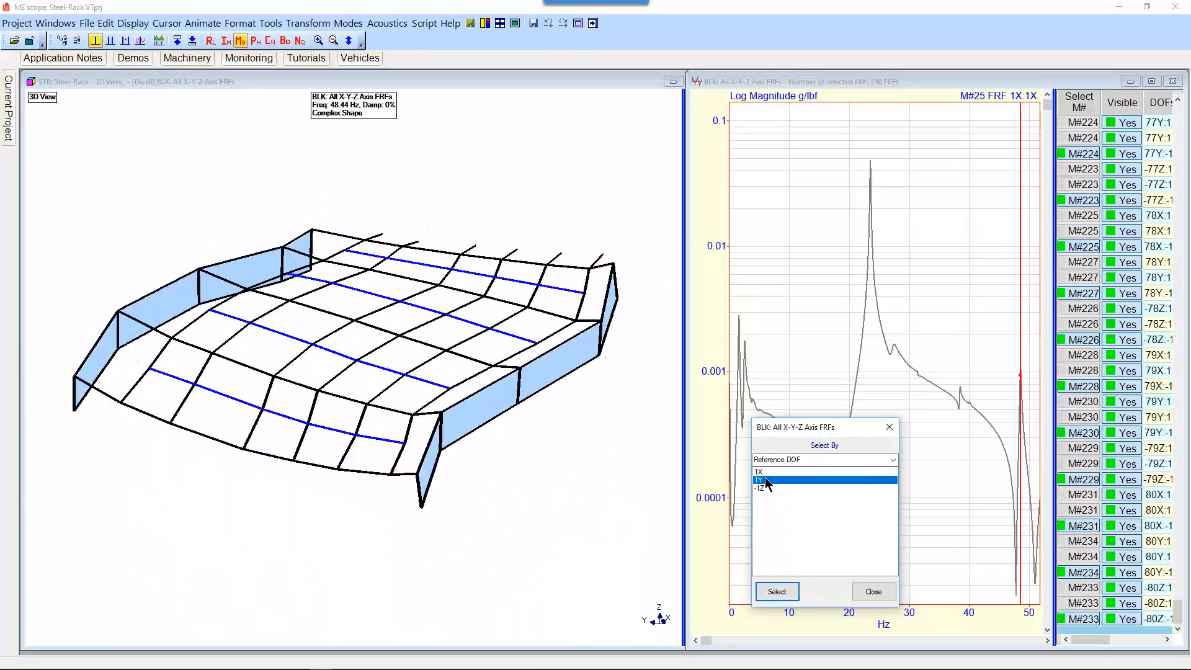
pyautogui.click(775, 592)
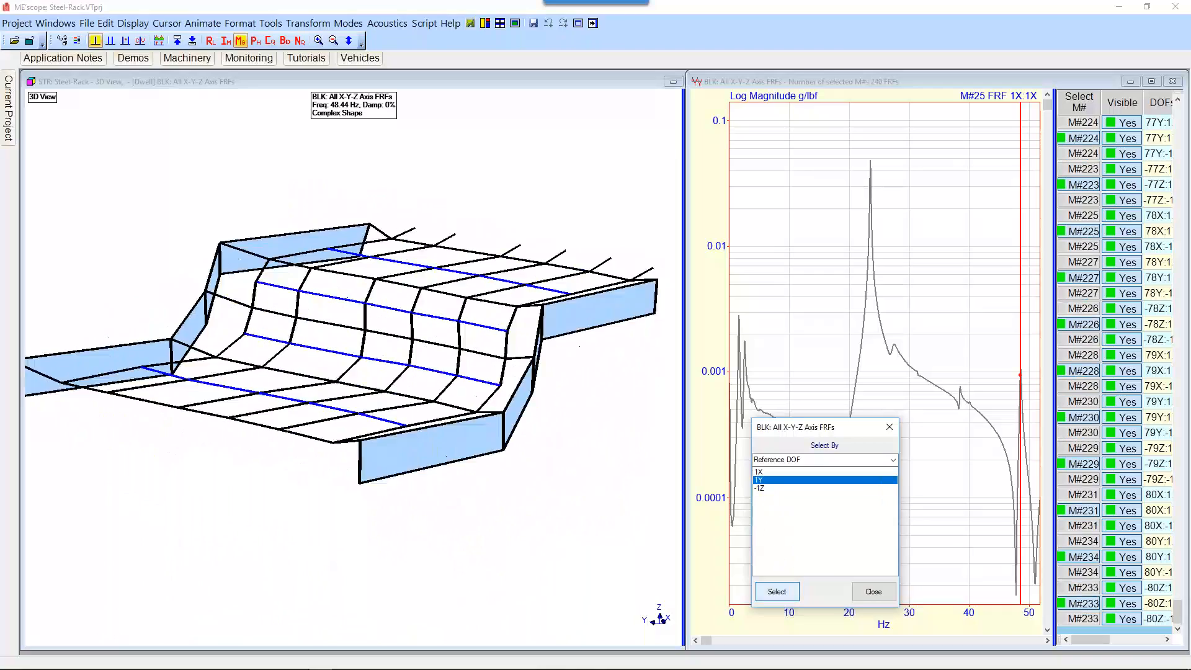
pyautogui.click(773, 472)
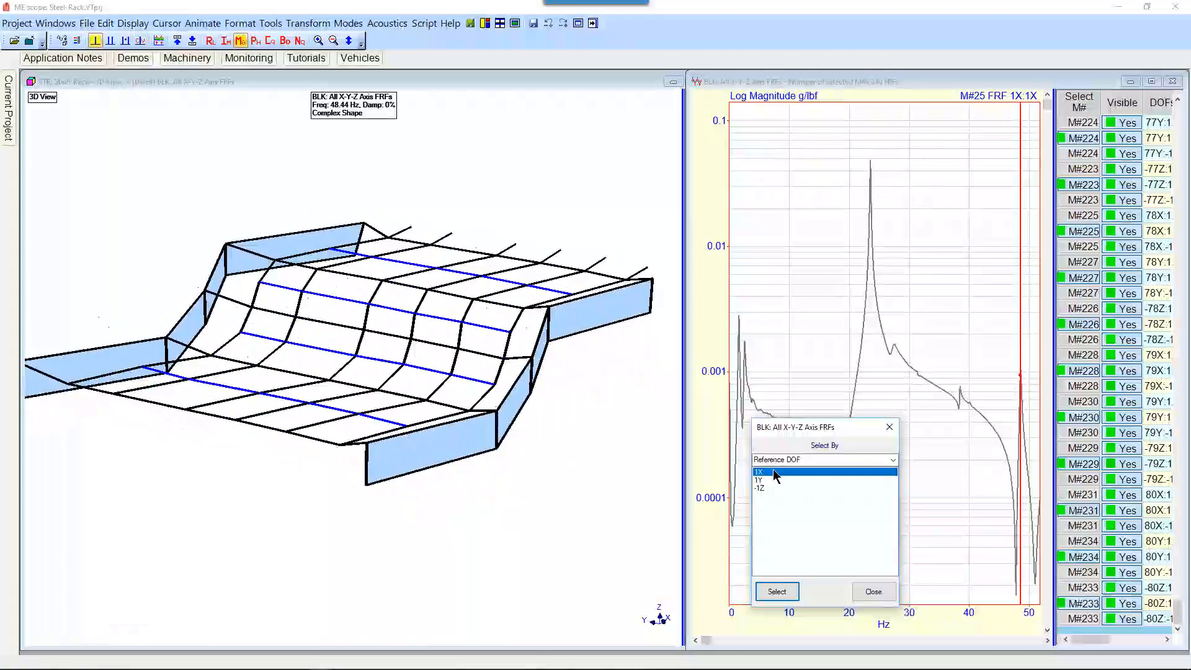
pyautogui.click(775, 592)
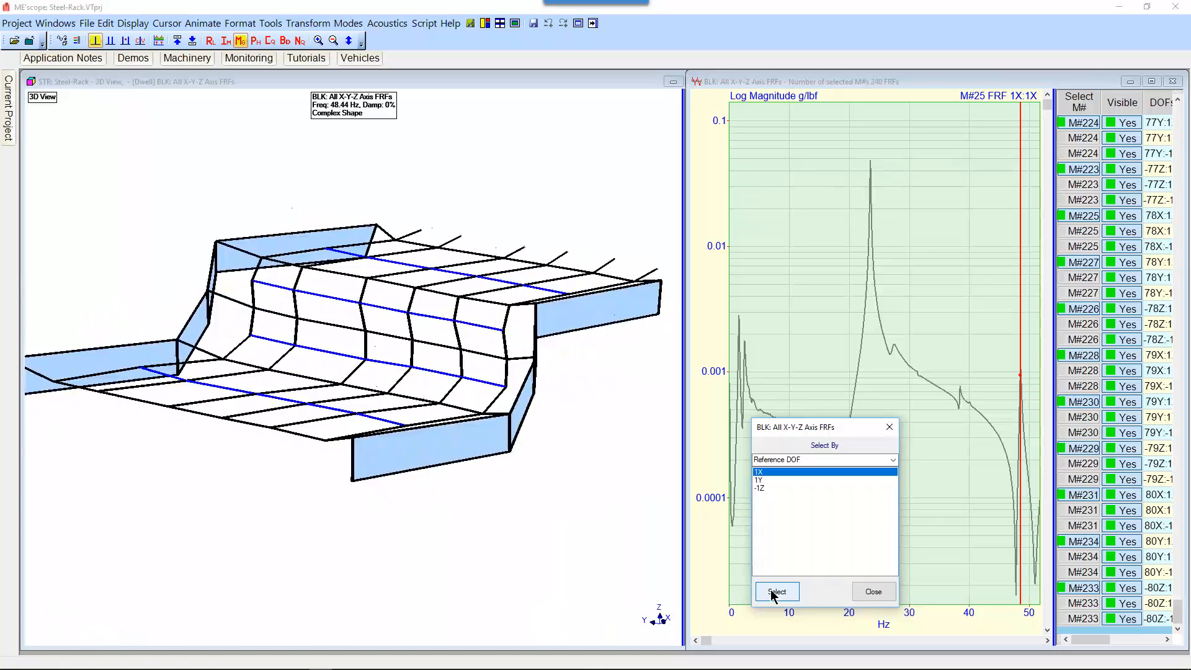
# Close the Reference DOF selection and open Curve Fitting for the All X-Y-Z Axis FRFs data block.
pyautogui.click(873, 592)
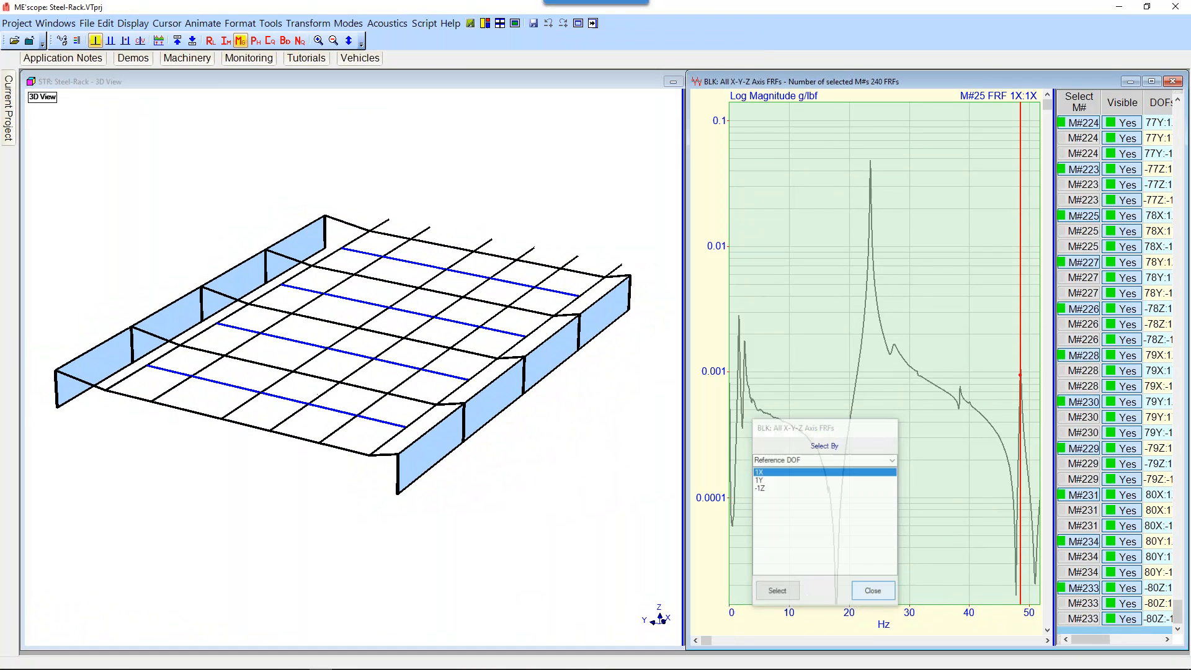
pyautogui.rightClick(826, 194)
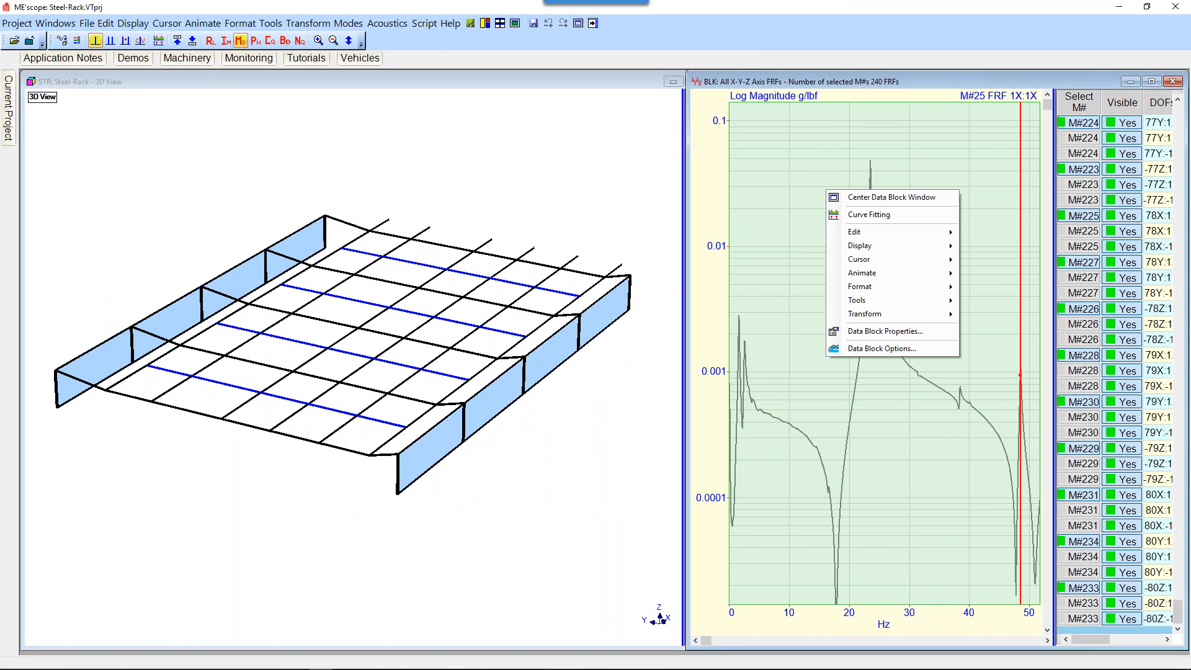
pyautogui.click(854, 216)
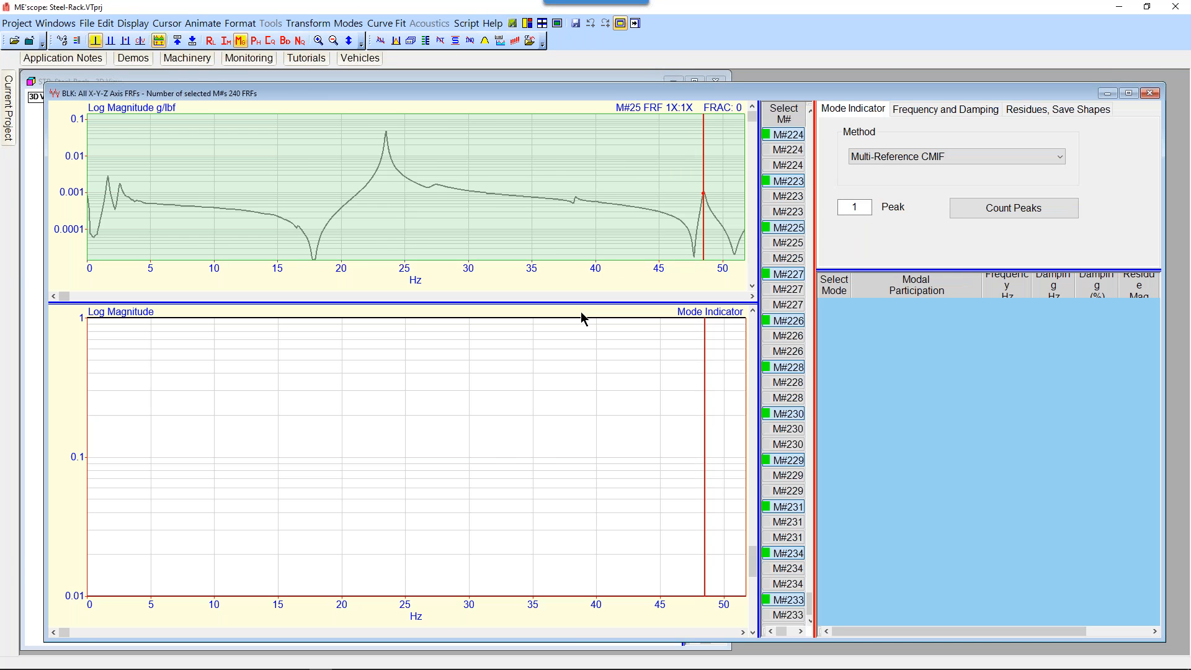
# Enlarge the FRF plot and the M# spreadsheet in the curve fitting window and deselect all M#s.
pyautogui.moveTo(586, 304); pyautogui.dragTo(585, 353)
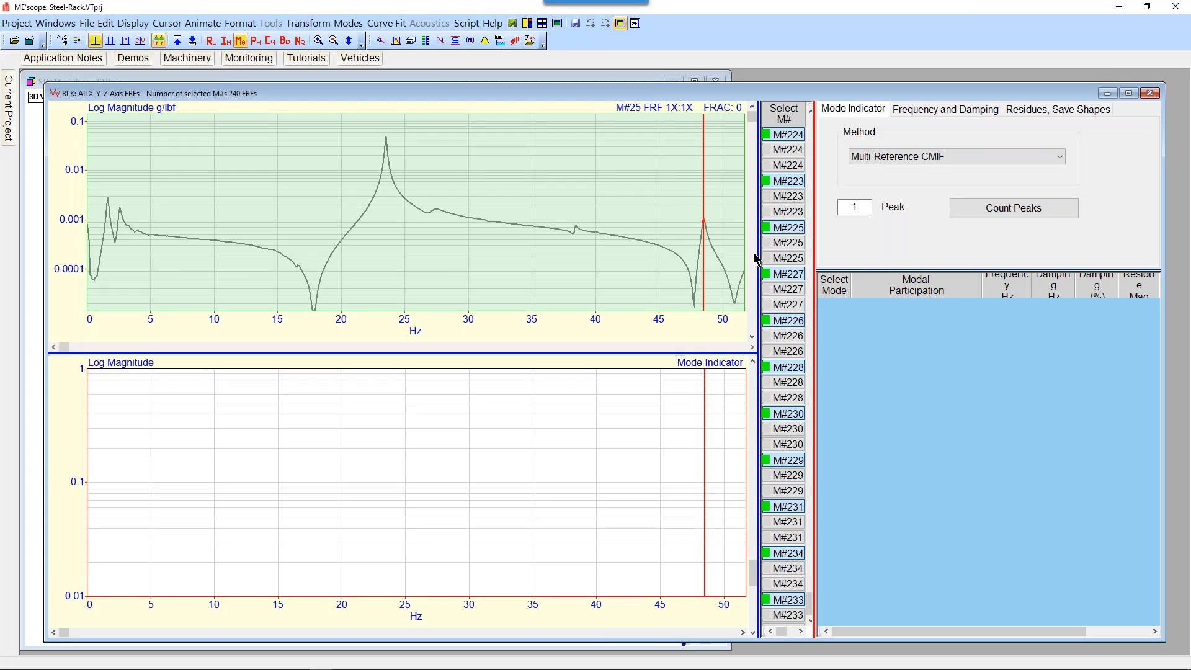
pyautogui.moveTo(758, 251); pyautogui.dragTo(607, 227)
pyautogui.click(645, 116)
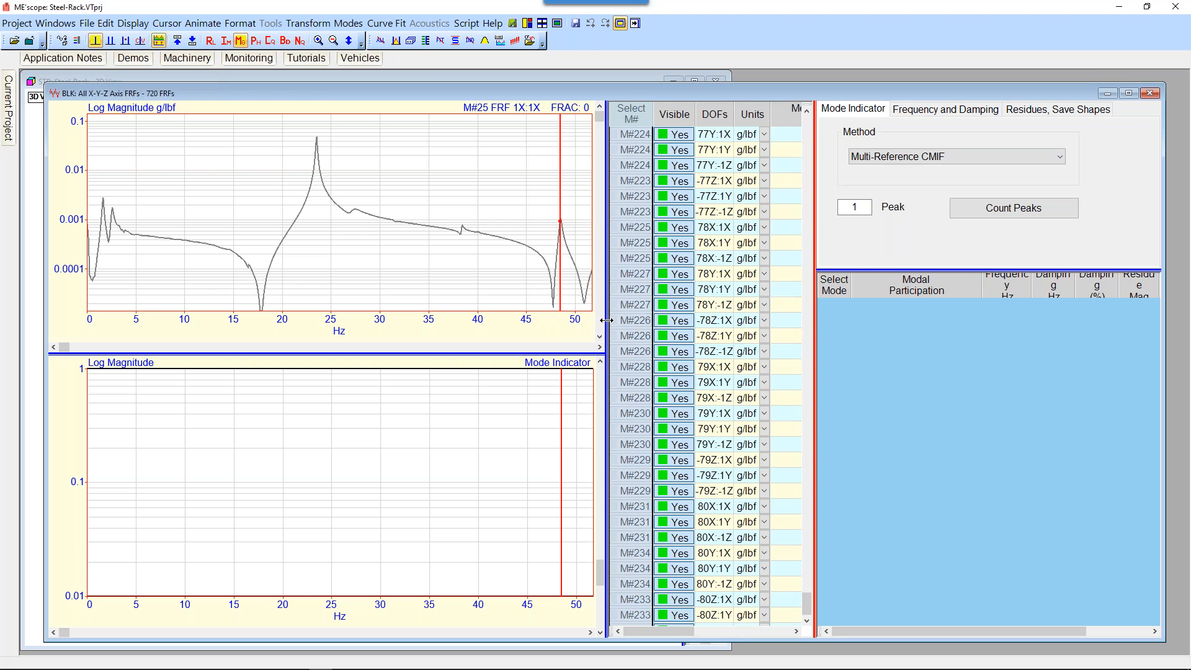
pyautogui.moveTo(607, 320); pyautogui.dragTo(647, 320)
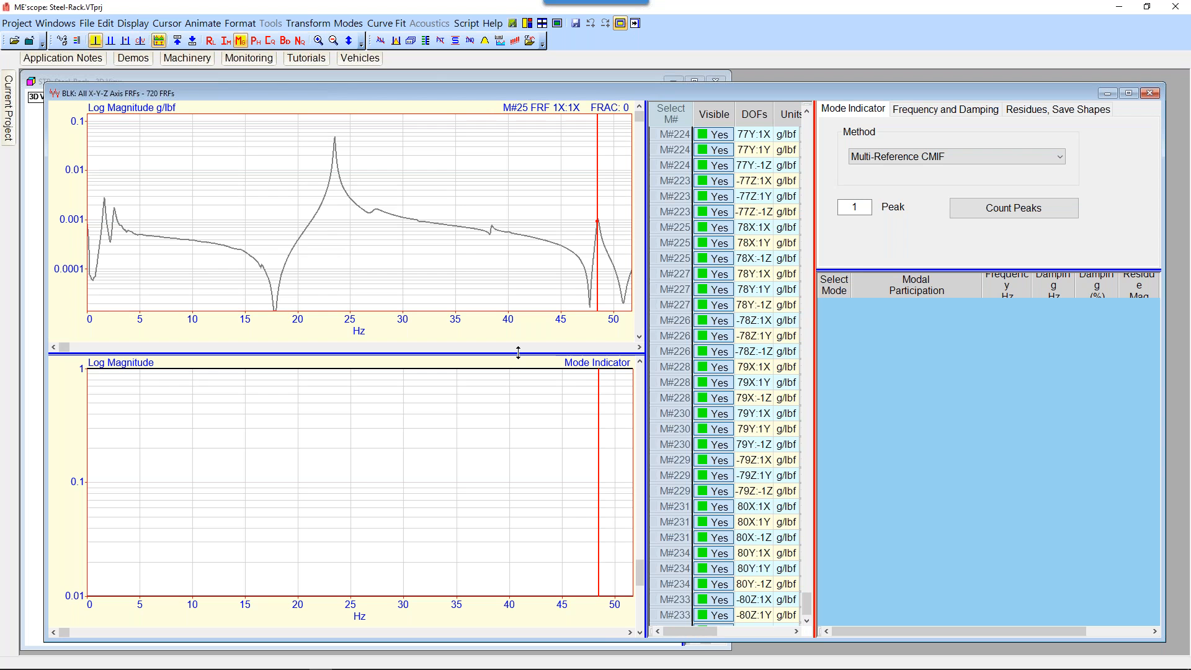
# Expand the displayed frequency range of the FRF plot to beyond 160 Hz.
pyautogui.click(495, 252)
pyautogui.scroll(2, 497, 252)
pyautogui.scroll(-8, 497, 252)
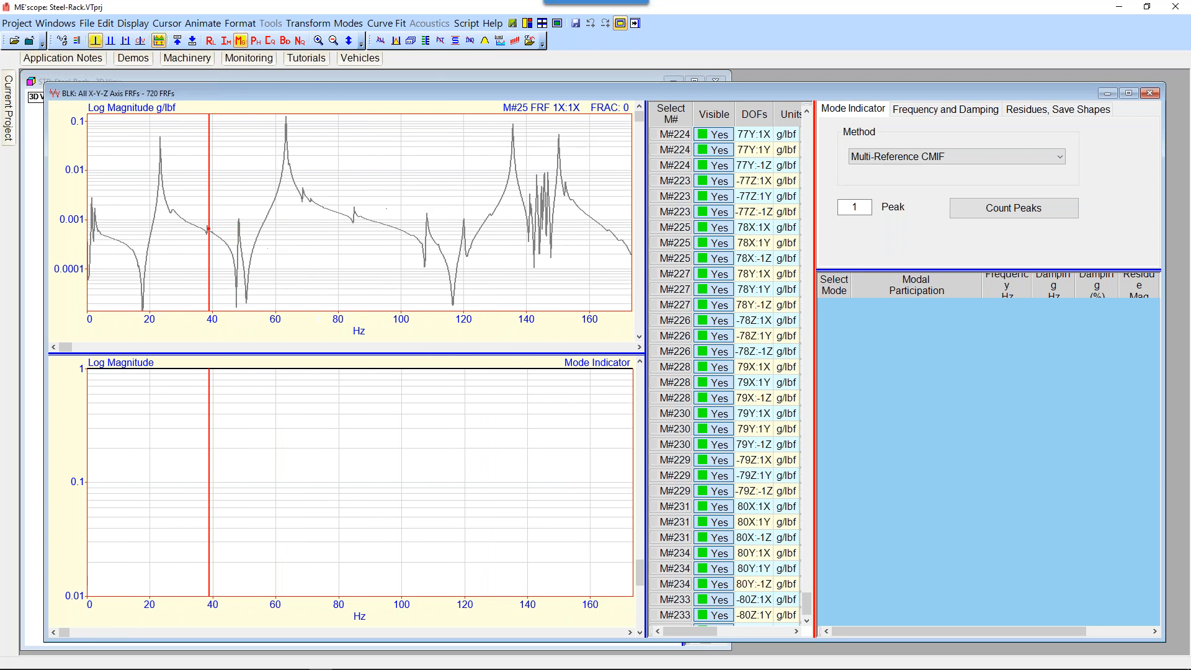
# Count the Multi-Reference CMIF peaks over the full frequency range using the Imaginary Part, with the cursor hidden, and raise the peak threshold.
pyautogui.scroll(-2, 473, 297)
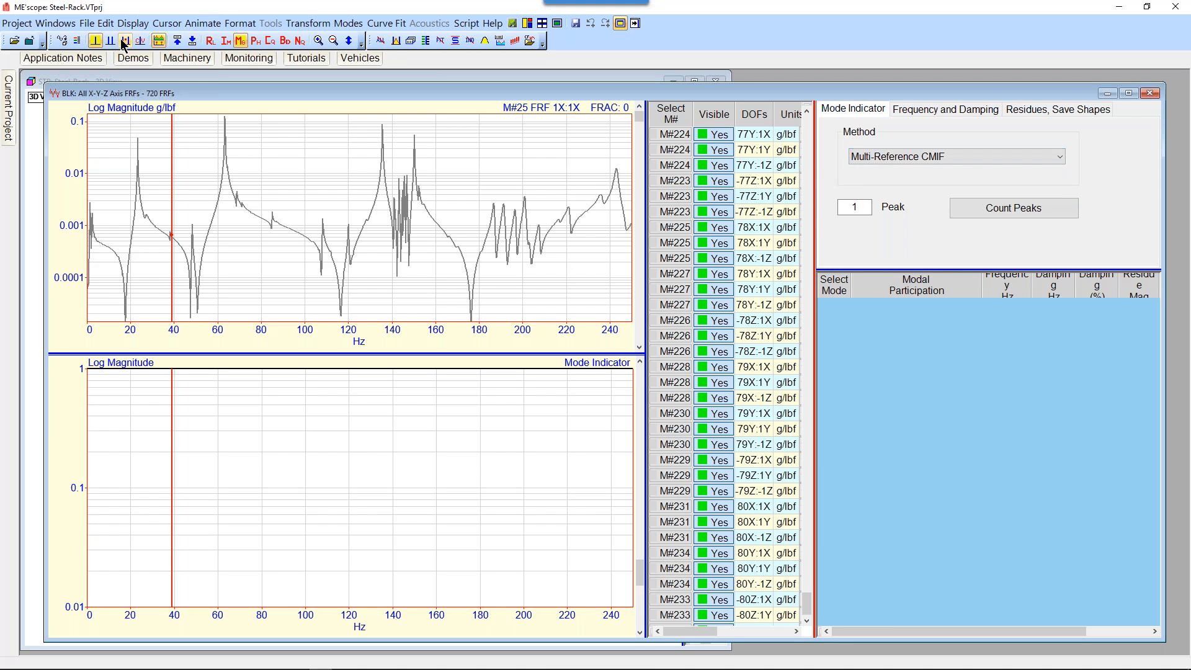
pyautogui.click(95, 40)
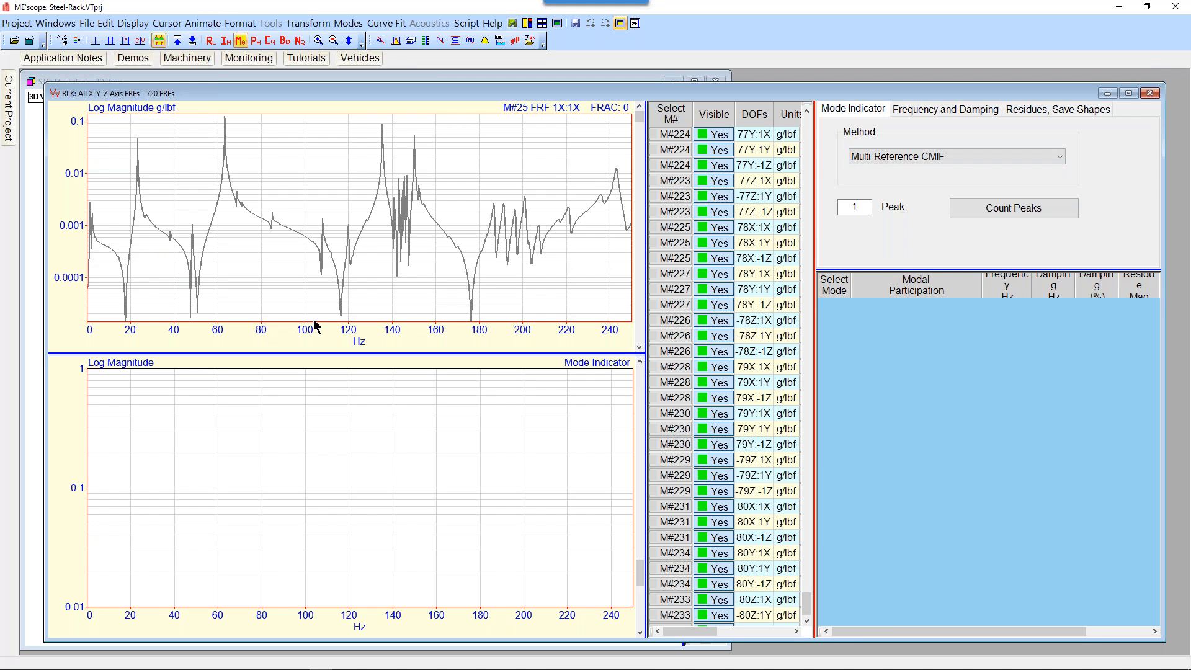
pyautogui.click(995, 214)
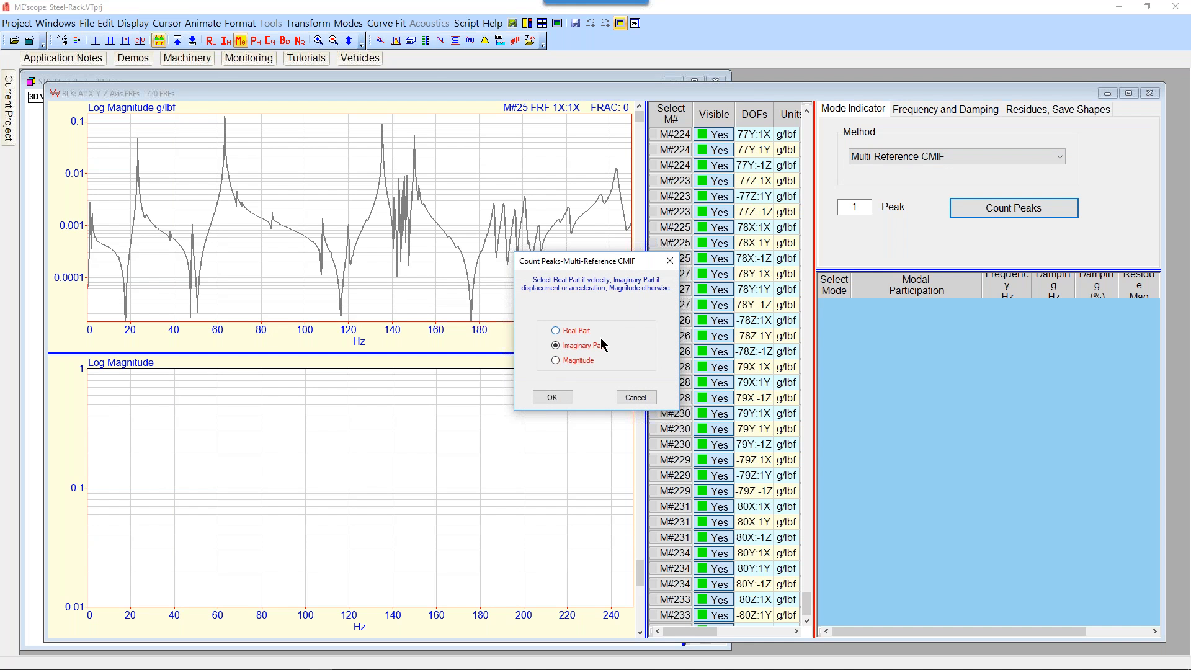
pyautogui.click(550, 399)
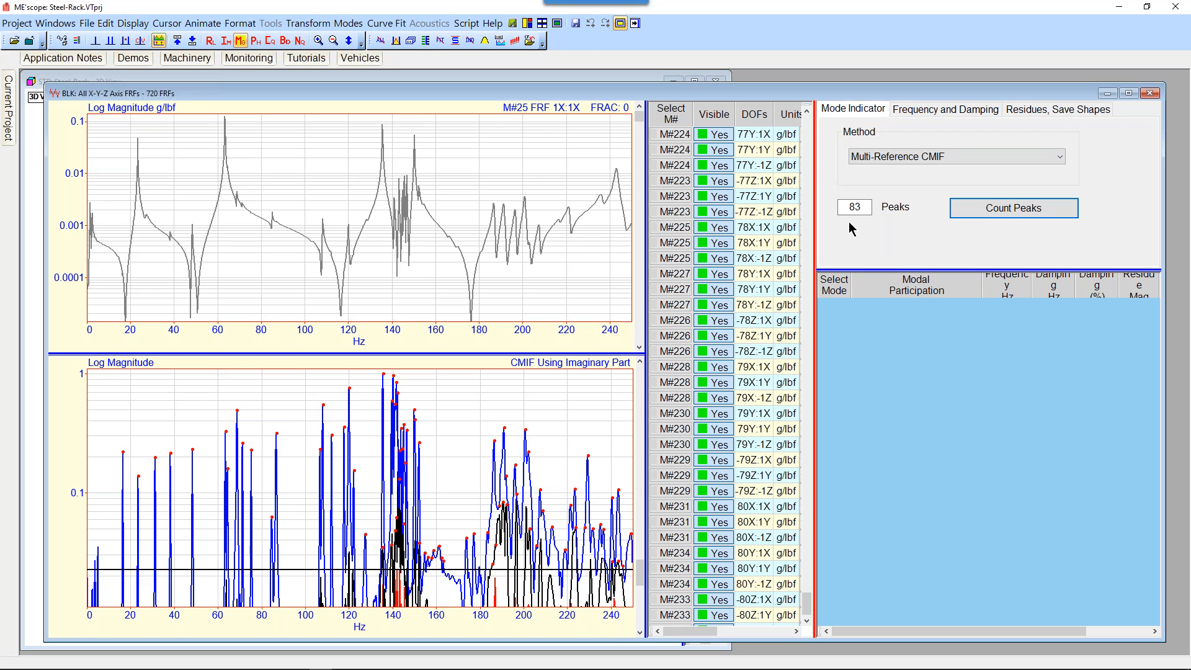
pyautogui.moveTo(642, 580); pyautogui.dragTo(643, 555)
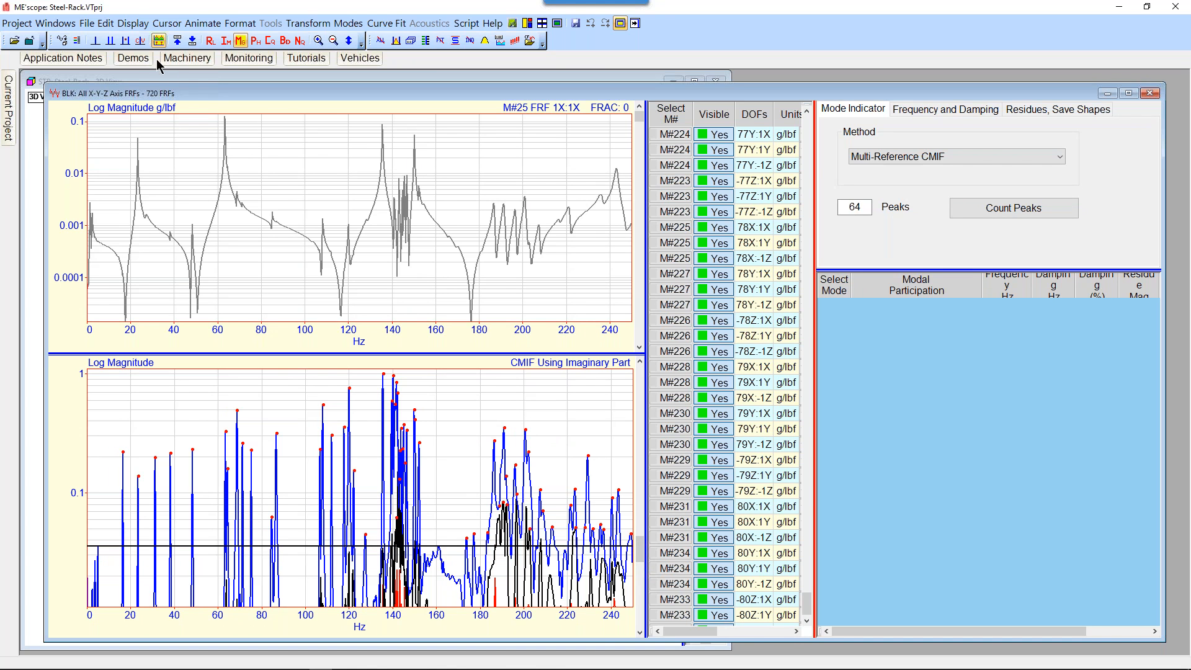
# Zoom the FRF and CMIF plots to about 5 to 58 Hz and try a Multi-Reference Polynomial Quick Fit.
pyautogui.moveTo(128, 67)
pyautogui.click(318, 41)
pyautogui.moveTo(98, 423); pyautogui.dragTo(215, 427)
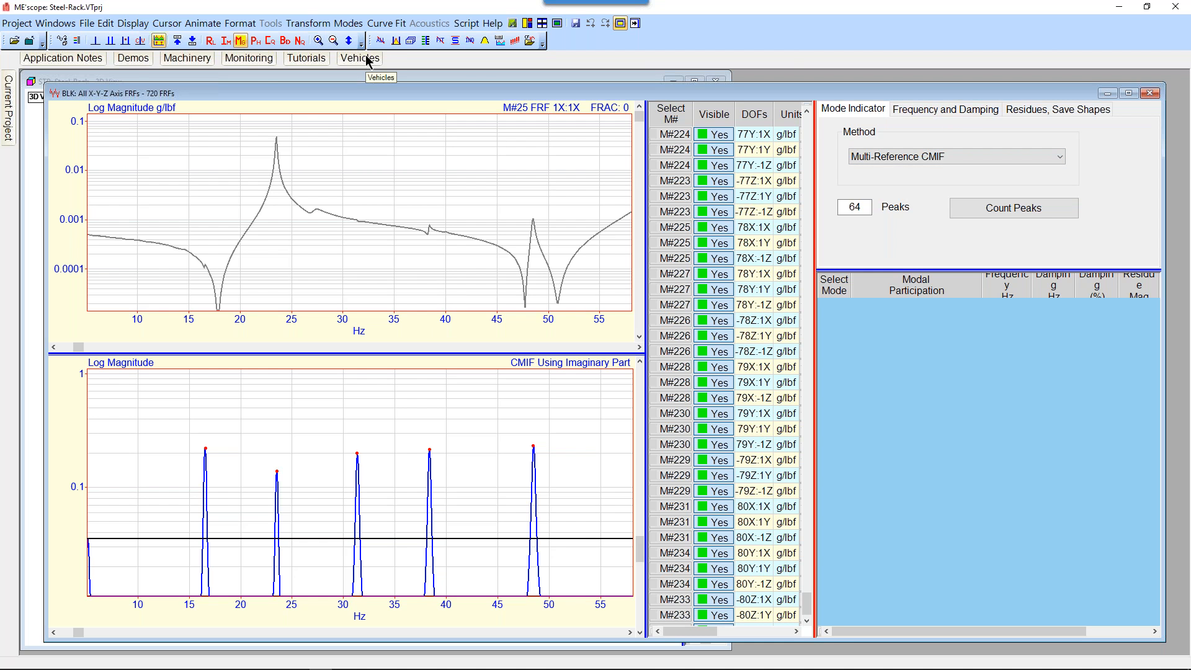
pyautogui.click(395, 41)
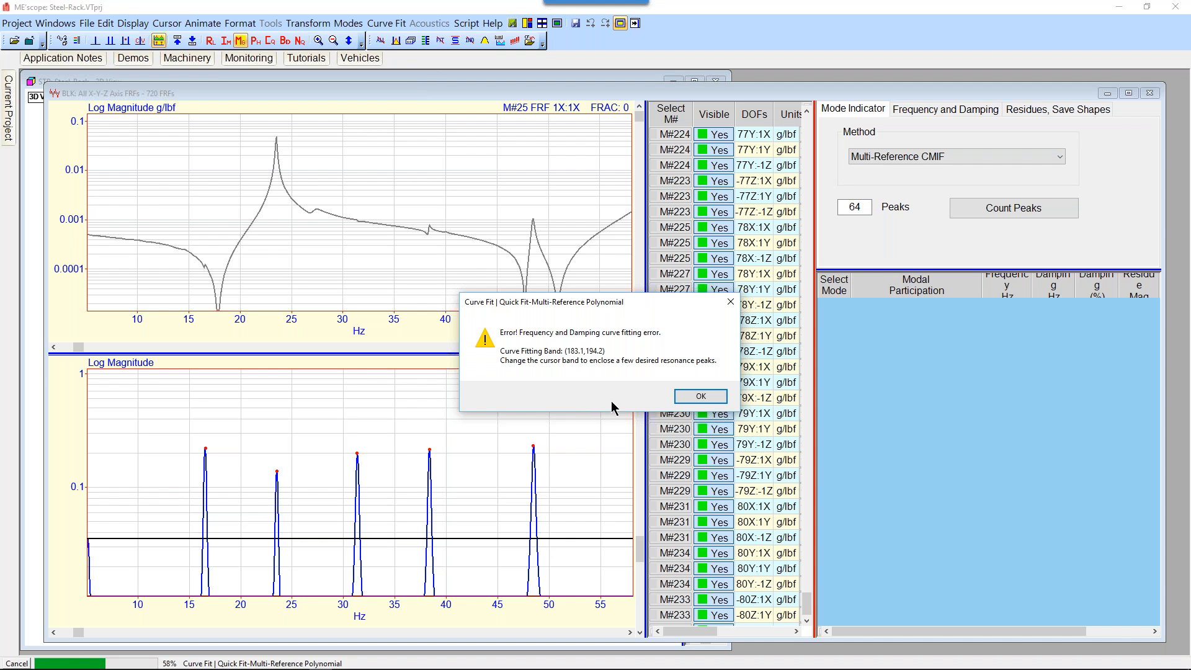
pyautogui.click(696, 395)
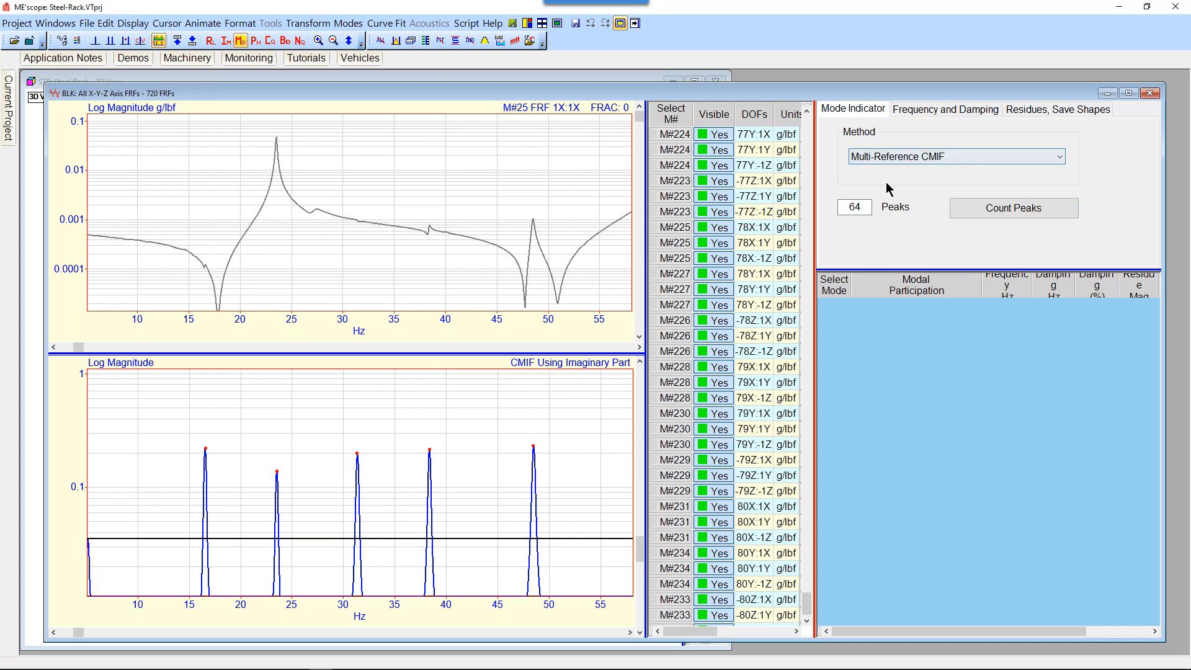
# Recount the CMIF peaks in the zoomed band using the Imaginary Part and run the Multi-Reference Polynomial Quick Fit.
pyautogui.click(975, 217)
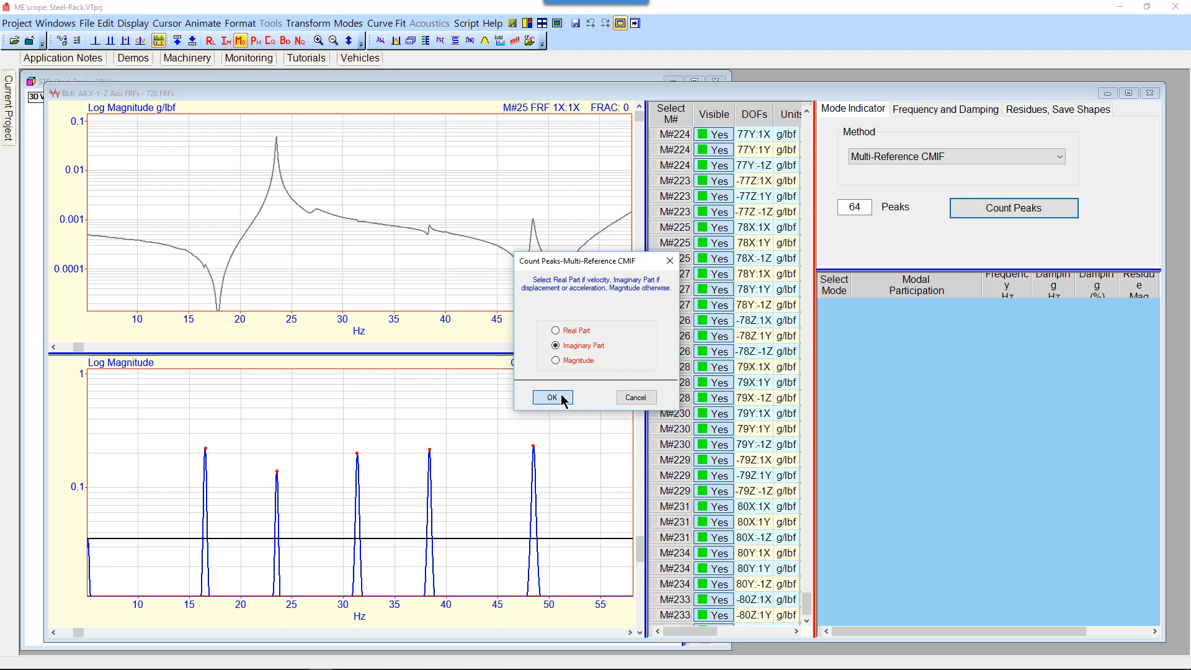
pyautogui.click(562, 398)
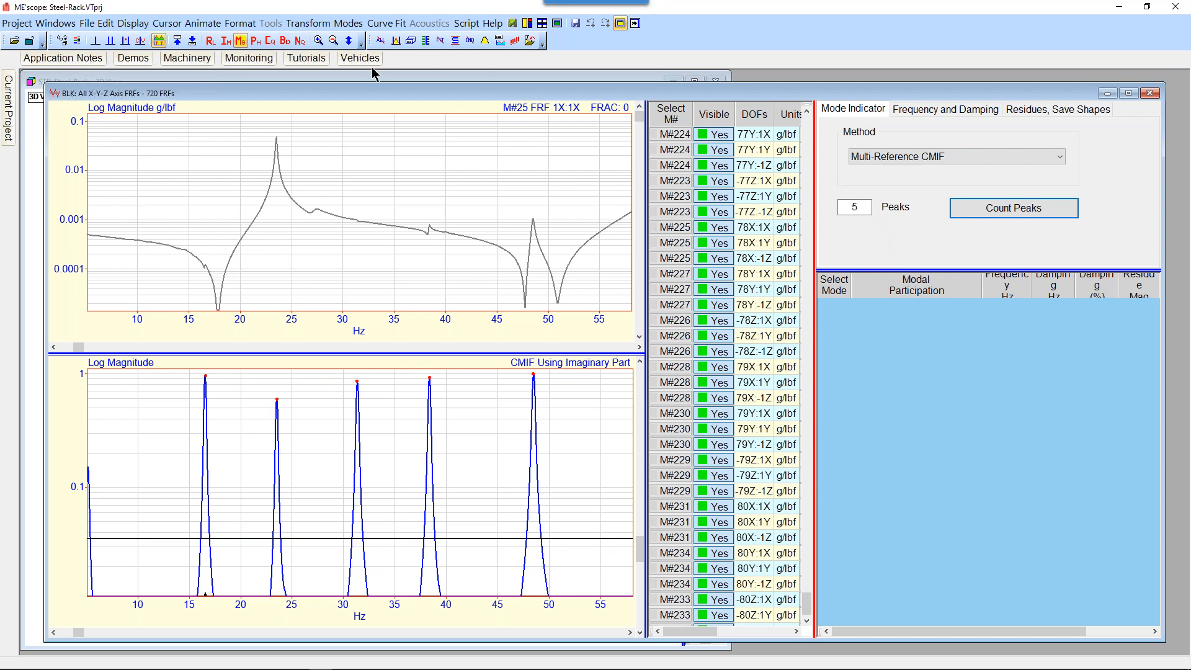
pyautogui.click(395, 42)
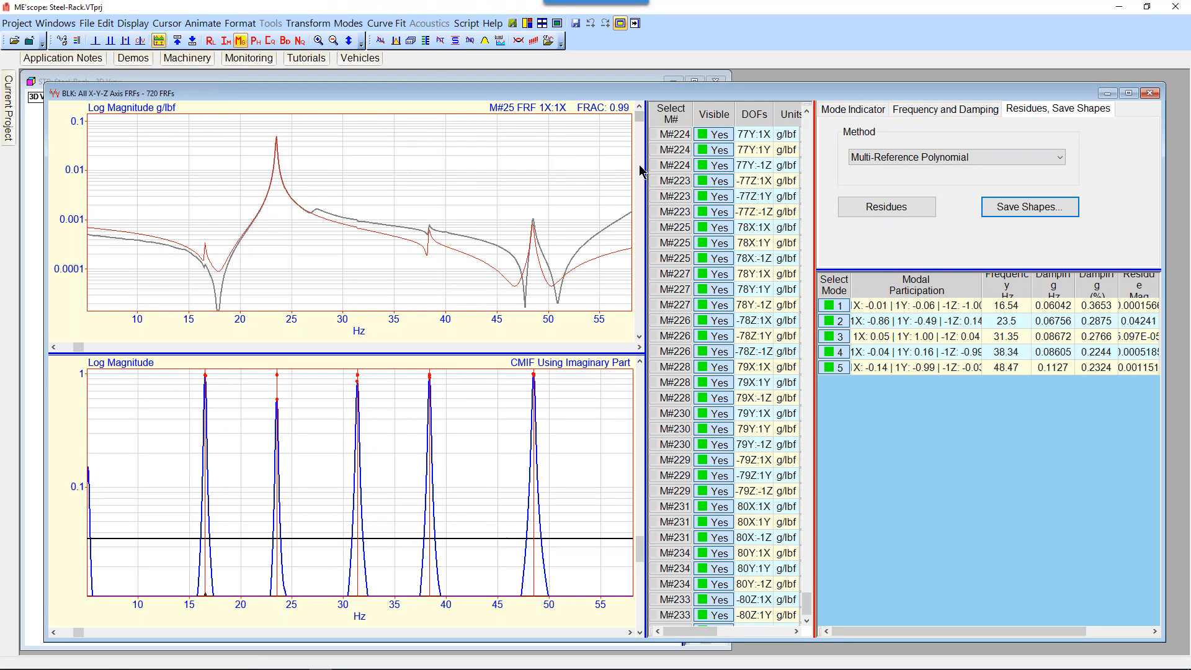
# Compare the fitted curves with the measured FRFs from 1X:1X through -80Z:-1Z, ending on M#11 -1Y:1Y.
pyautogui.click(640, 120)
pyautogui.moveTo(642, 121); pyautogui.dragTo(636, 341)
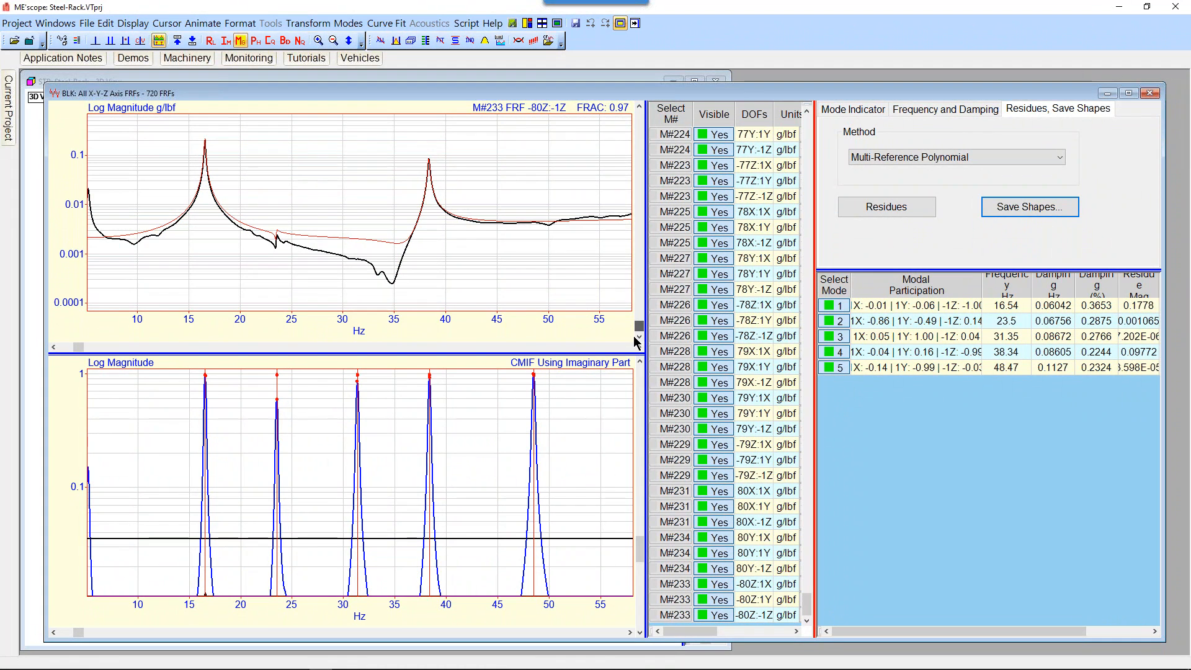
pyautogui.moveTo(639, 328); pyautogui.dragTo(640, 118)
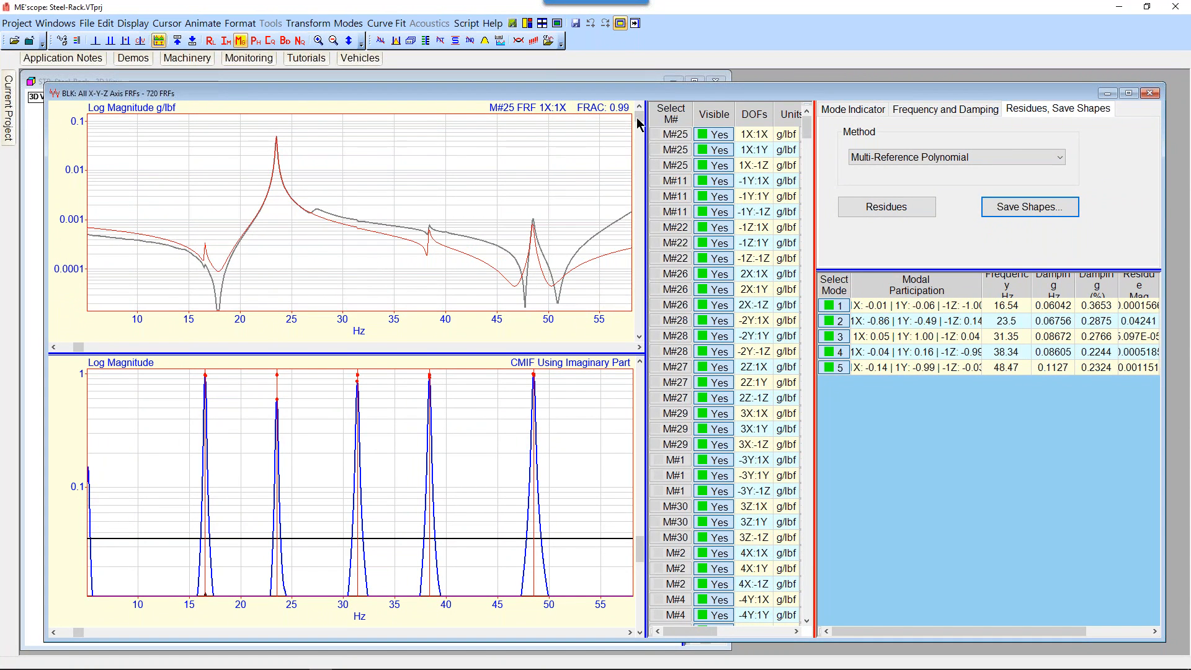
pyautogui.moveTo(640, 112); pyautogui.dragTo(641, 116)
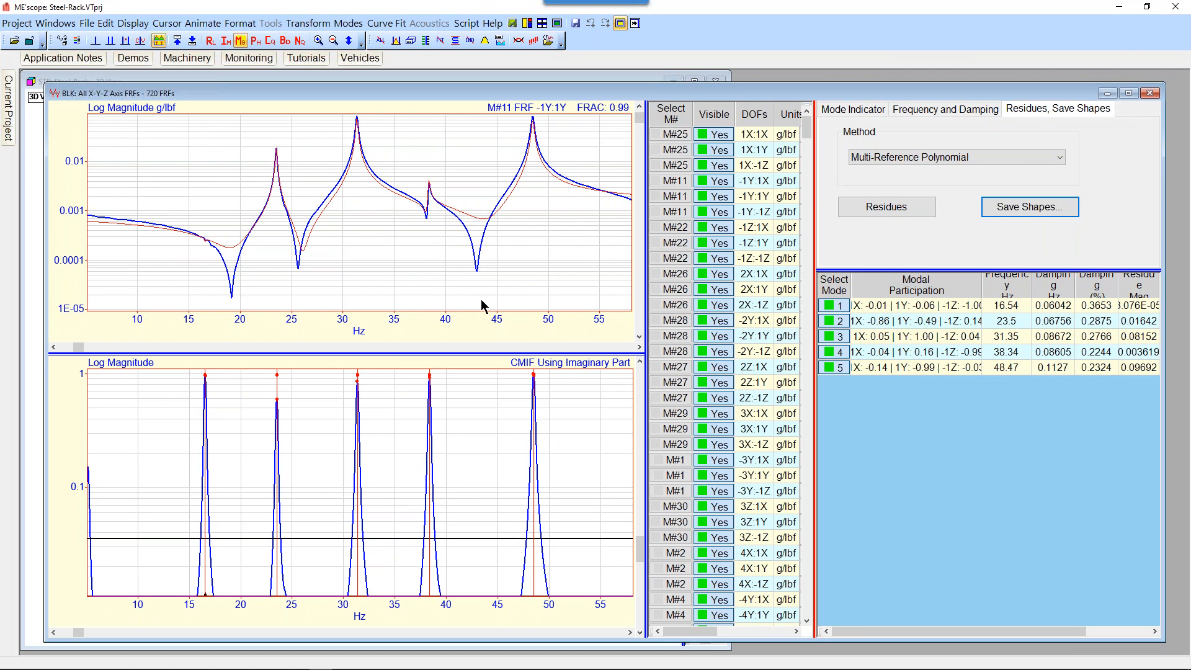
# Widen the modal parameters spreadsheet and its Modal Participation column so the values for all three references are readable.
pyautogui.moveTo(815, 264); pyautogui.dragTo(682, 265)
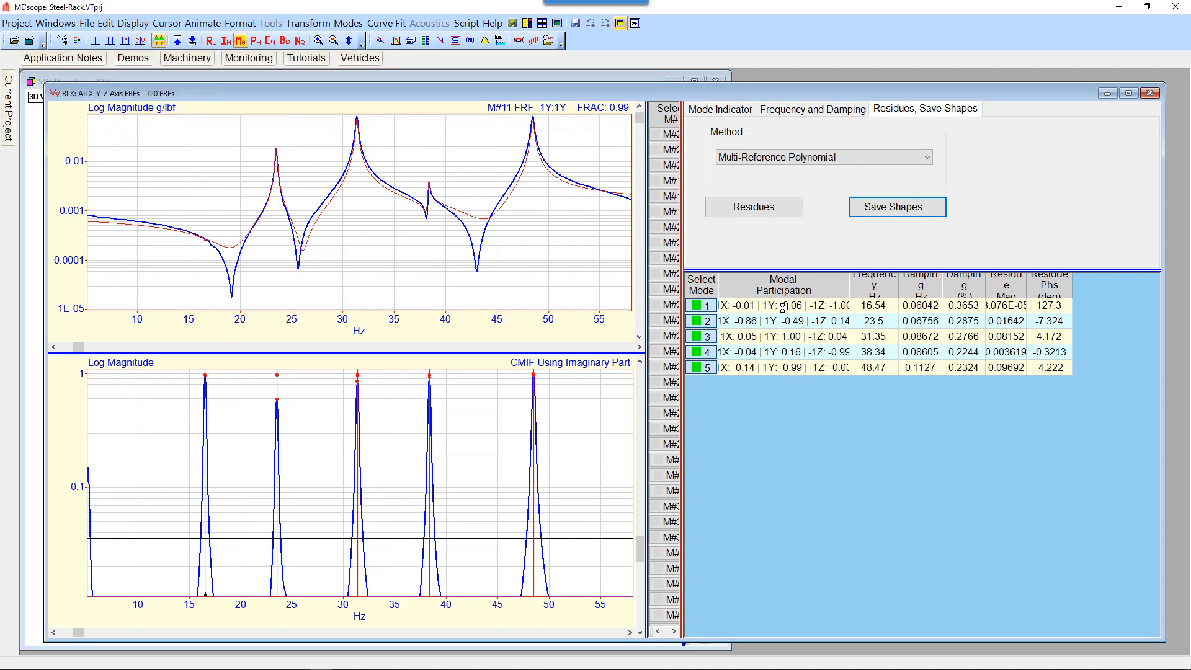
pyautogui.click(812, 289)
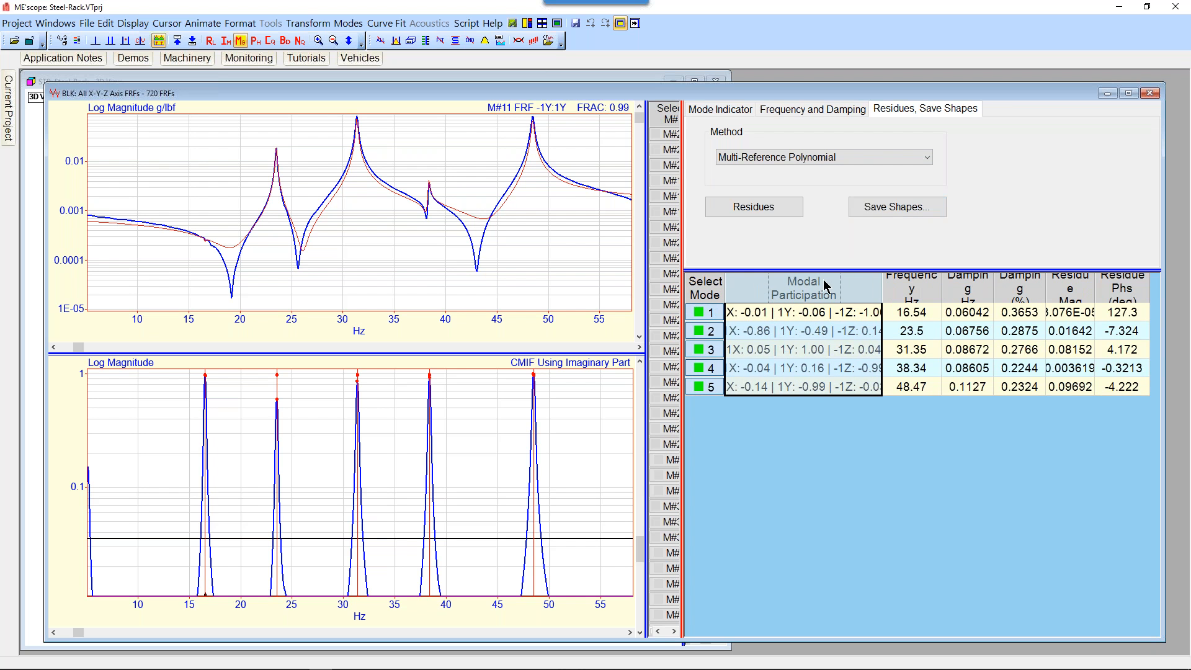
pyautogui.moveTo(881, 287); pyautogui.dragTo(896, 287)
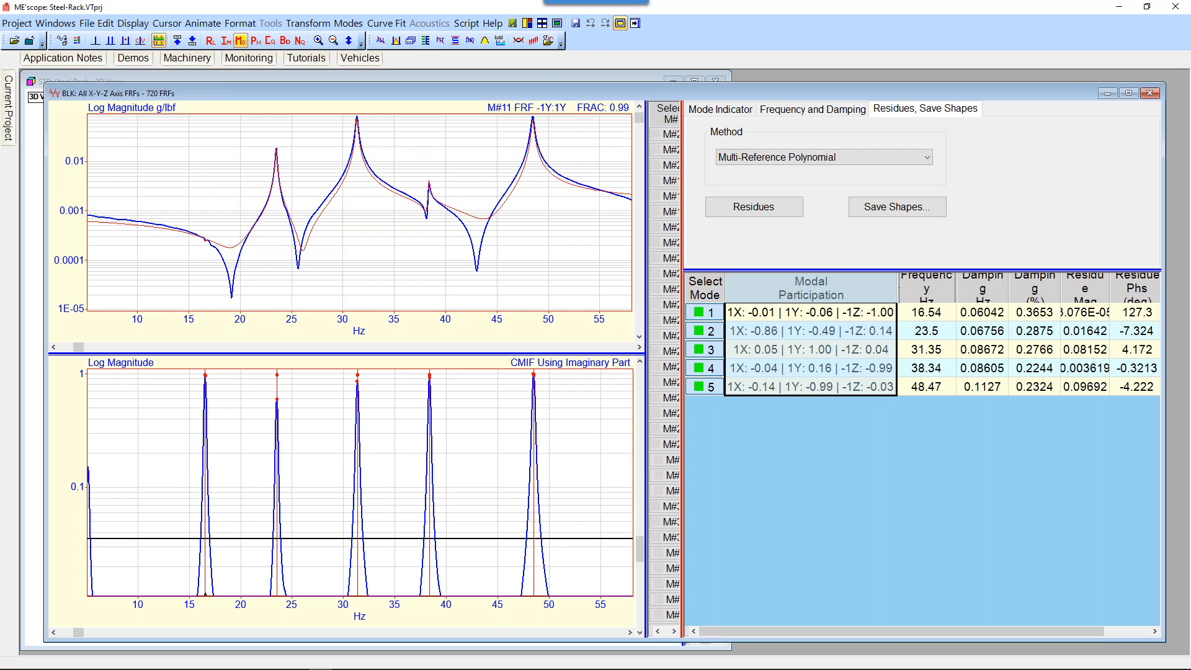
pyautogui.rightClick(868, 280)
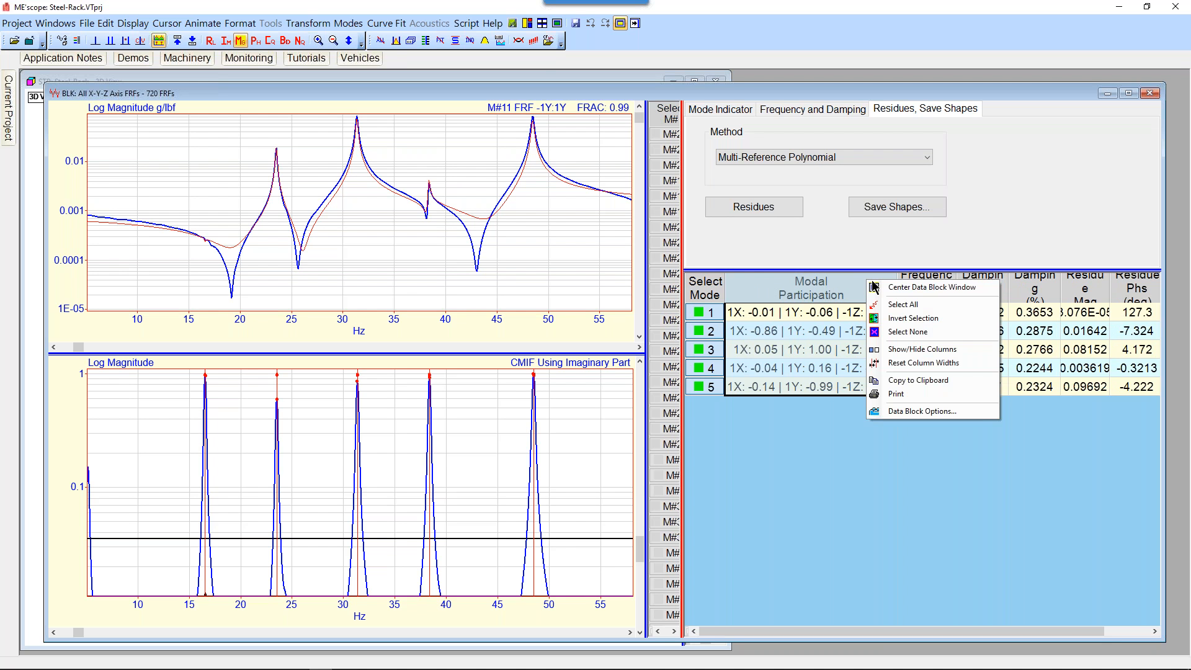
pyautogui.click(923, 348)
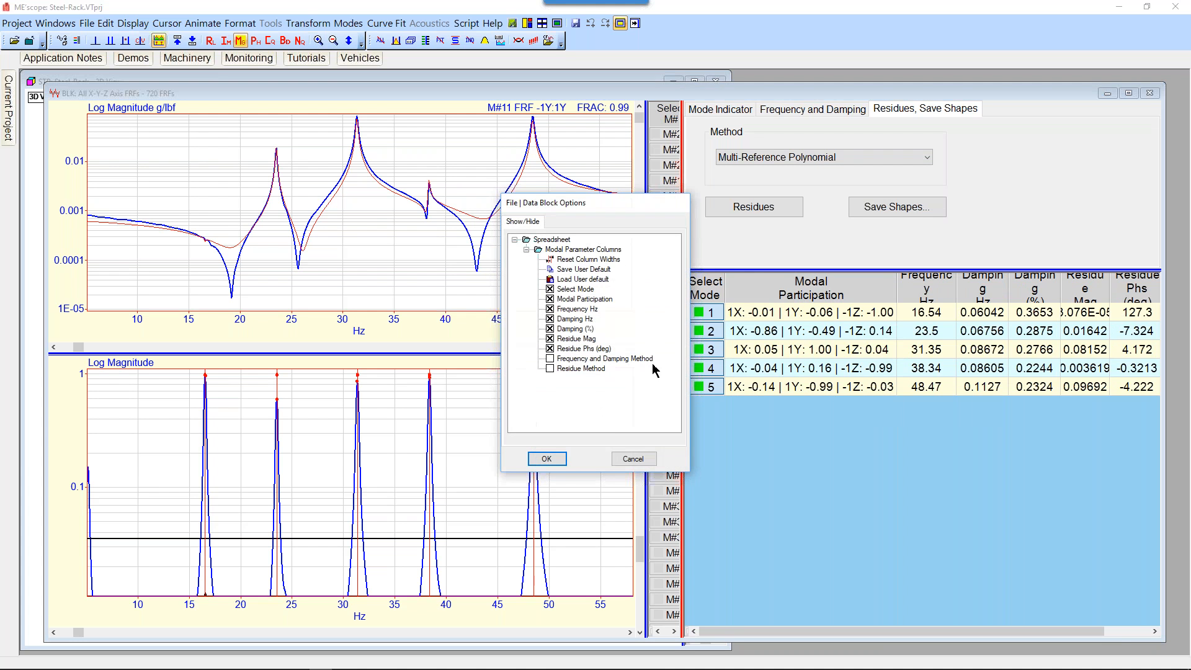
pyautogui.click(632, 459)
# Reset the modal parameter column widths with all columns in view, and return to the Mode Indicator settings.
pyautogui.rightClick(781, 280)
pyautogui.click(812, 361)
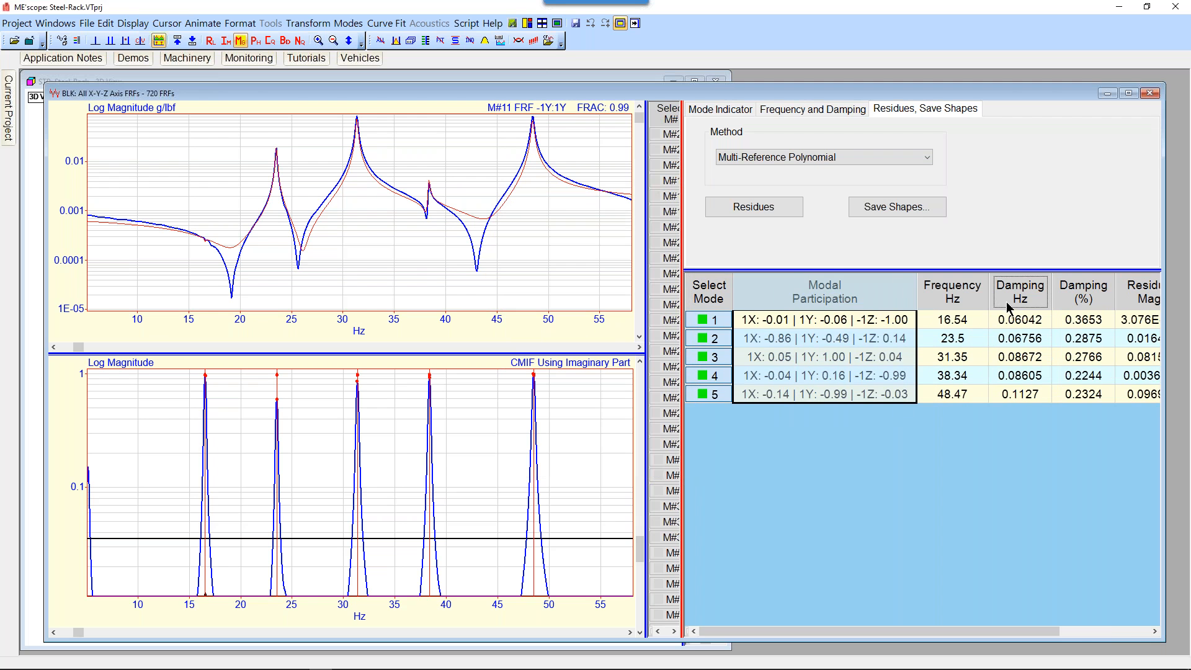
pyautogui.moveTo(685, 282); pyautogui.dragTo(572, 271)
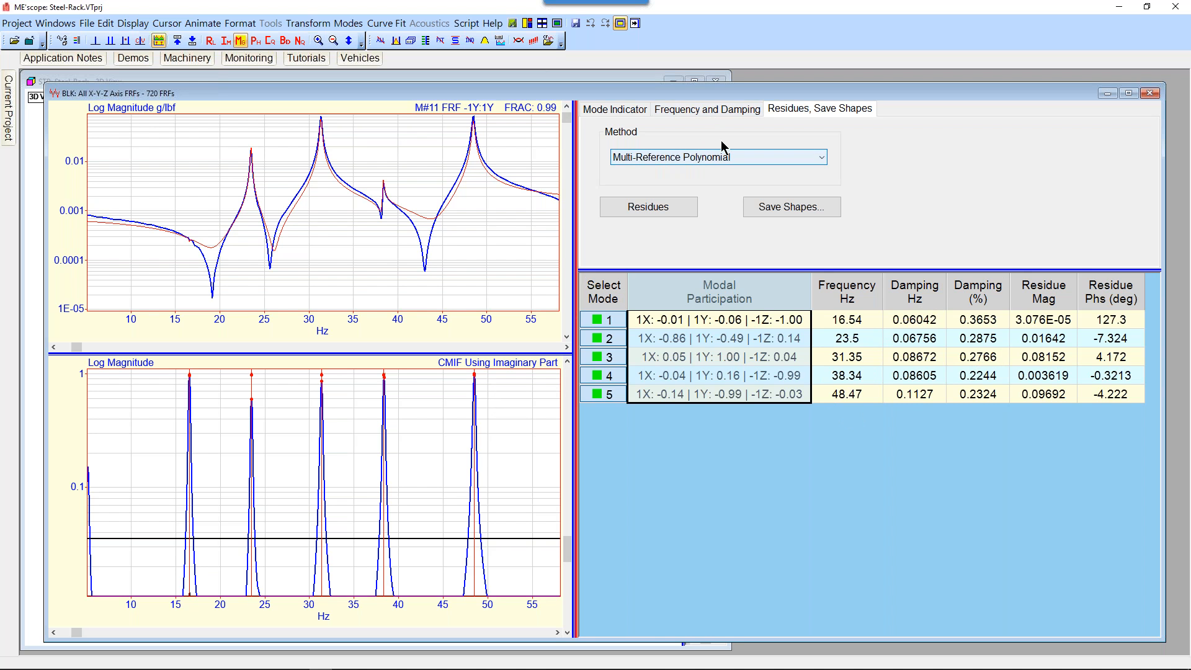
pyautogui.click(771, 115)
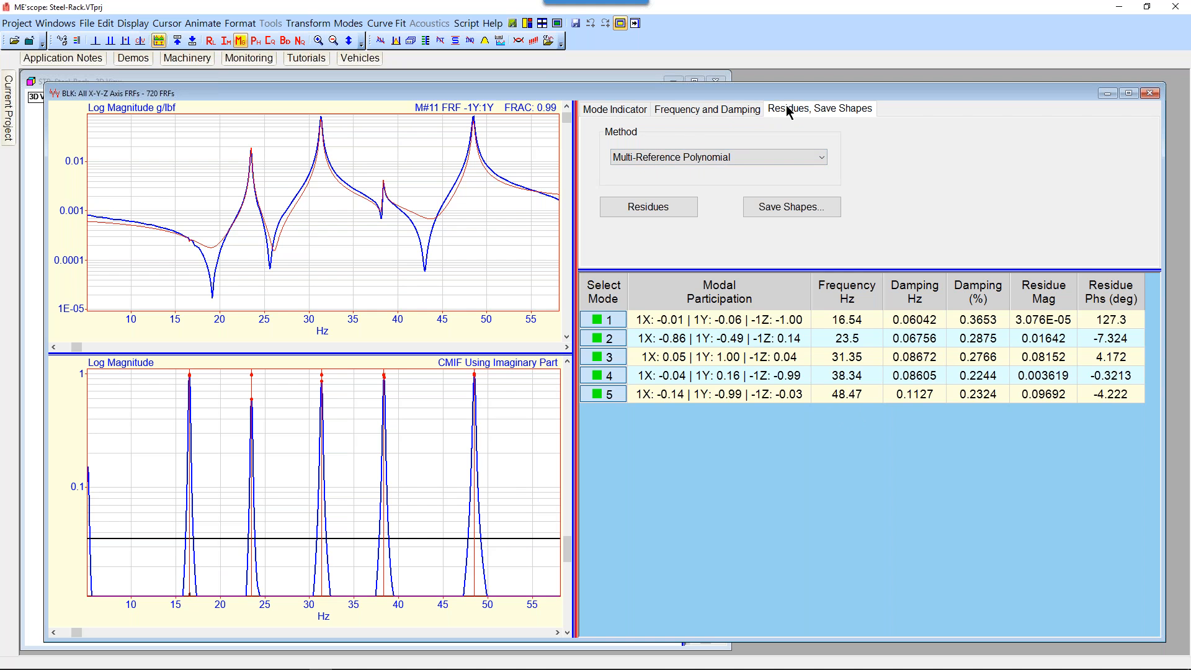
pyautogui.click(625, 112)
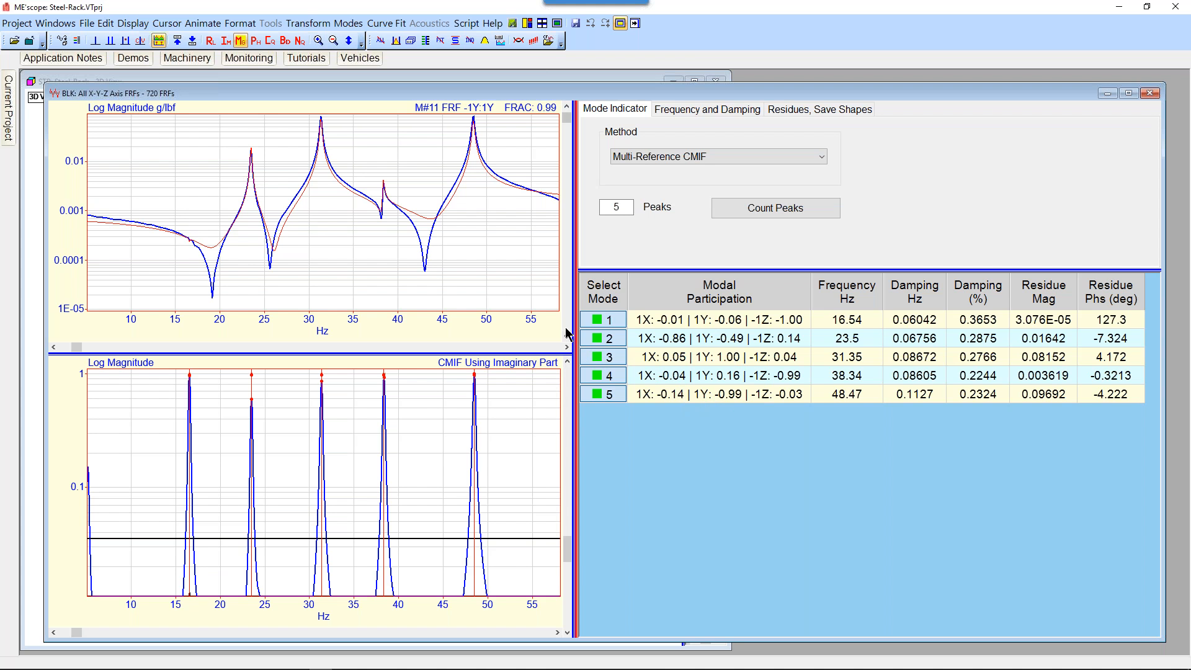
# Arrange the curve fitting window beside the Steel-Rack 3D view, keeping the modal participation and frequency columns in view.
pyautogui.moveTo(435, 95); pyautogui.dragTo(681, 104)
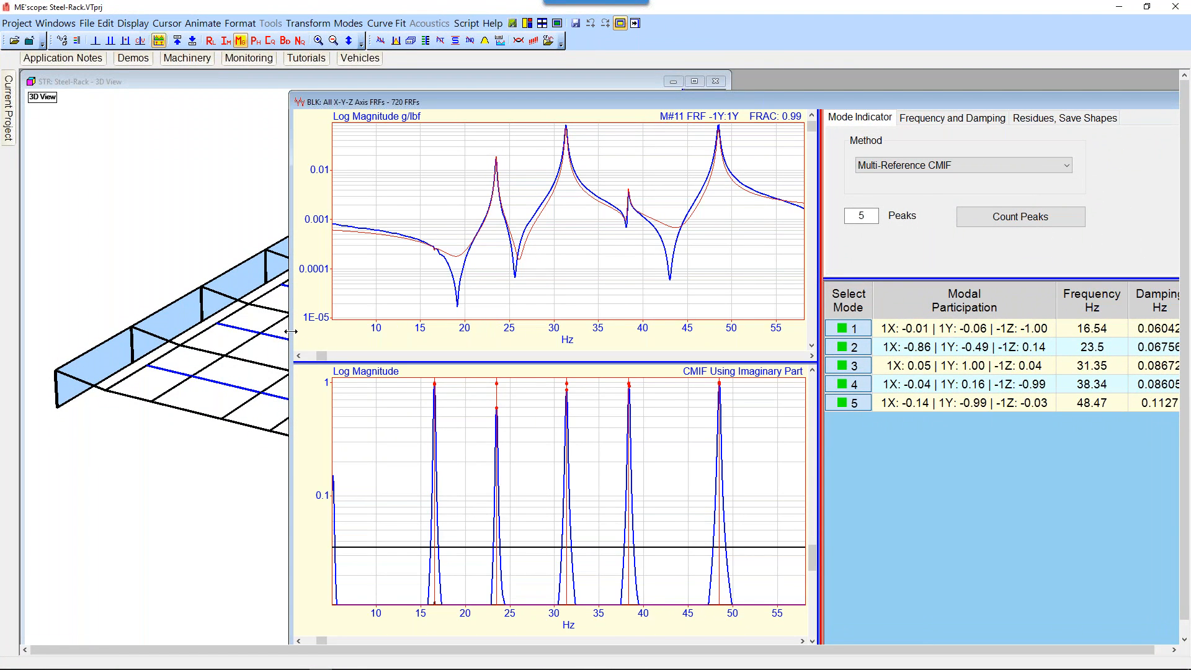
pyautogui.moveTo(292, 332); pyautogui.dragTo(685, 324)
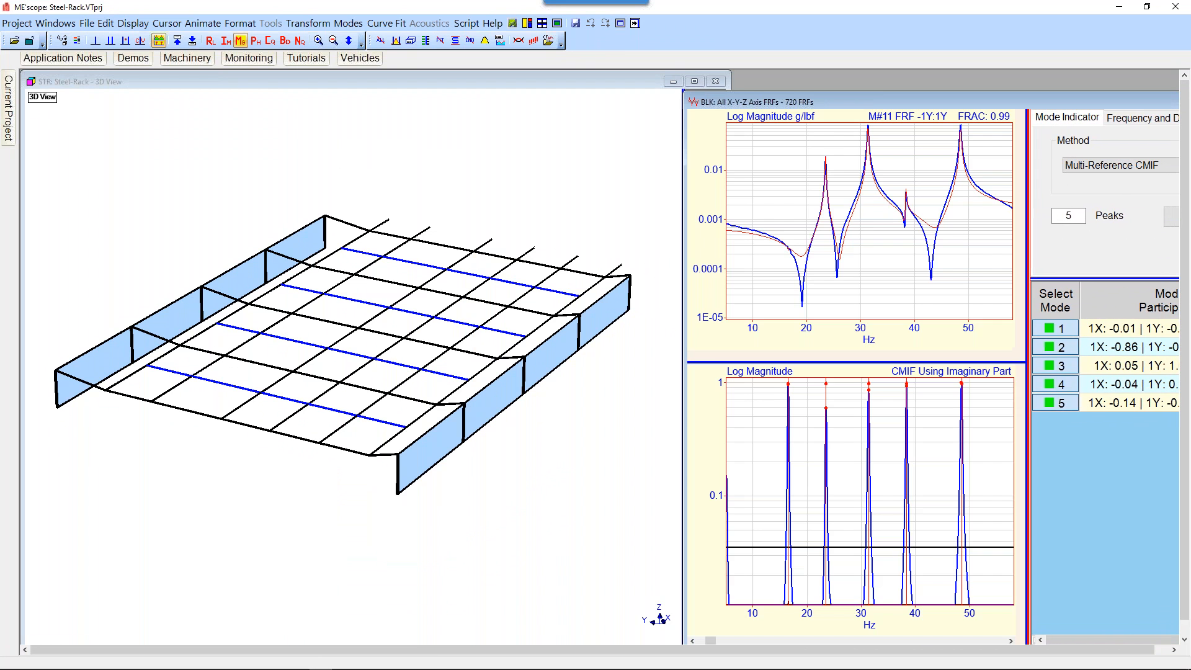
pyautogui.moveTo(1027, 245); pyautogui.dragTo(819, 235)
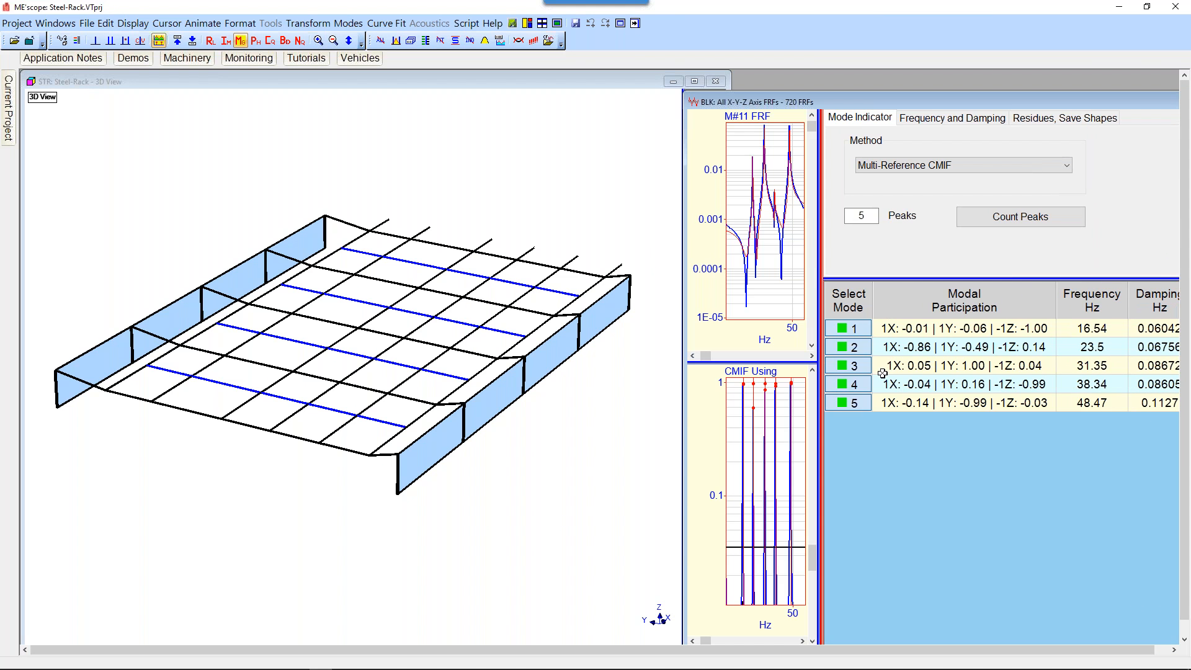
# Animate the 16.54 Hz fitted mode shape for reference DOF 1X, with the reference selection dialog moved clear of the structure.
pyautogui.click(518, 42)
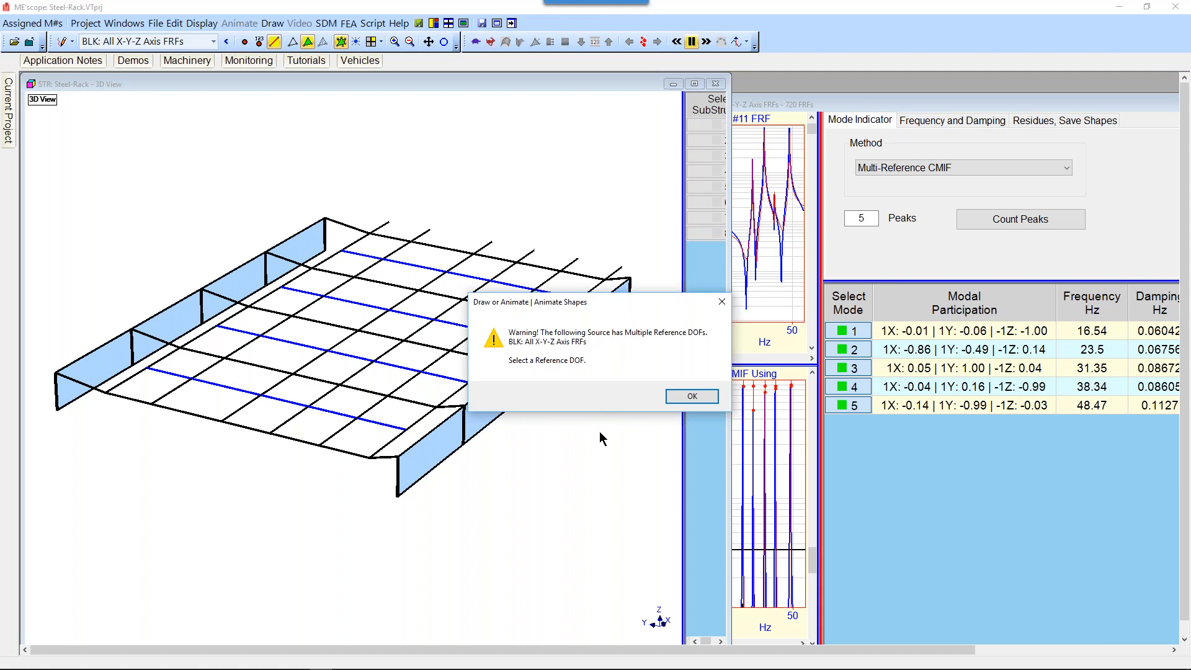
pyautogui.click(683, 399)
pyautogui.click(686, 397)
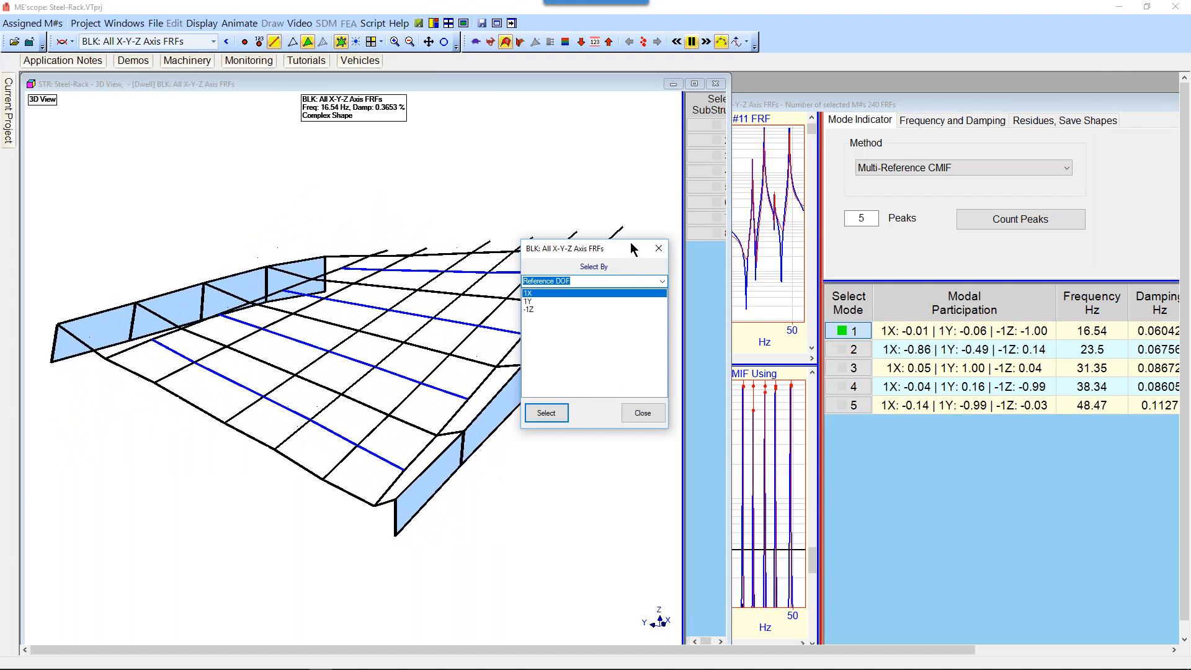
pyautogui.moveTo(654, 244); pyautogui.dragTo(745, 107)
pyautogui.click(590, 175)
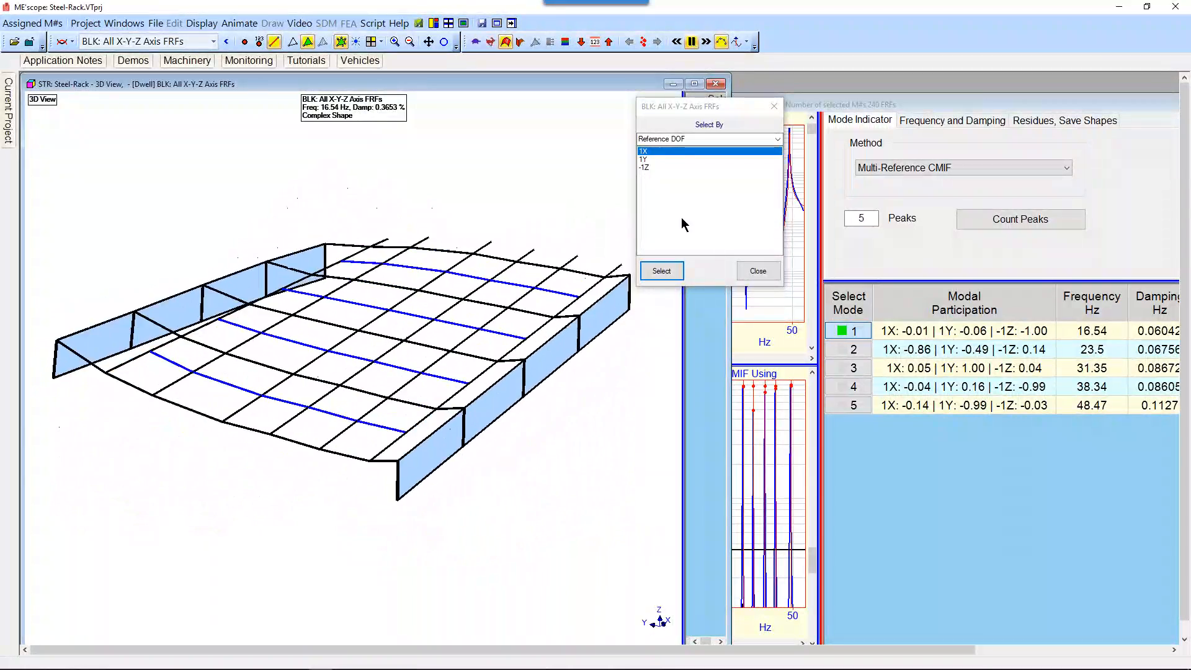
# Compare the 16.54 Hz mode shape for reference DOF -1Z with that for 1Y.
pyautogui.click(645, 168)
pyautogui.click(669, 271)
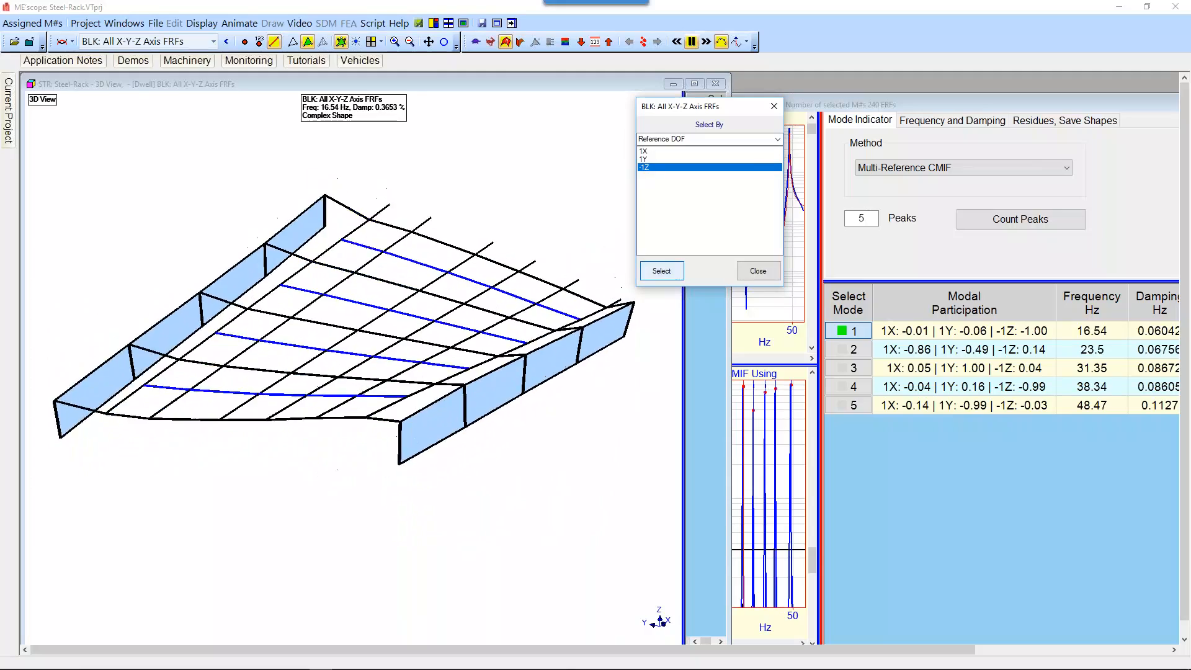
pyautogui.click(651, 160)
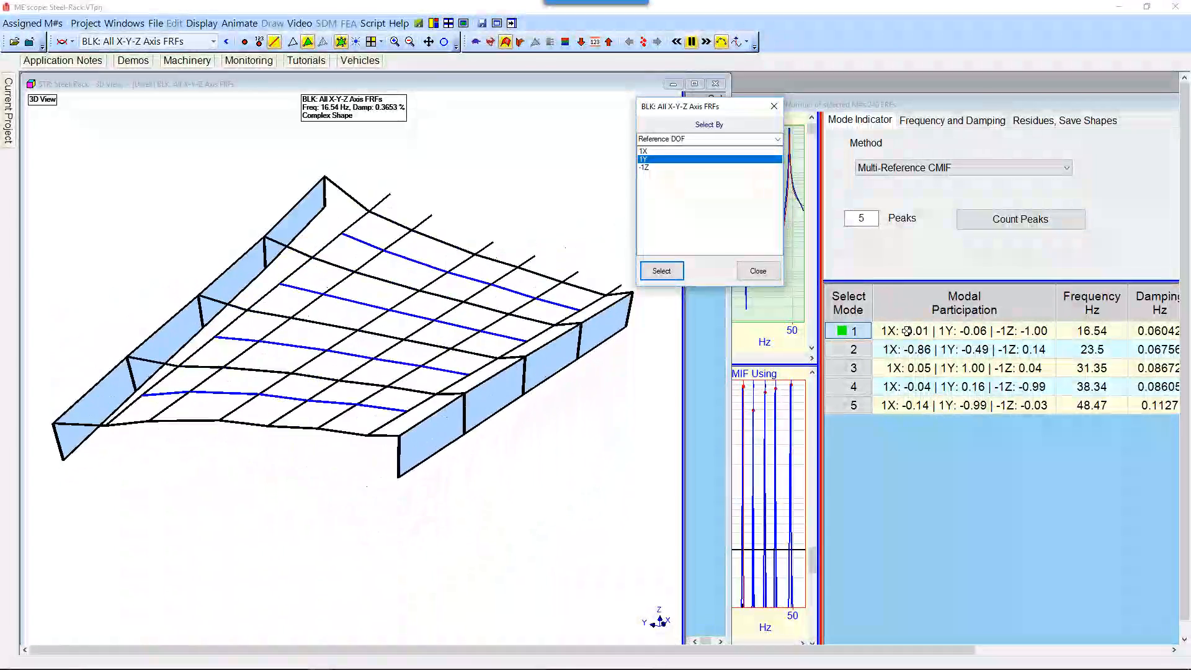
pyautogui.click(621, 297)
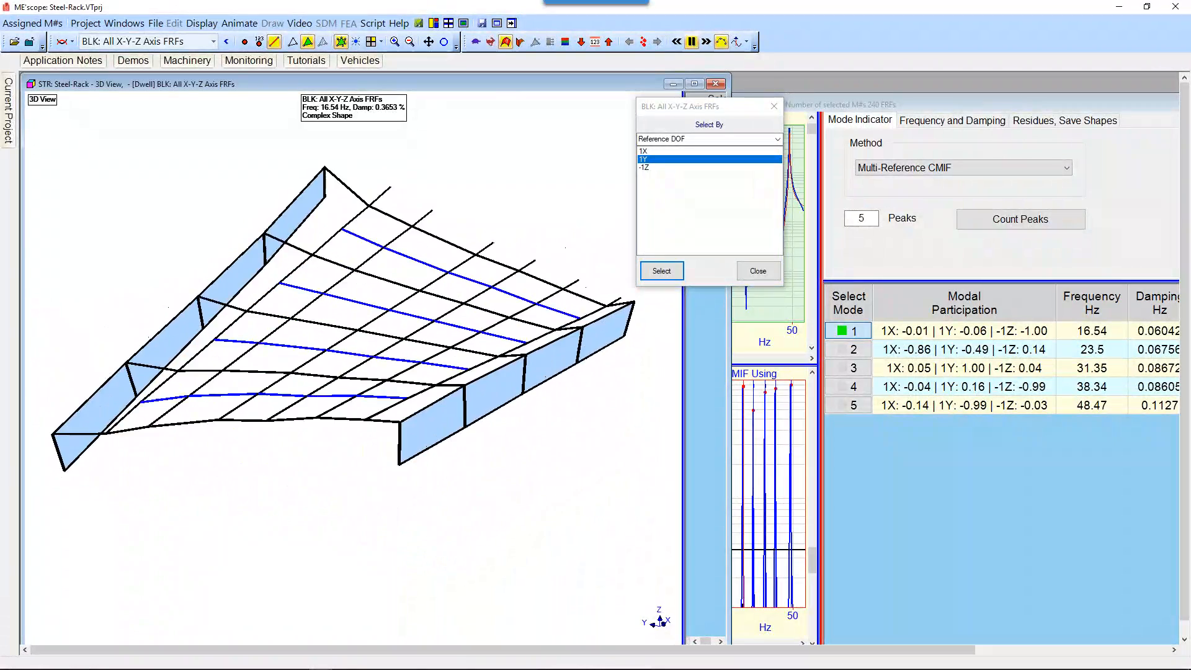
# Animate mode 2 at 23.5 Hz and compare its shape for reference DOF 1Y with -1Z.
pyautogui.click(855, 349)
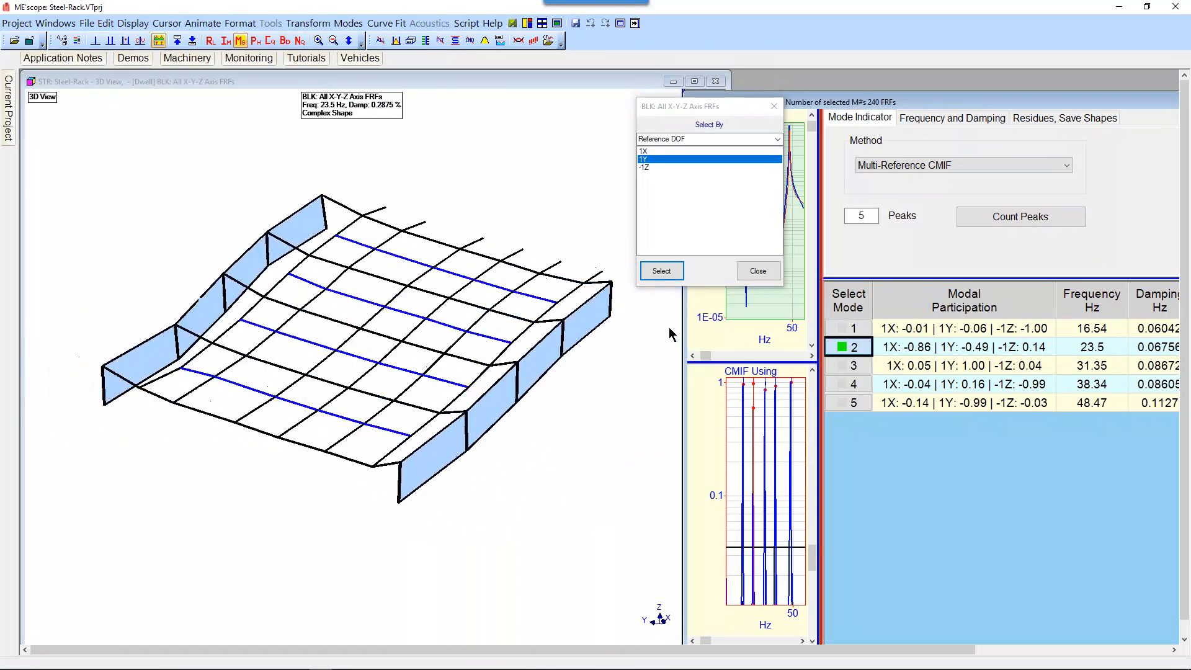
pyautogui.click(426, 235)
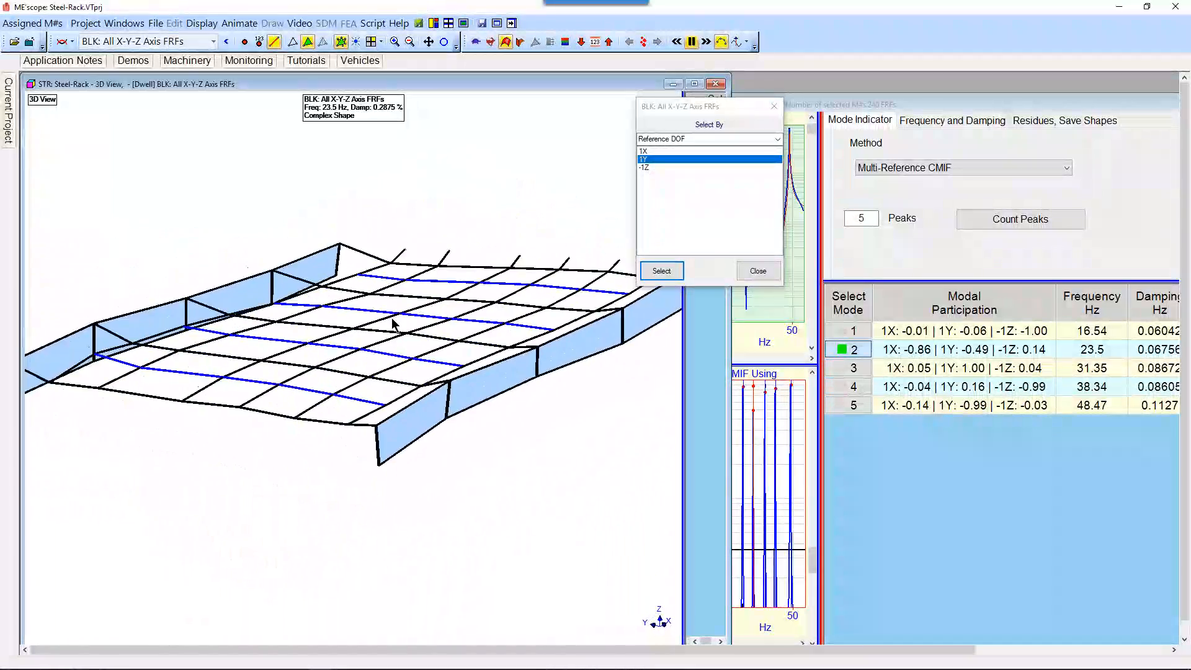
pyautogui.click(643, 168)
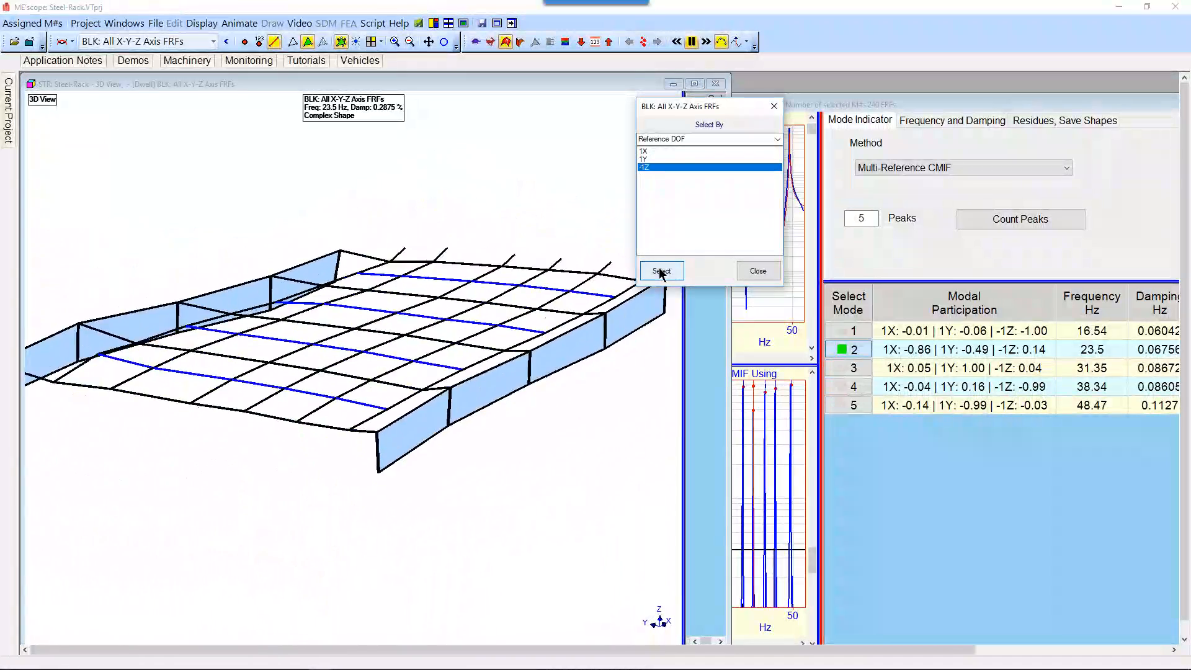
# Animate the 23.5 Hz mode shape for reference DOF 1X.
pyautogui.click(645, 151)
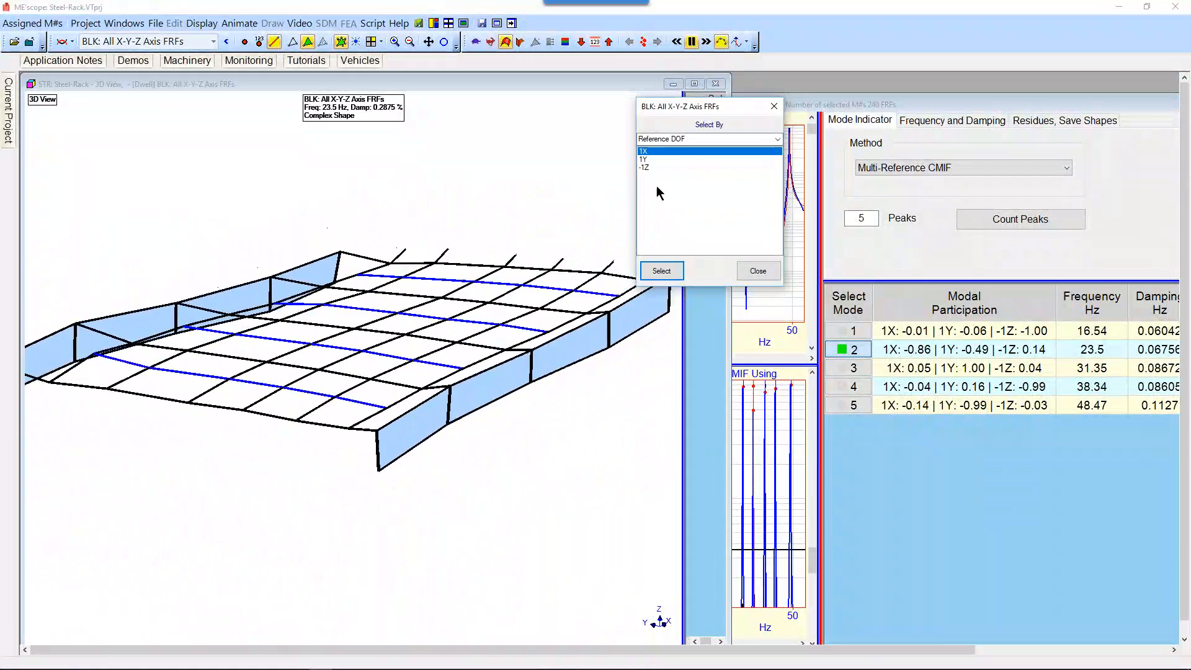
pyautogui.click(674, 273)
pyautogui.click(497, 317)
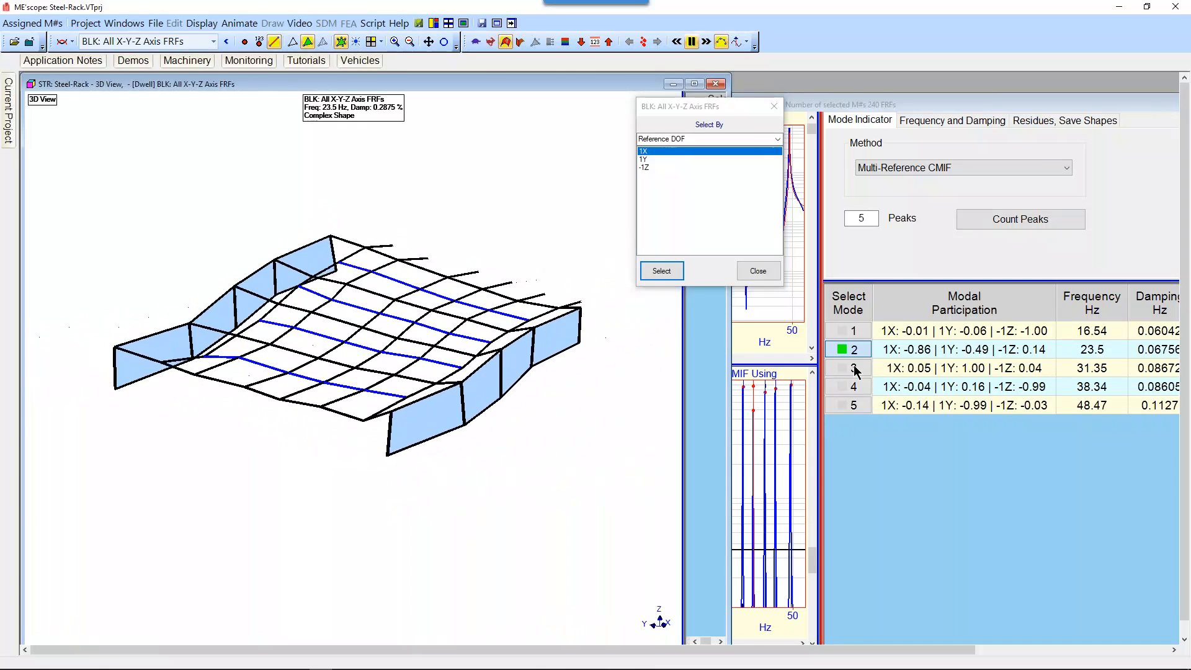
# Animate mode 3 at 31.35 Hz and compare its shape for reference DOFs 1X, 1Y and -1Z.
pyautogui.click(886, 367)
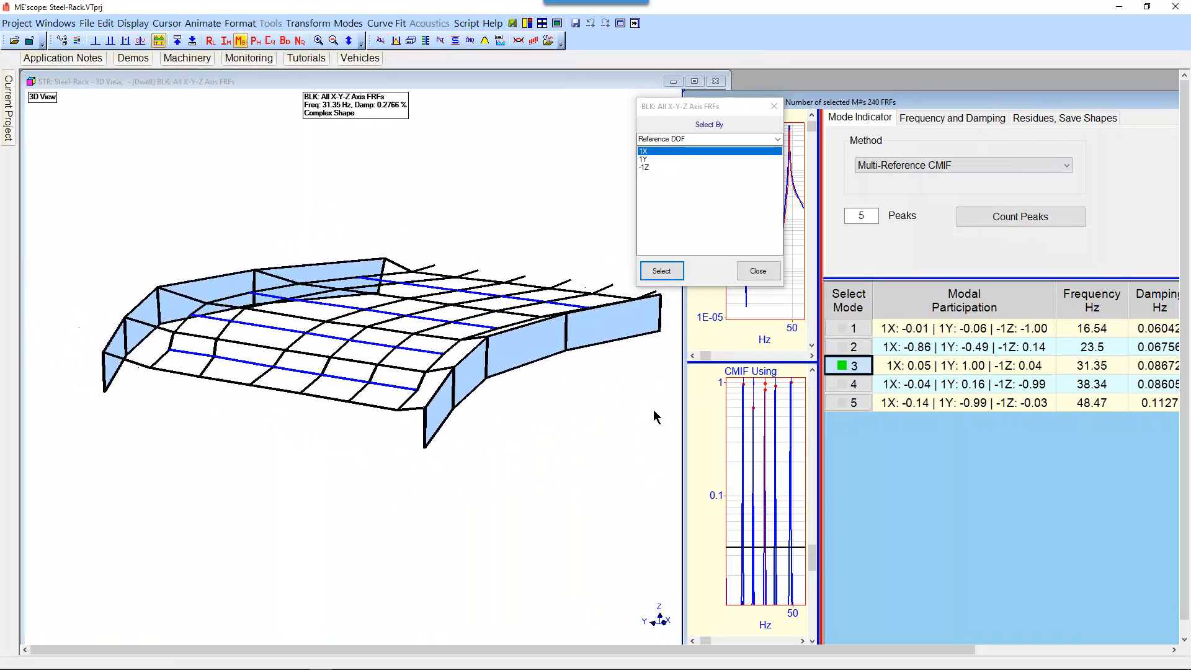
pyautogui.click(602, 421)
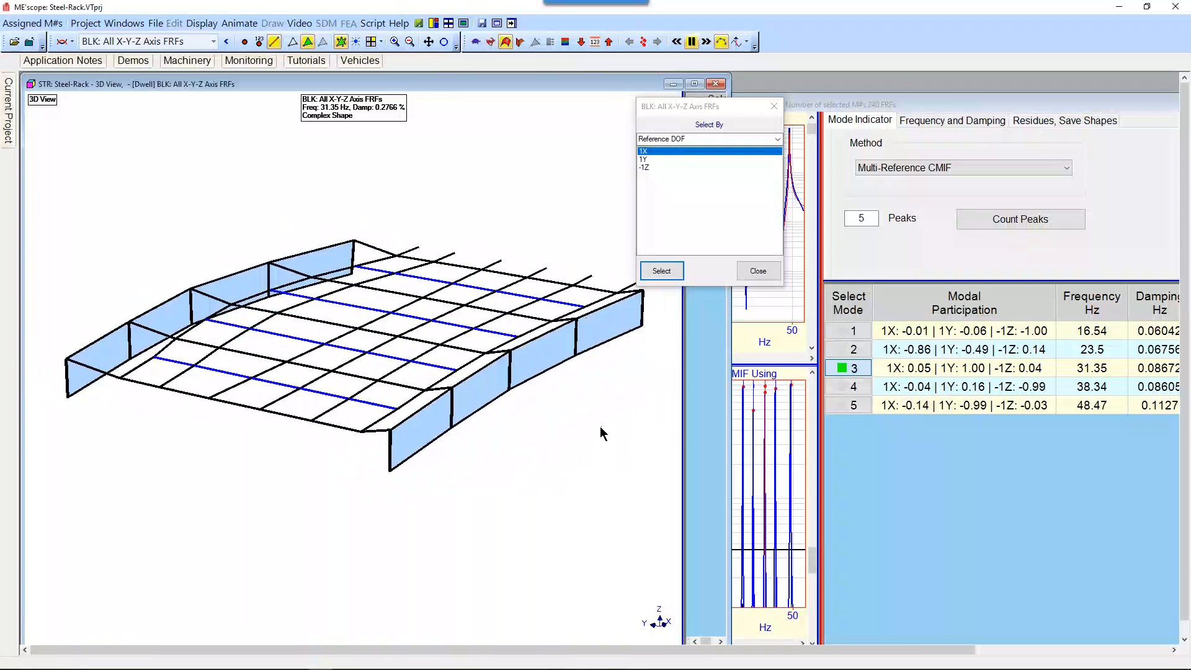
pyautogui.click(643, 159)
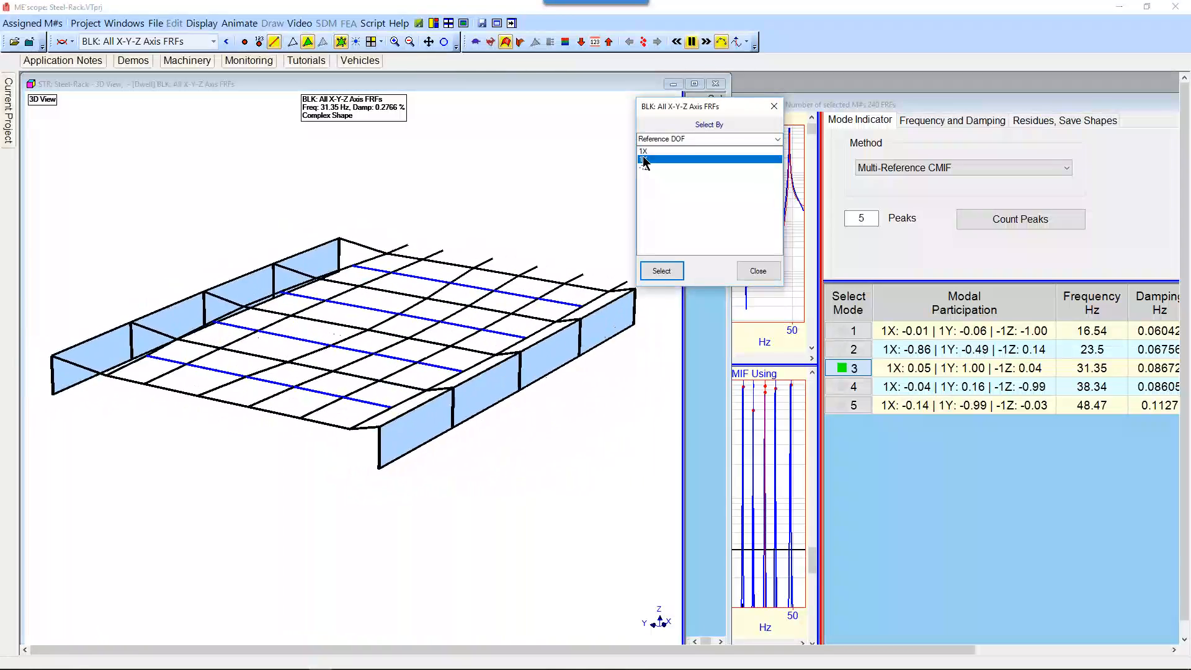
pyautogui.click(662, 271)
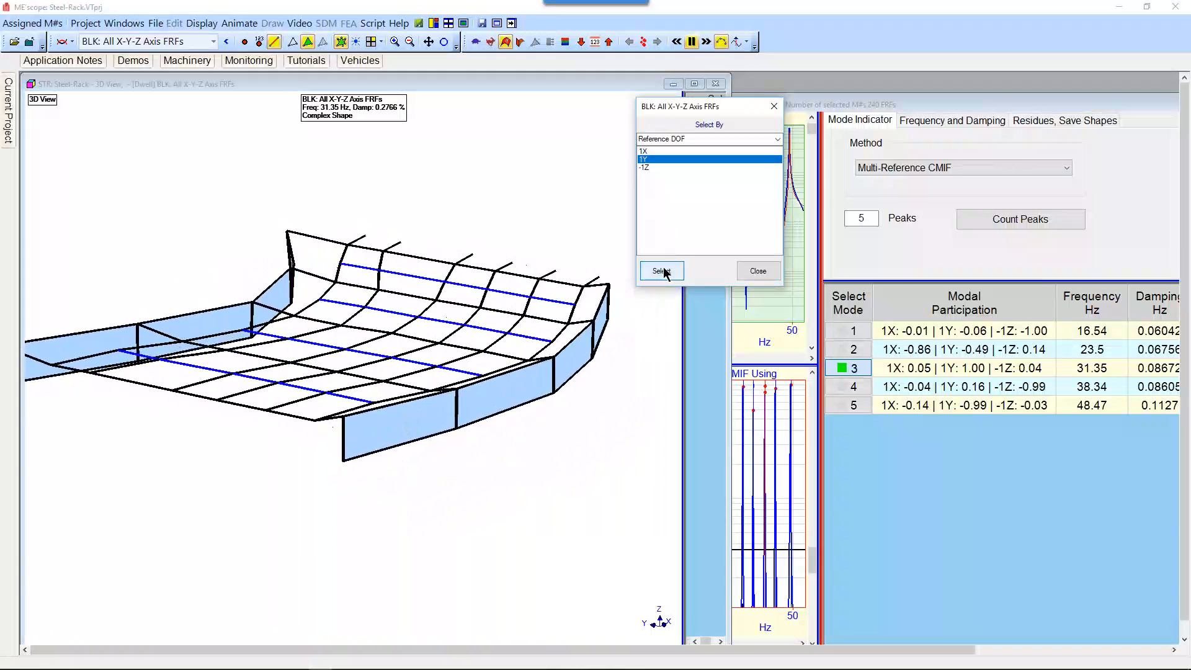
pyautogui.click(645, 167)
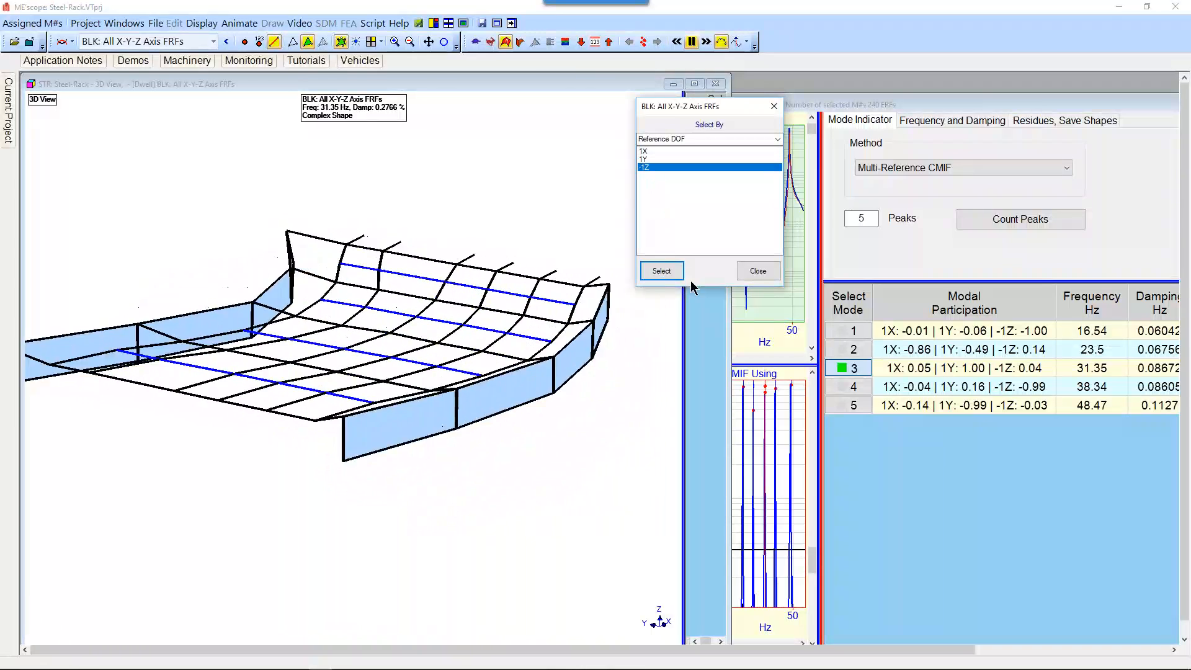
pyautogui.click(665, 271)
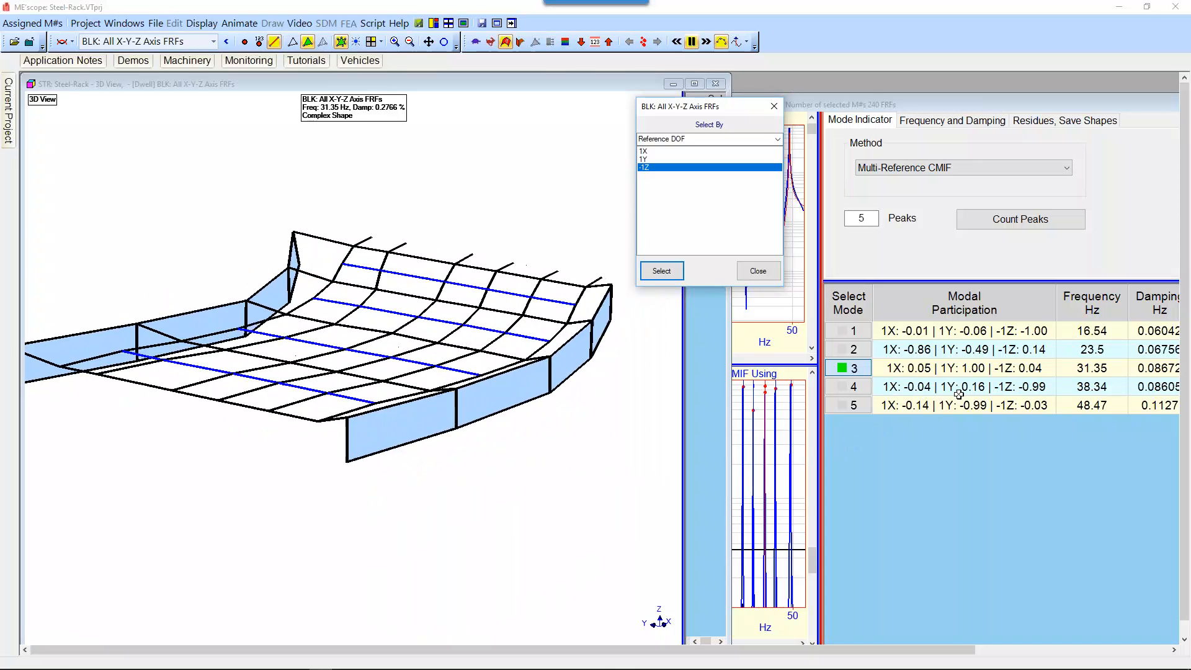
# Compare the 38.34 Hz mode shape for reference DOFs -1Z, 1Y and 1X, and animate the 48.47 Hz shape for 1X.
pyautogui.click(862, 390)
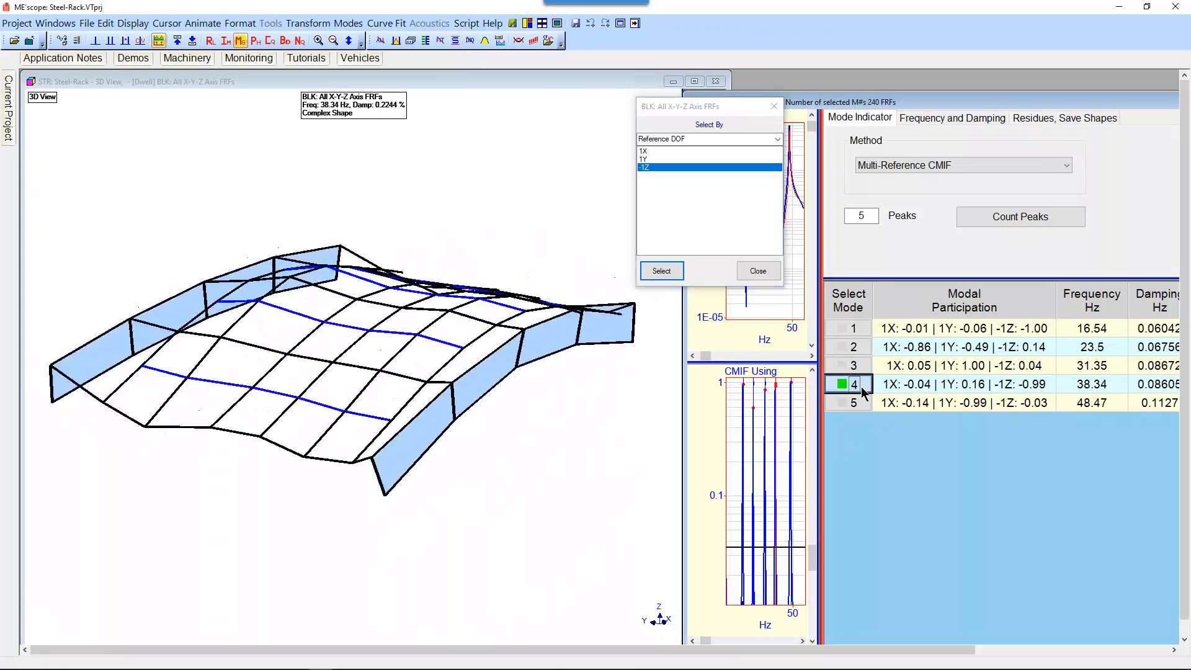
pyautogui.click(646, 159)
pyautogui.click(662, 276)
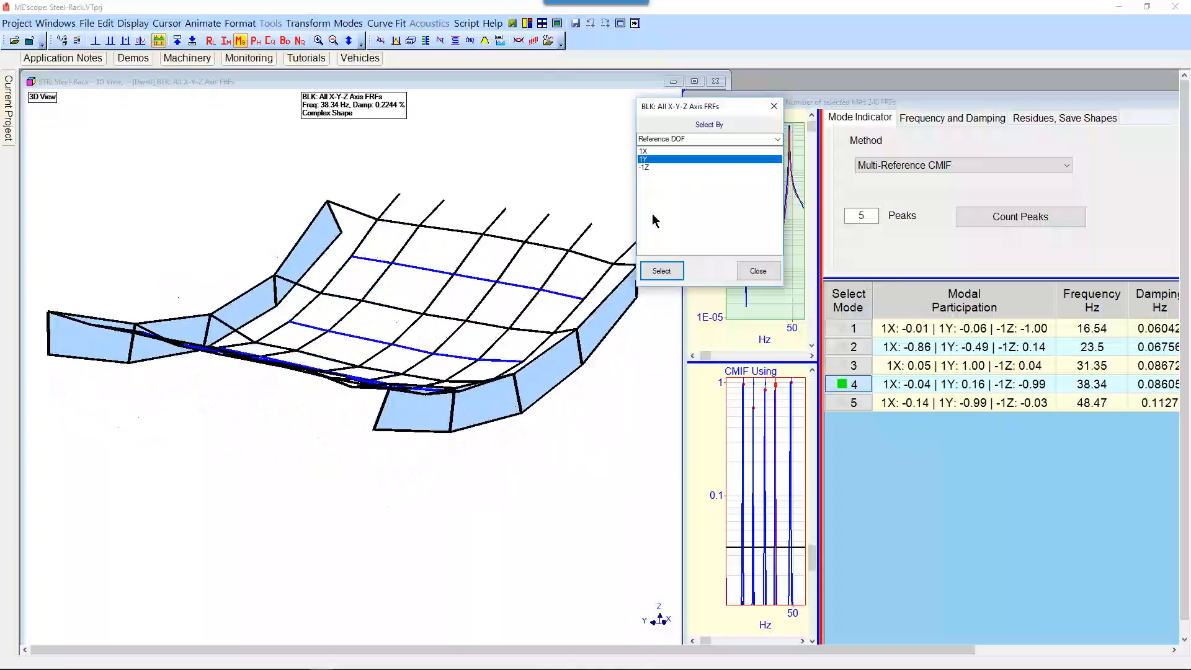
pyautogui.click(645, 151)
pyautogui.click(662, 271)
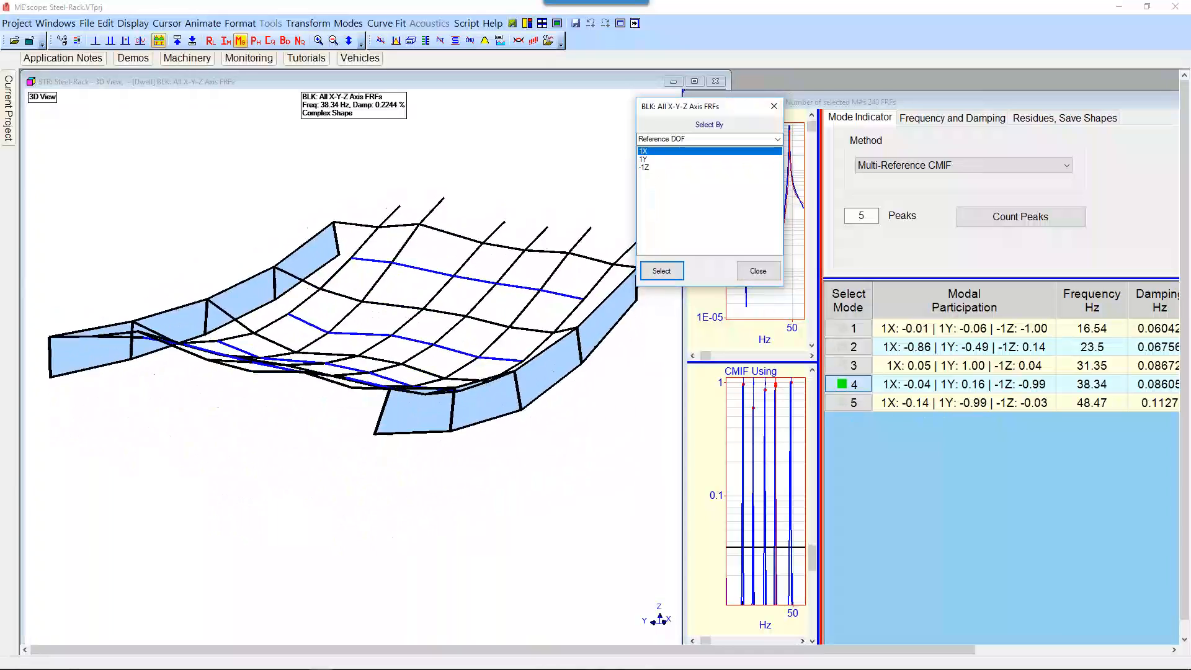
pyautogui.click(853, 404)
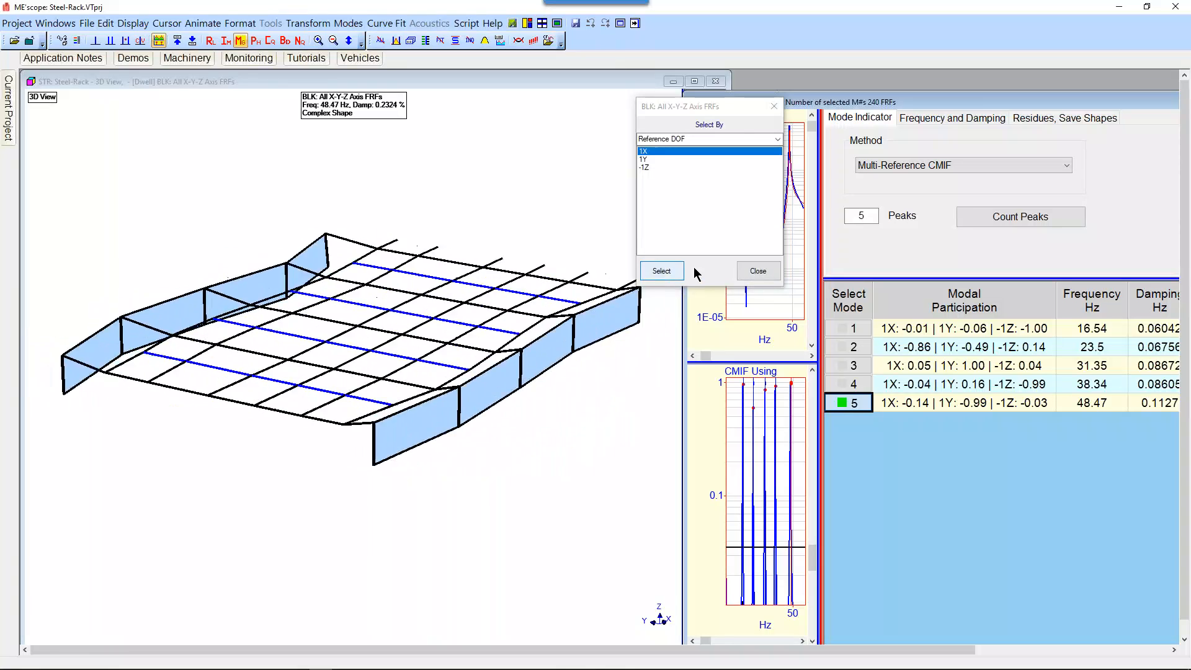
# End the shape animation and center the FRF data block window, with its plots widened to the full frequency range.
pyautogui.click(764, 275)
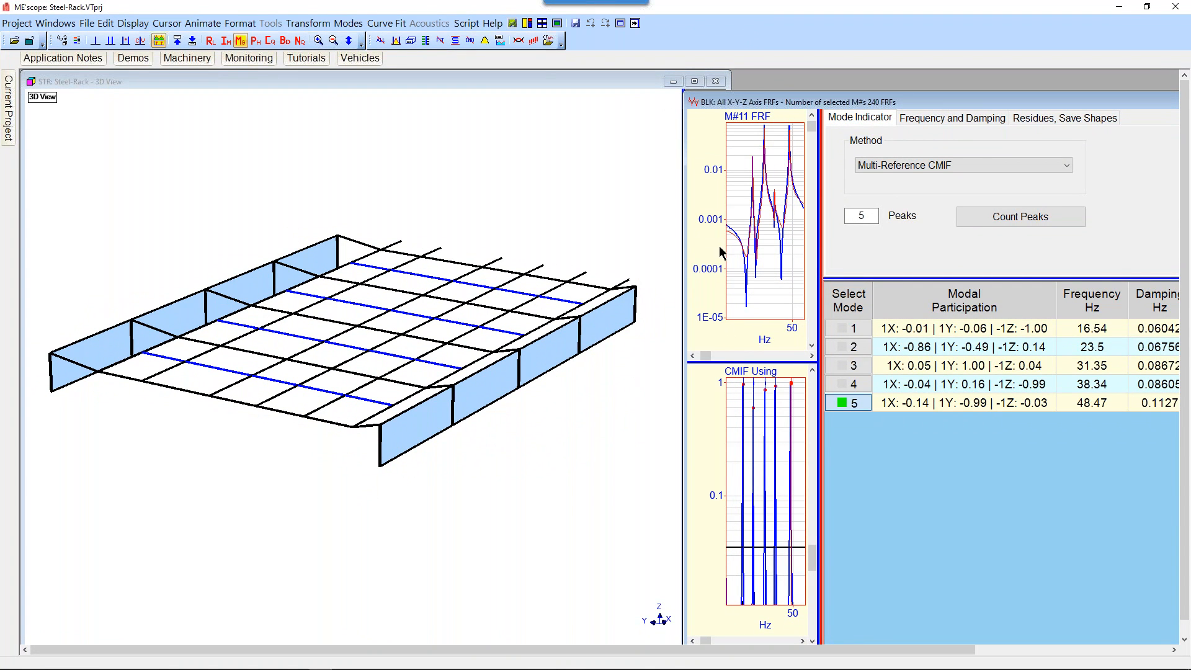
pyautogui.rightClick(742, 155)
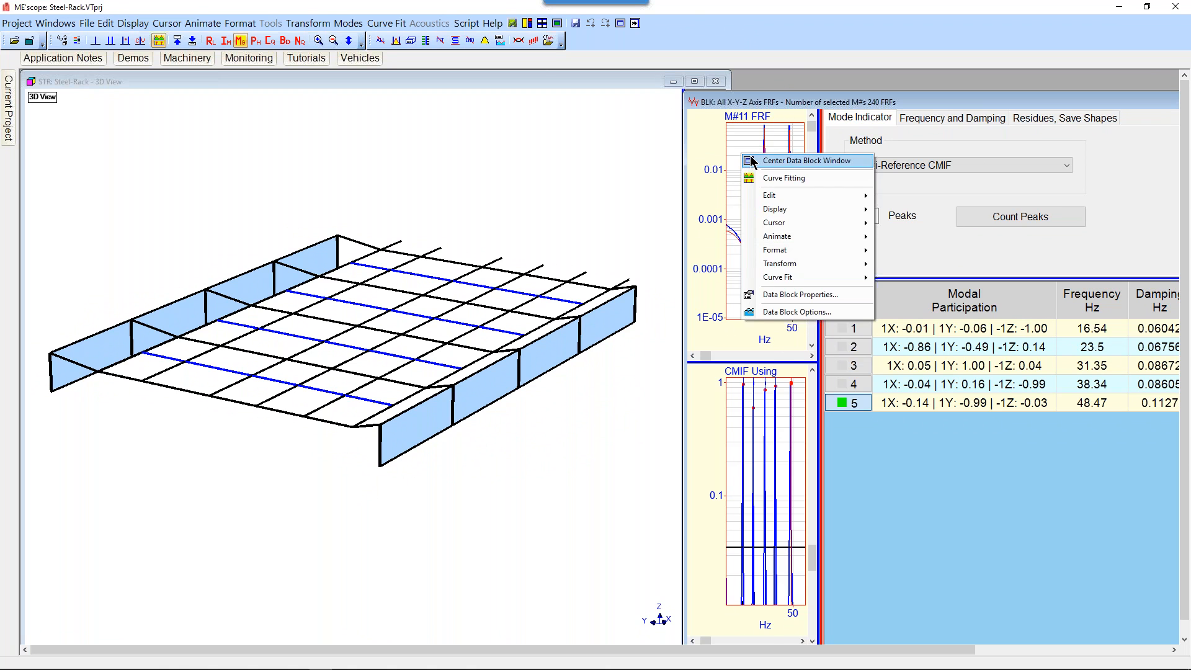
pyautogui.click(755, 161)
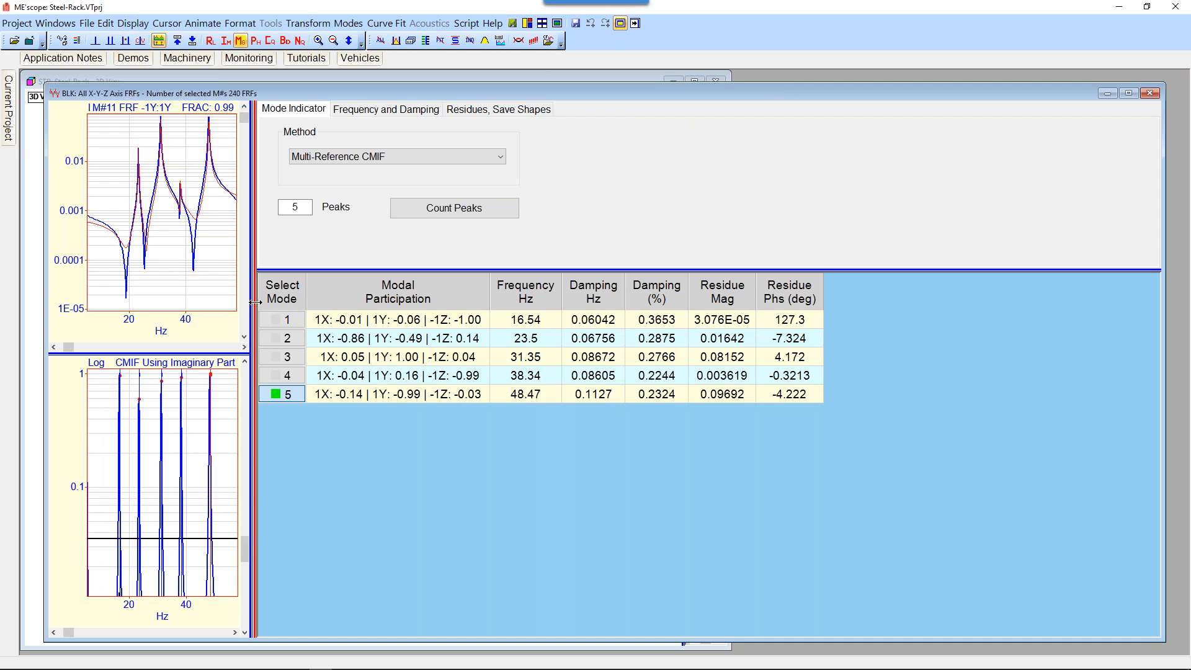
pyautogui.moveTo(251, 302); pyautogui.dragTo(779, 289)
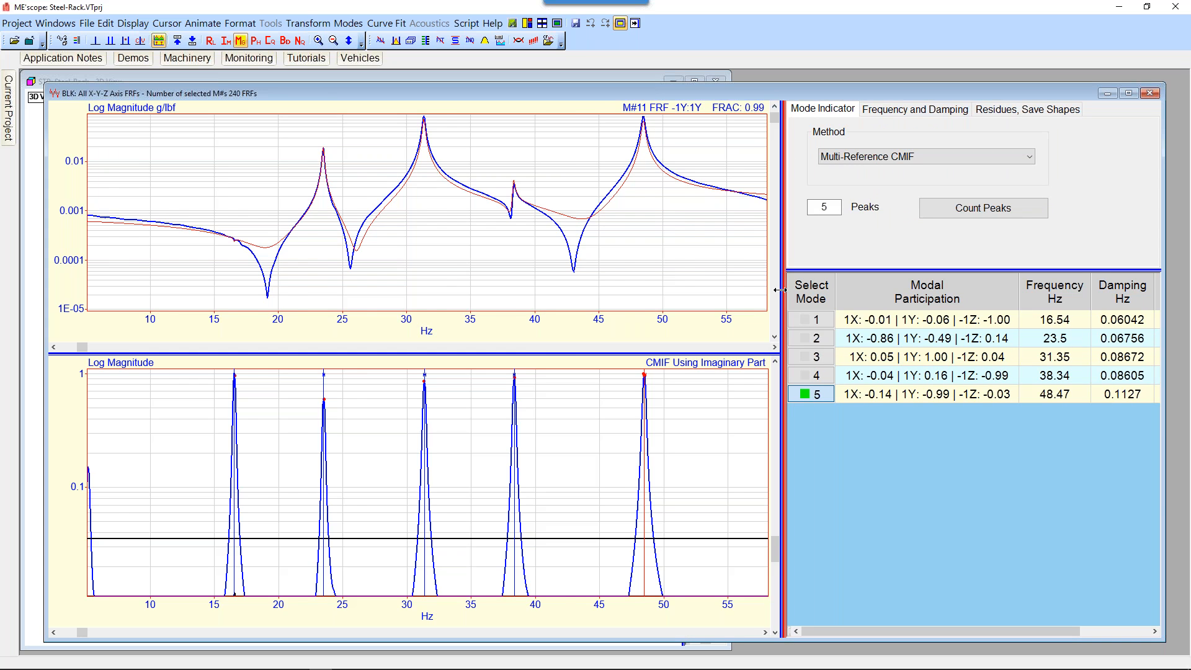
pyautogui.scroll(-1, 556, 341)
pyautogui.scroll(-5, 556, 341)
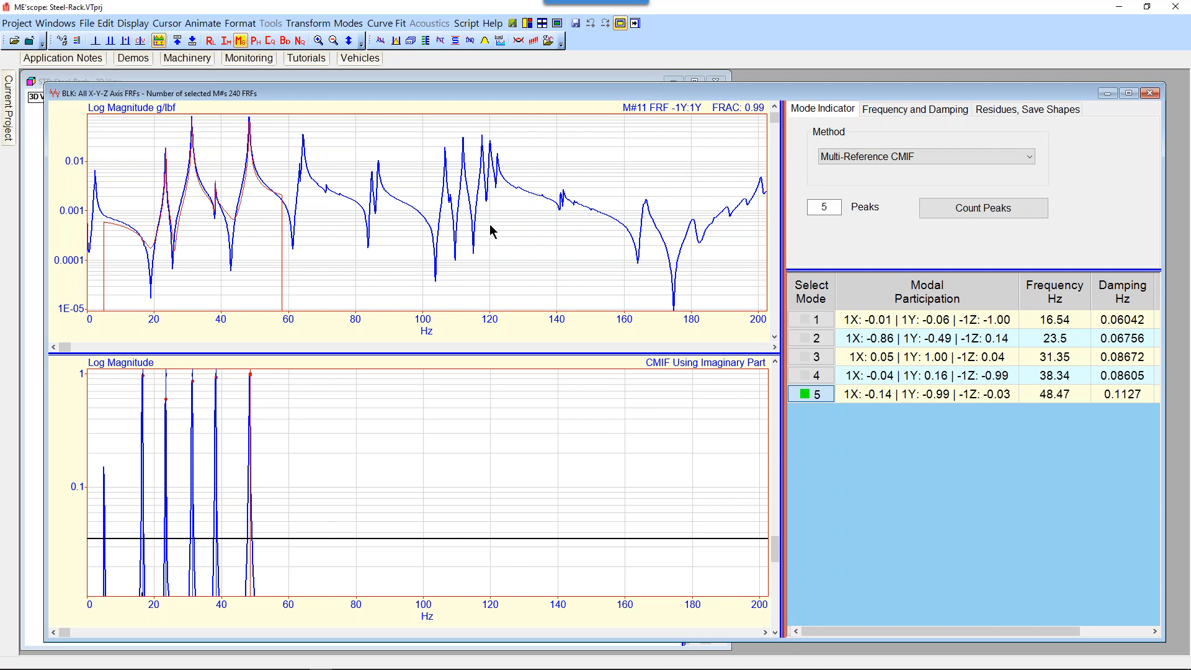
# Count the Multi-Reference CMIF peaks over all FRFs, with every M# un-selected.
pyautogui.click(986, 206)
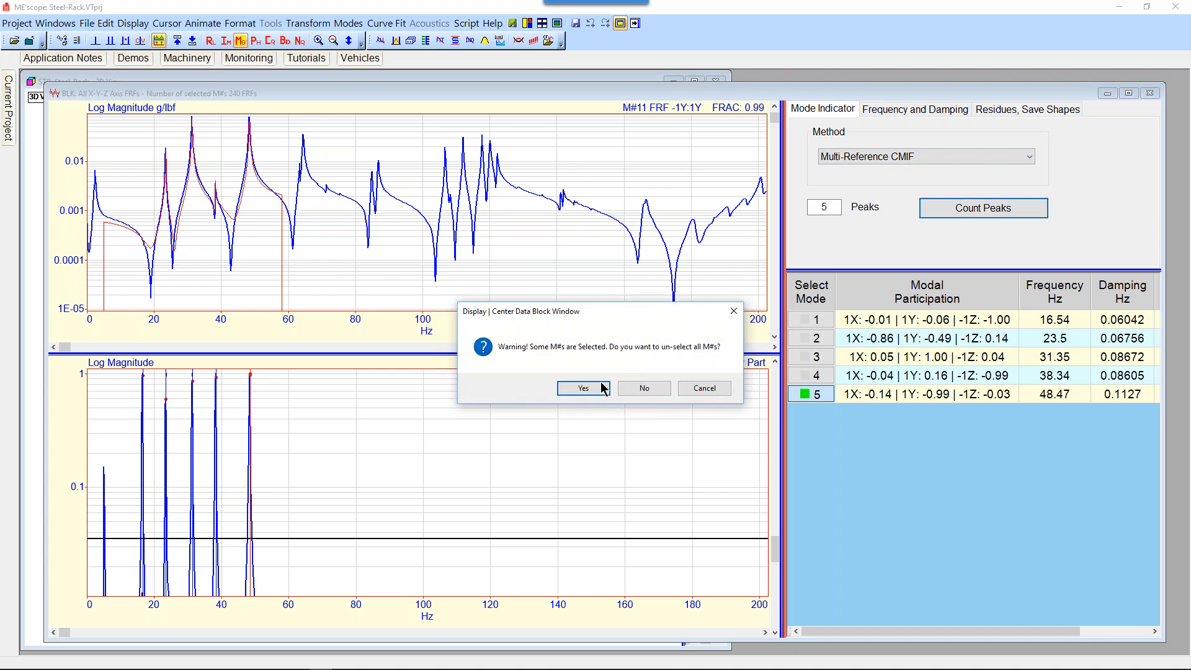
pyautogui.click(600, 389)
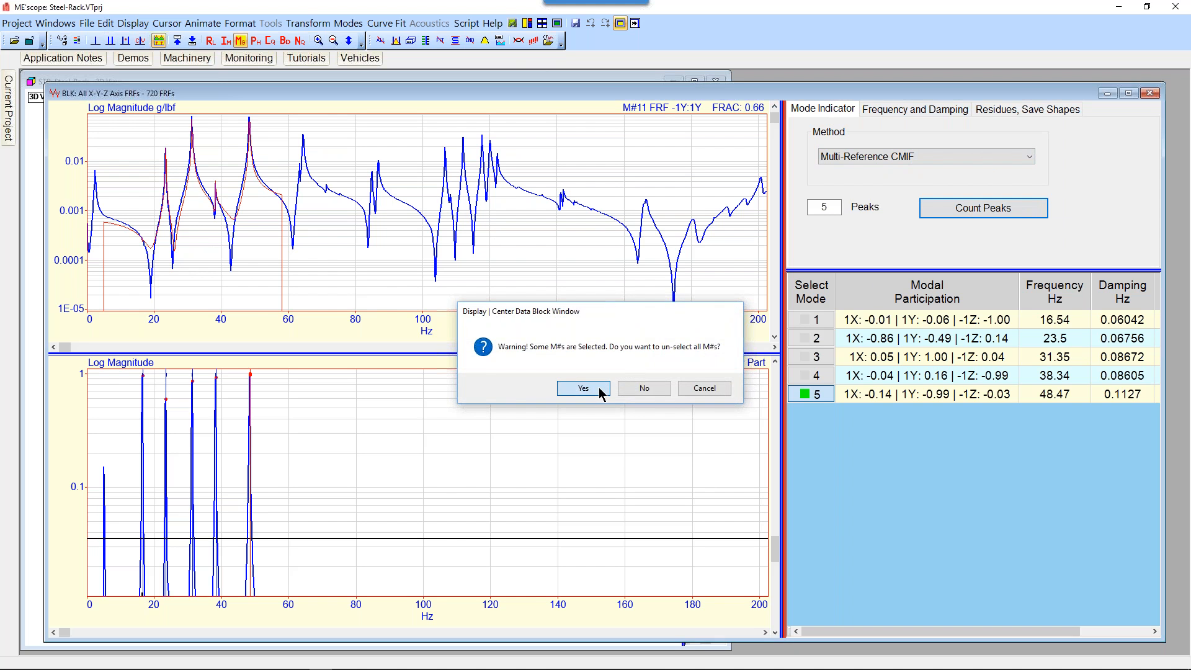
pyautogui.click(552, 397)
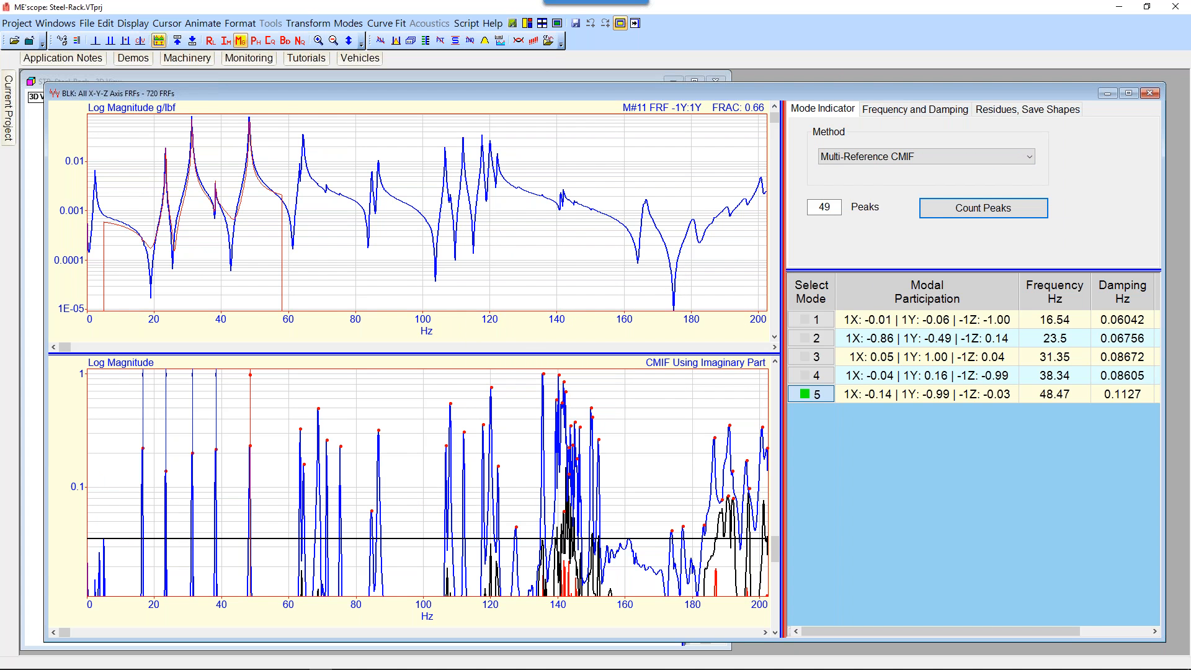
# Set the band cursor from 56.17 to 92.81 Hz and zoom the FRF and CMIF plots to that band.
pyautogui.click(109, 42)
pyautogui.moveTo(153, 170); pyautogui.dragTo(350, 184)
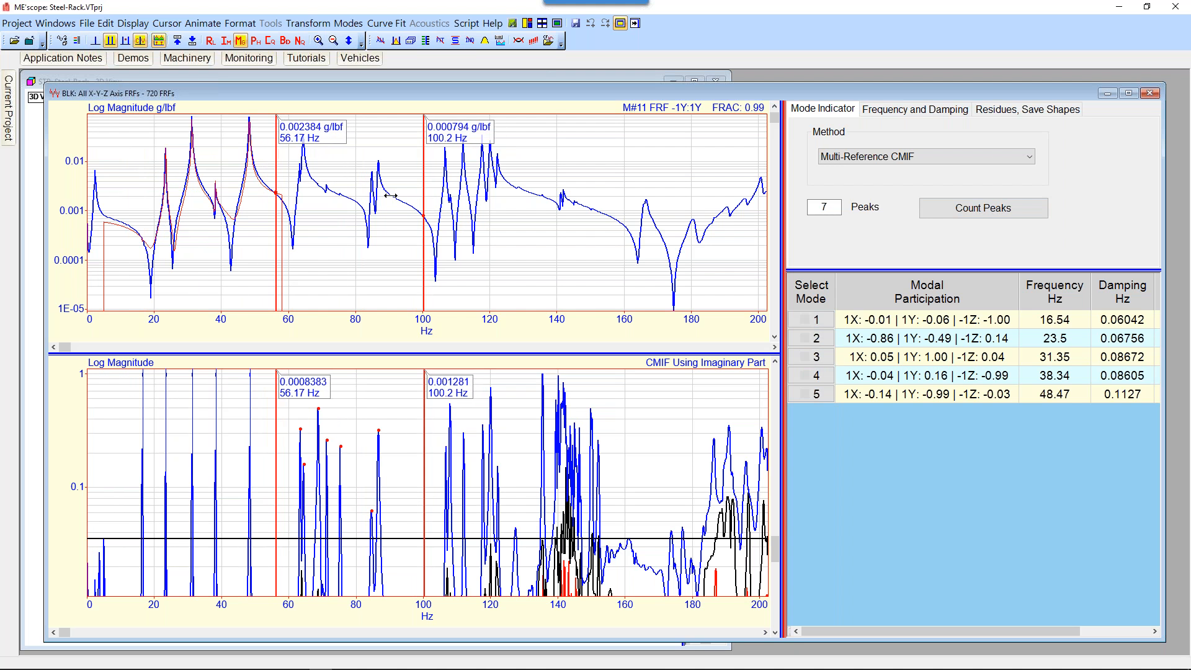
pyautogui.moveTo(425, 287); pyautogui.dragTo(400, 297)
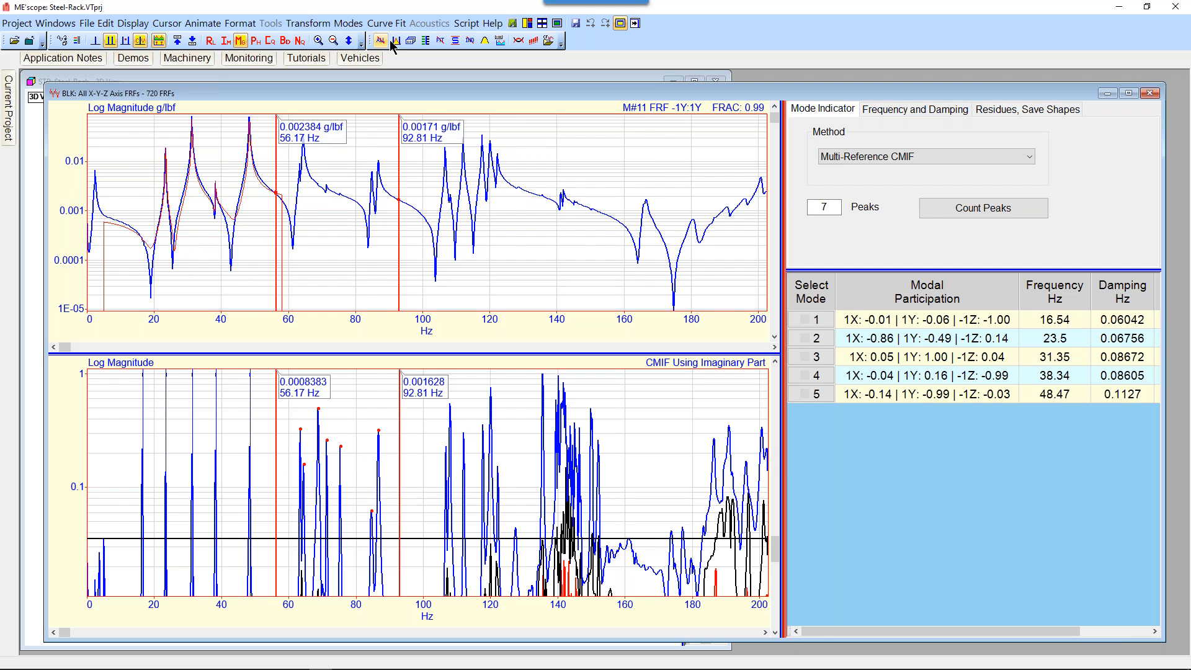
pyautogui.click(318, 41)
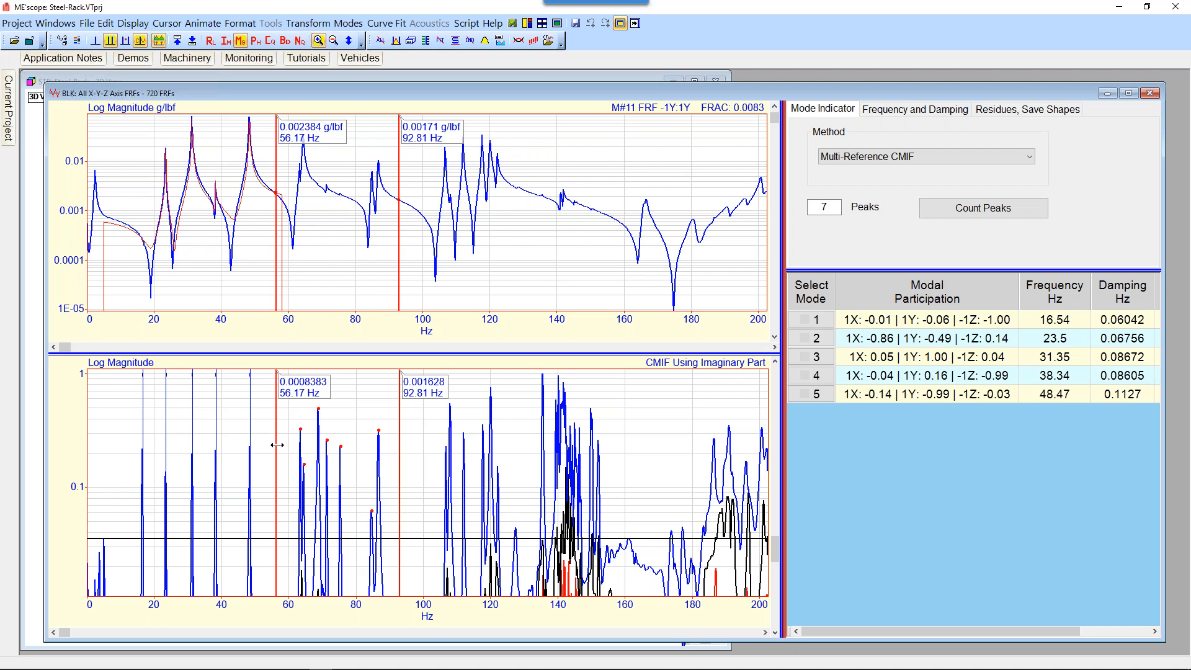
pyautogui.moveTo(277, 449); pyautogui.dragTo(414, 454)
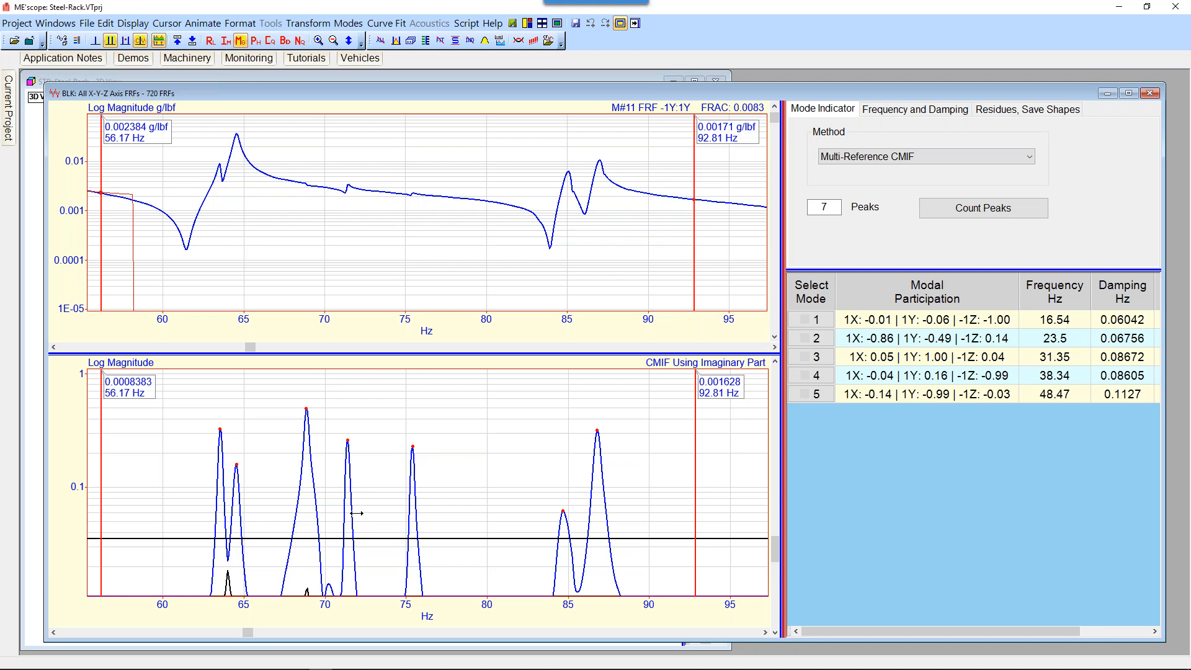
# Curve fit the modes in the cursor band with the Multi-Reference Polynomial method, and check the fit across the FRFs.
pyautogui.click(395, 40)
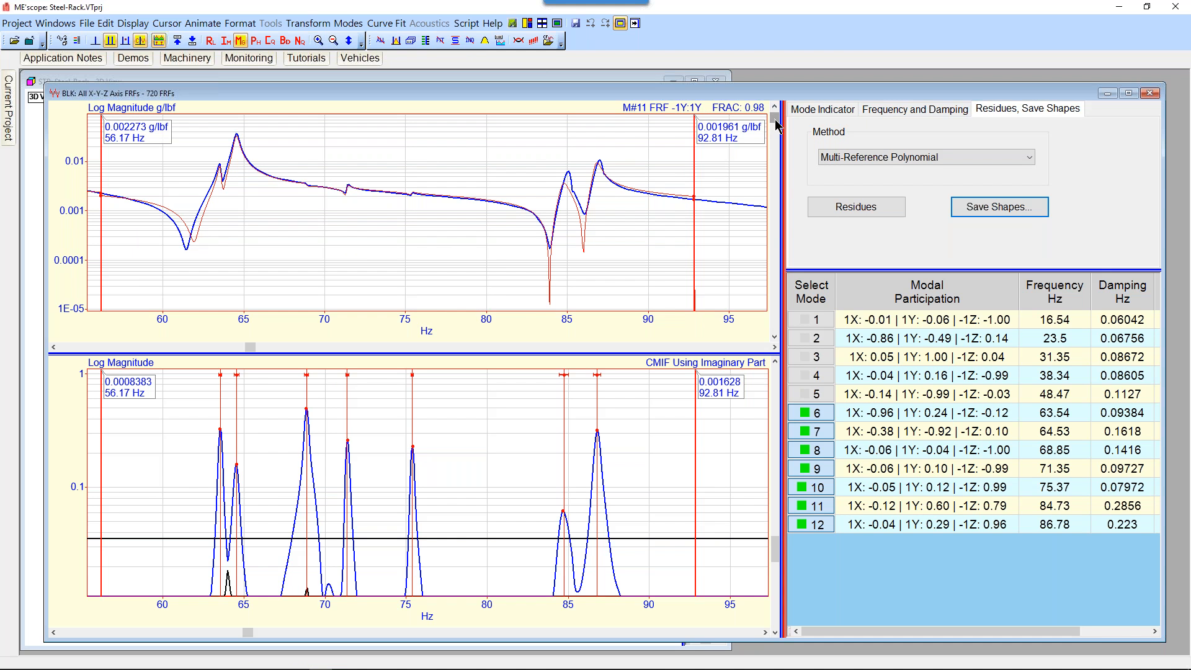
pyautogui.moveTo(776, 124); pyautogui.dragTo(789, 335)
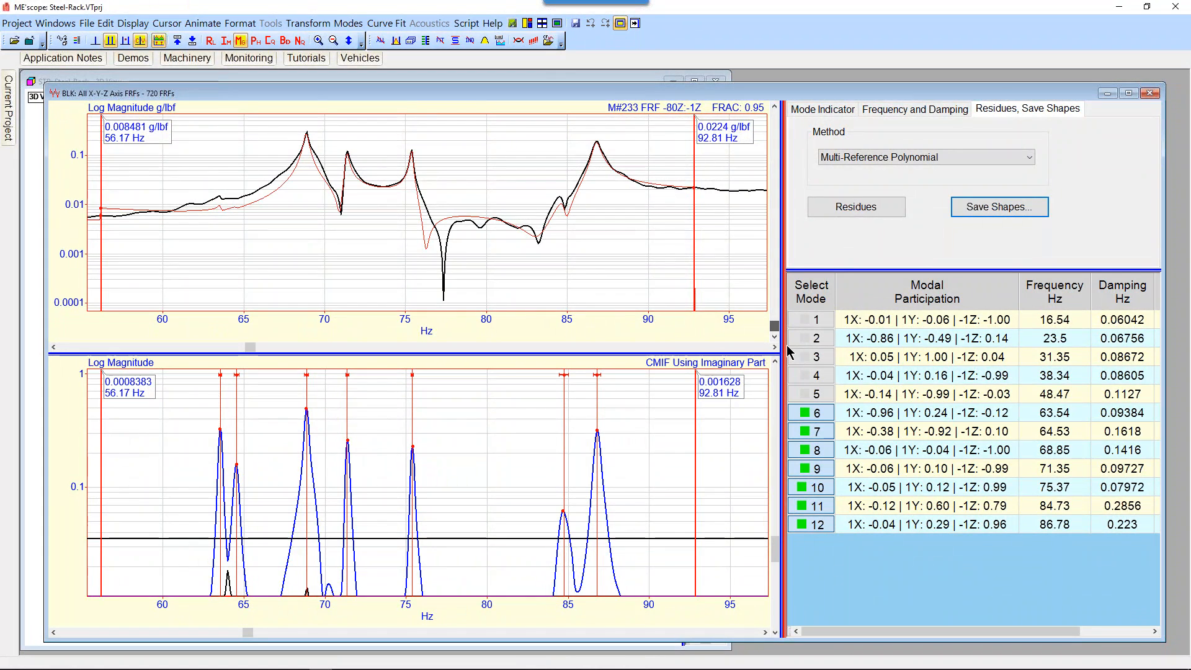
pyautogui.moveTo(775, 327); pyautogui.dragTo(775, 337)
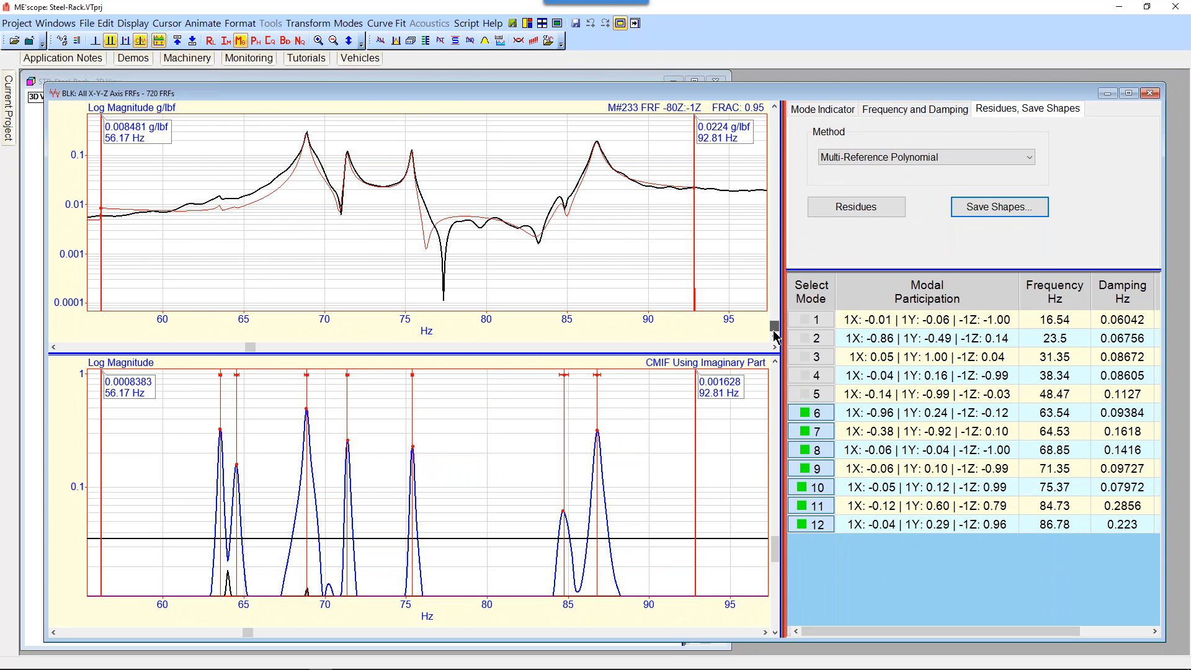
pyautogui.moveTo(775, 334); pyautogui.dragTo(774, 120)
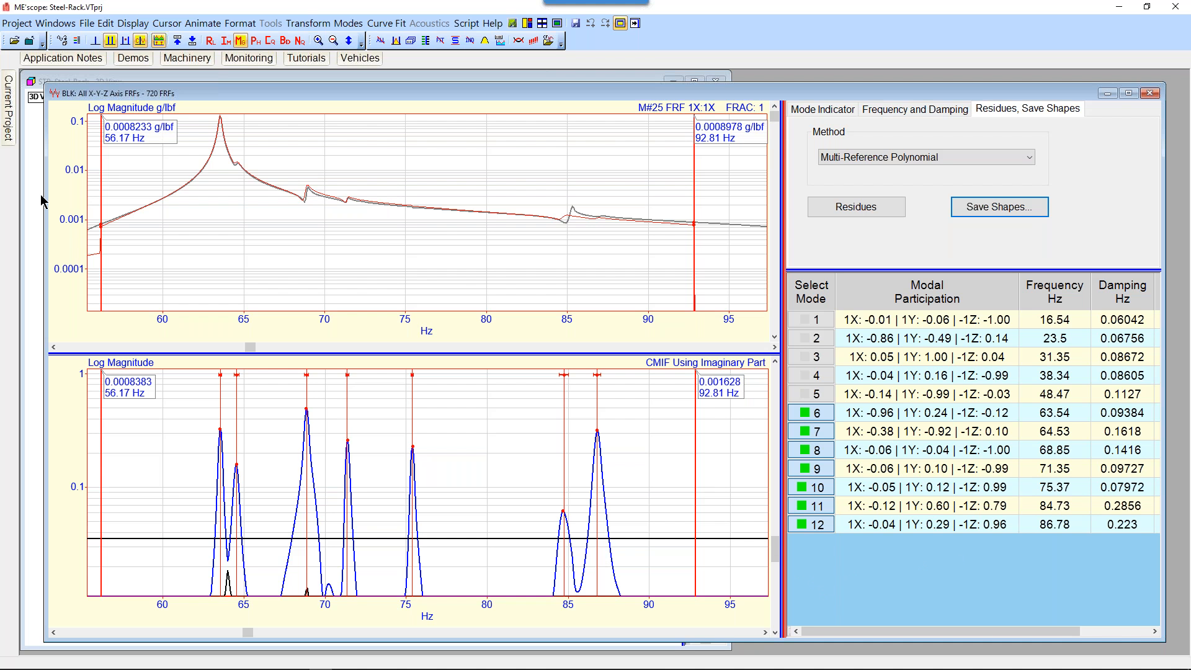
# Uncover the Steel-Rack 3D view and animate the 63.54 Hz fitted mode shape for reference DOF 1X.
pyautogui.moveTo(46, 194); pyautogui.dragTo(668, 201)
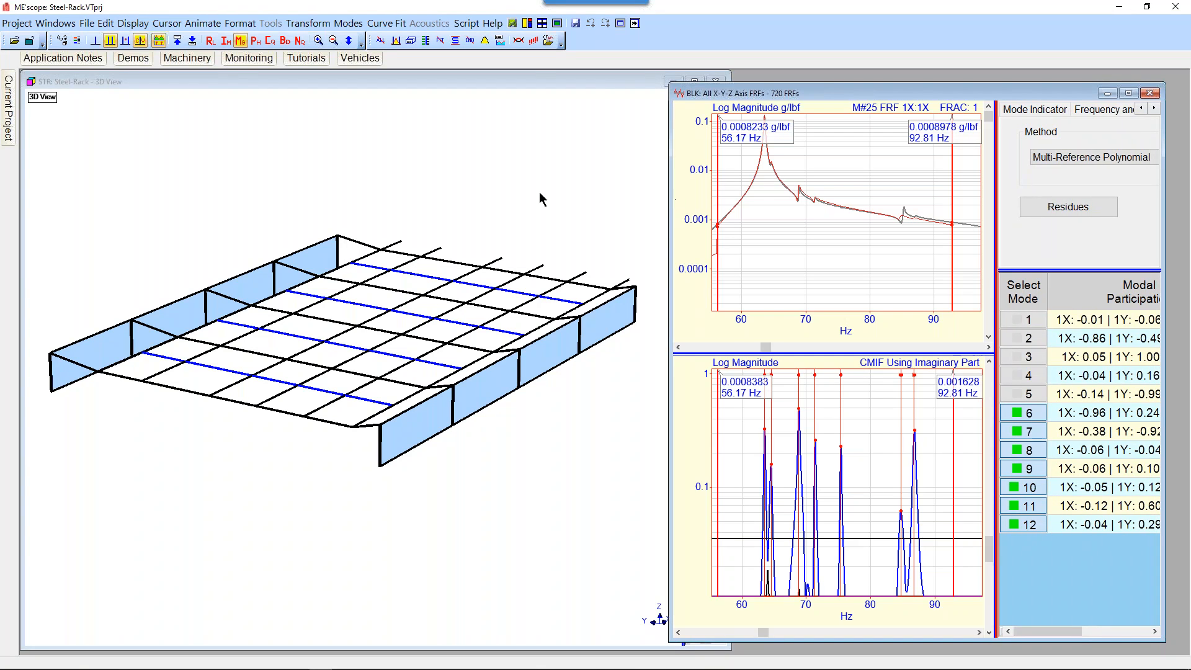
pyautogui.rightClick(443, 185)
pyautogui.moveTo(469, 236)
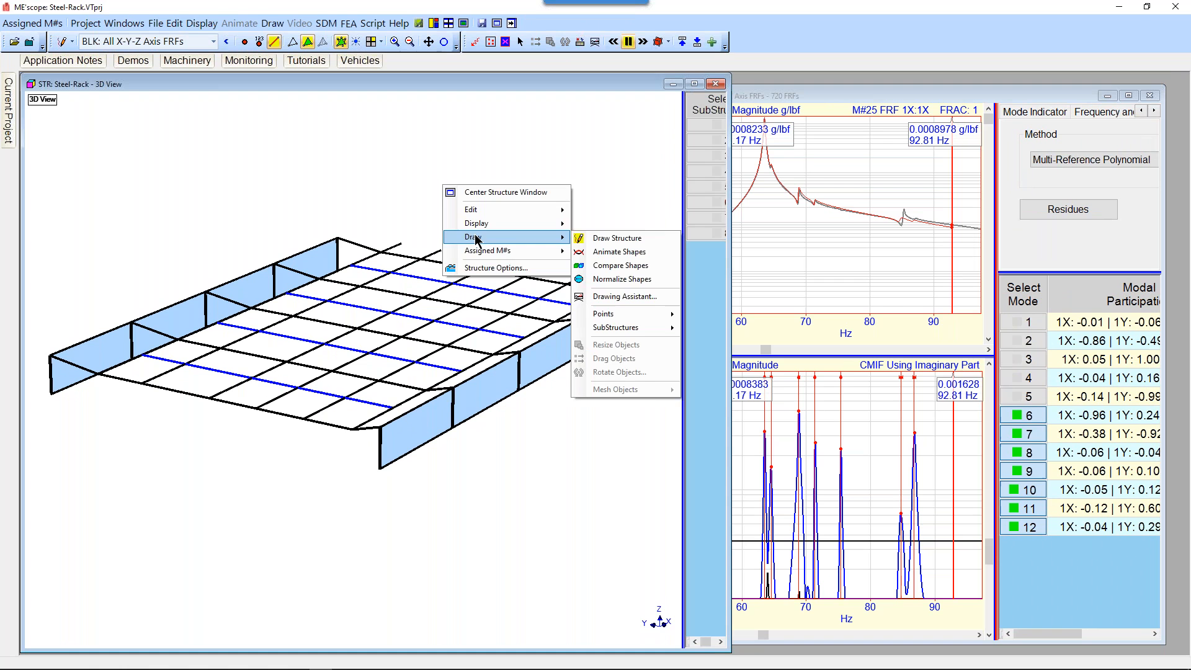
pyautogui.click(617, 238)
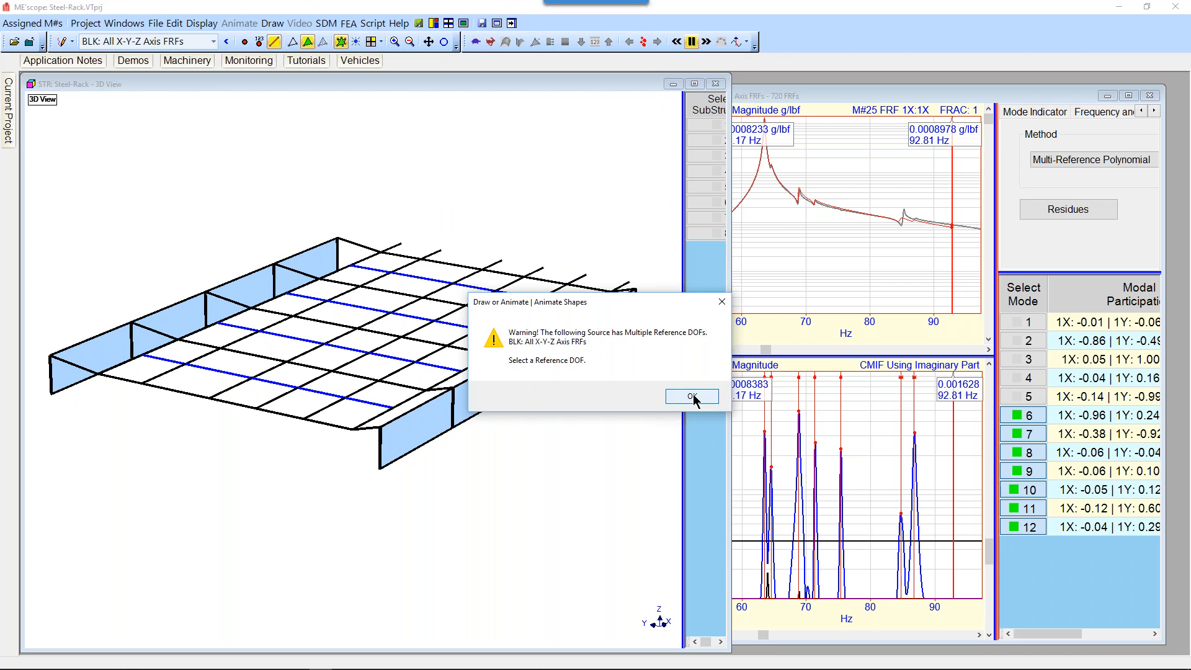
pyautogui.click(692, 397)
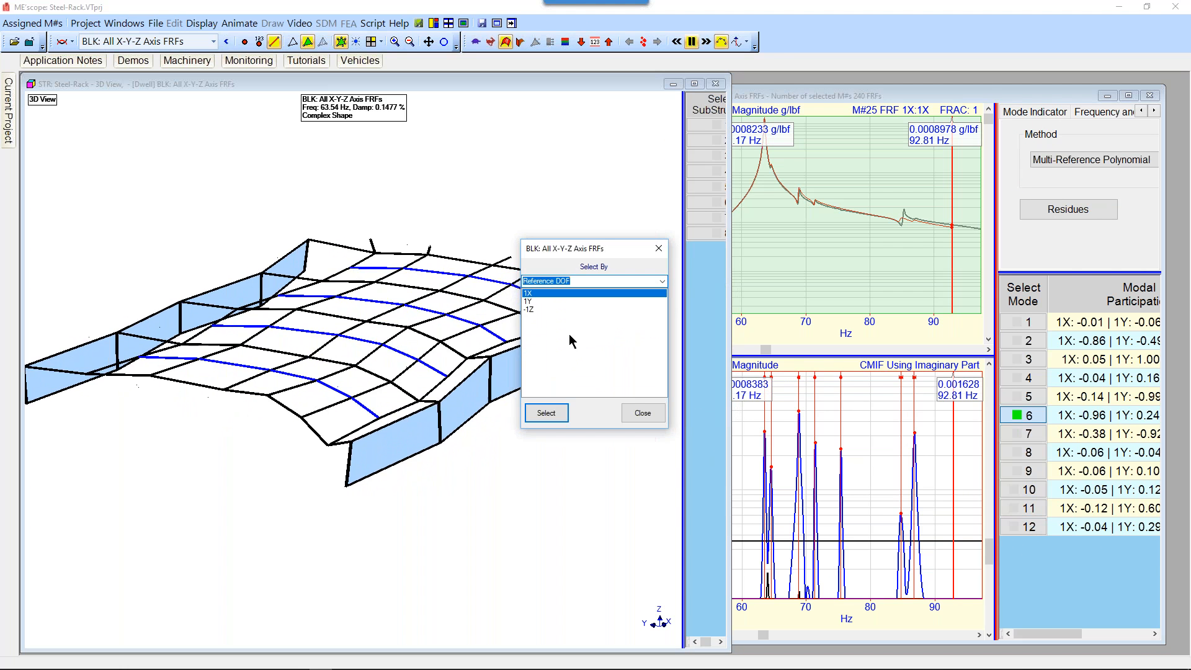
# Move the reference selection dialog clear of the structure and widen the mode table to show the modal participation and frequency columns.
pyautogui.moveTo(606, 254); pyautogui.dragTo(807, 151)
pyautogui.click(649, 246)
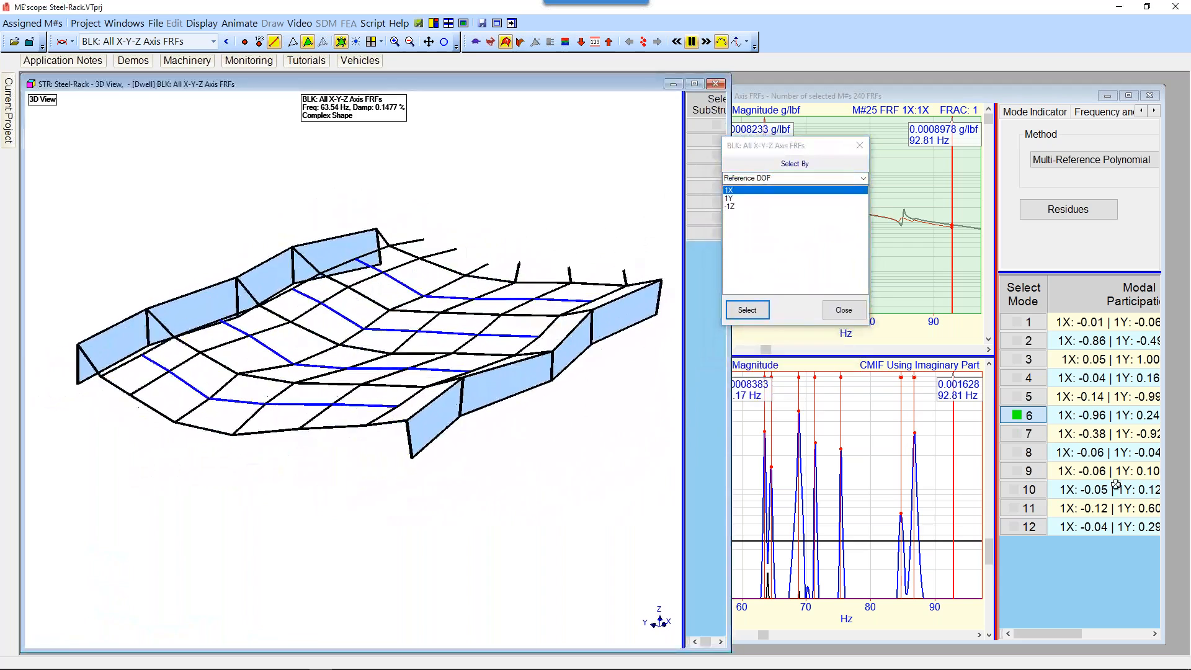
pyautogui.moveTo(995, 405); pyautogui.dragTo(808, 405)
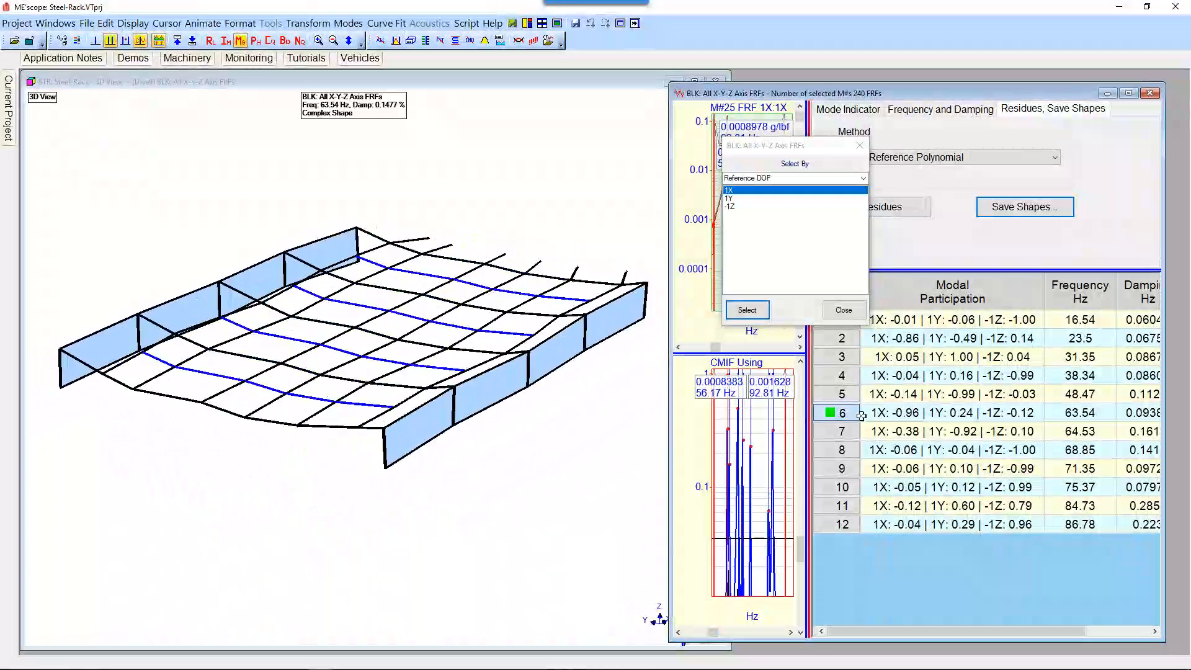
pyautogui.click(593, 448)
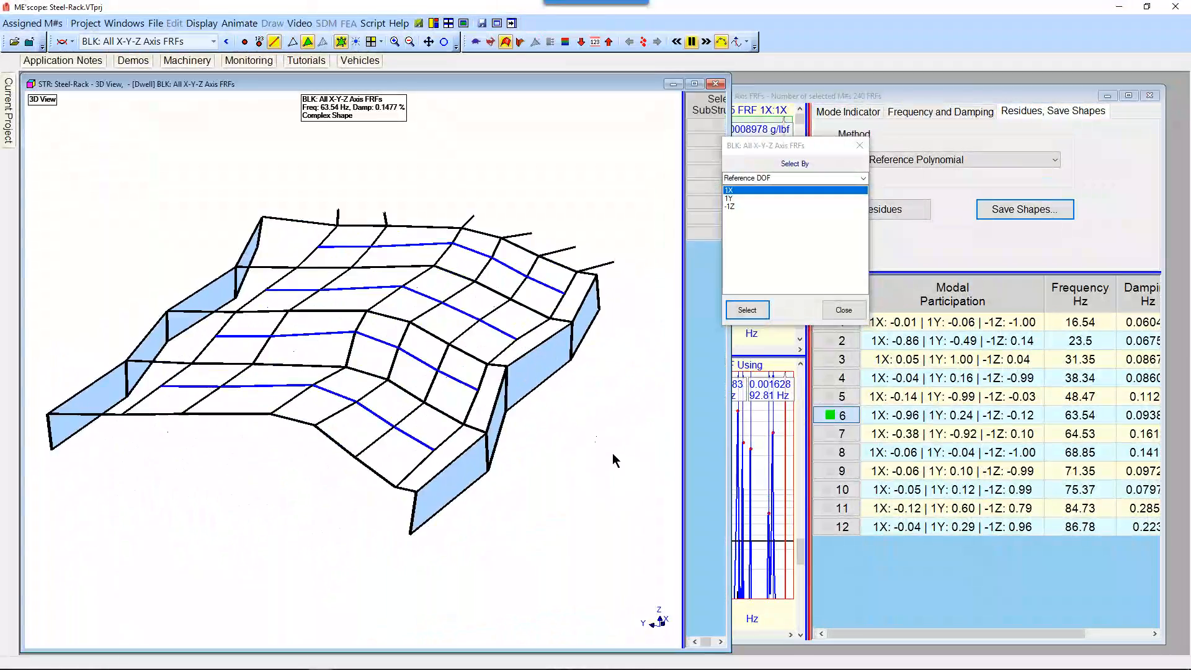
# Show the point numbers on the animated Steel-Rack structure and turn off the transparent background of the object labels.
pyautogui.moveTo(615, 455); pyautogui.dragTo(437, 455)
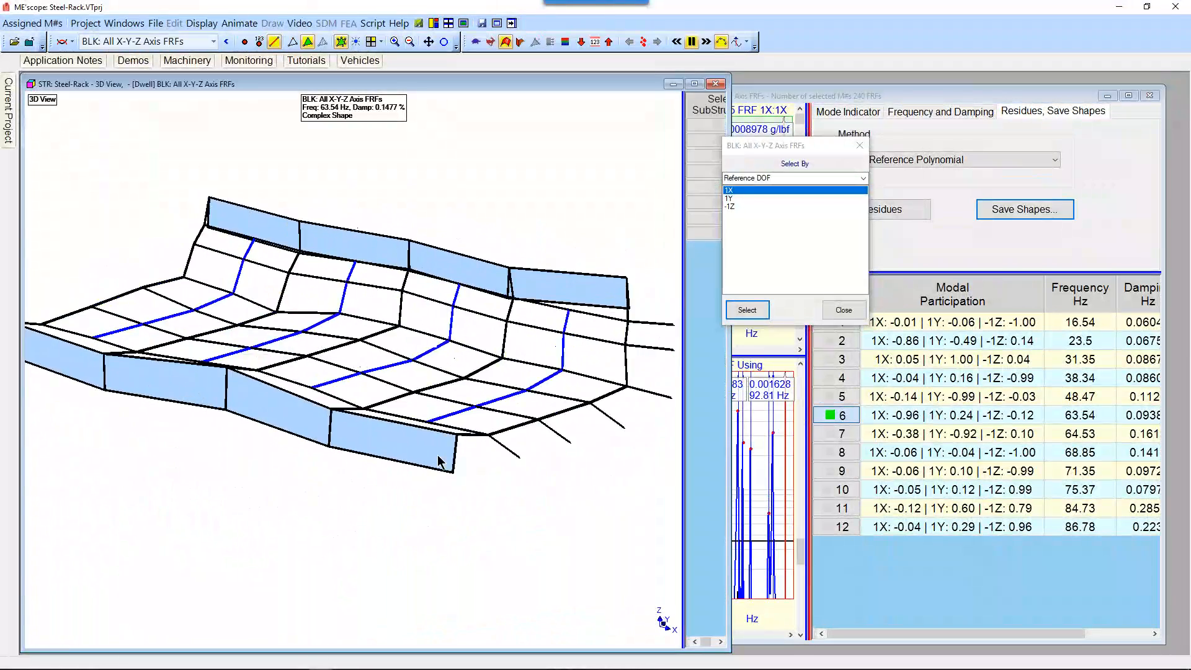
pyautogui.moveTo(438, 464); pyautogui.dragTo(583, 448)
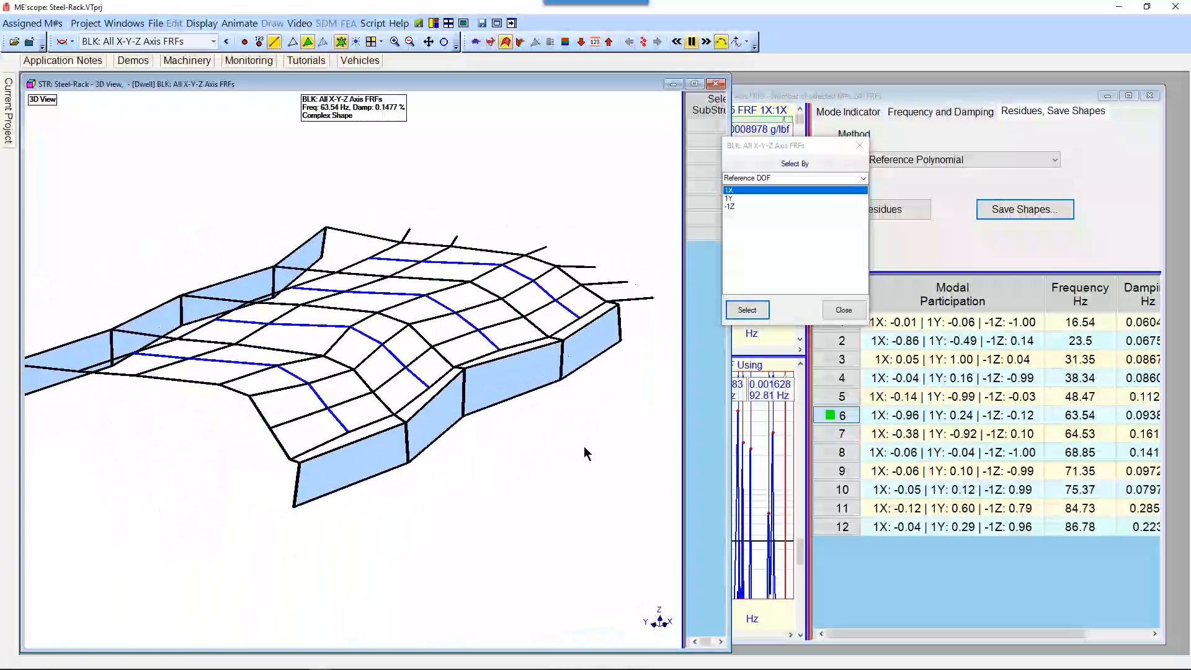
pyautogui.click(259, 41)
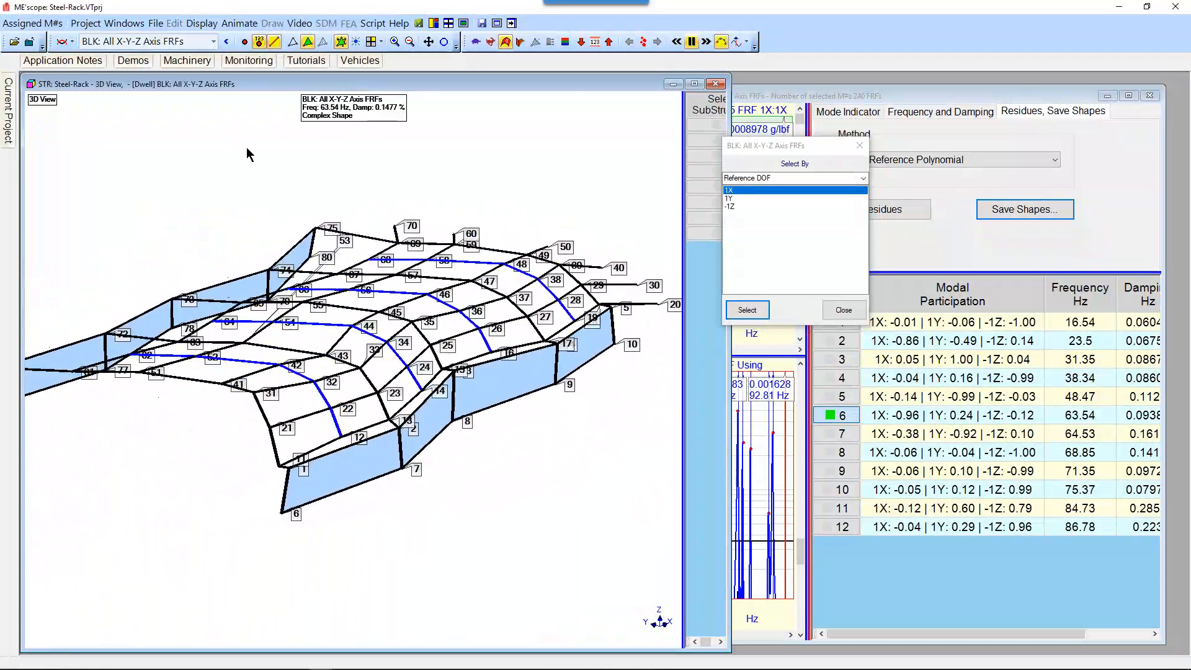
pyautogui.rightClick(247, 149)
pyautogui.click(273, 203)
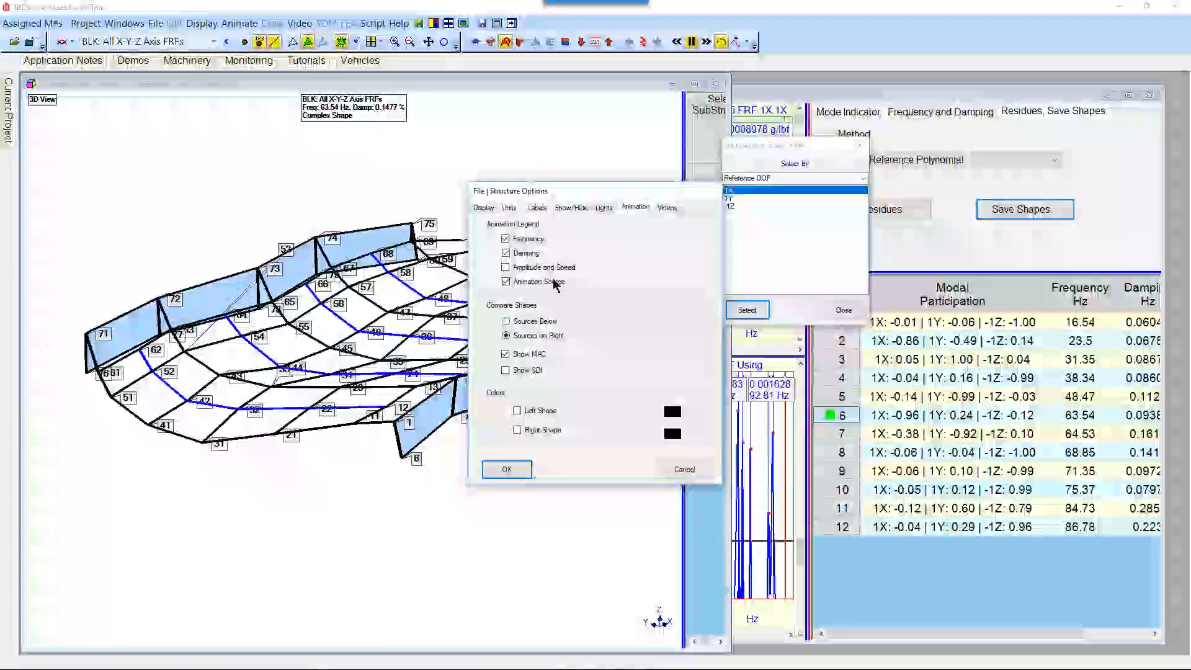
pyautogui.click(537, 208)
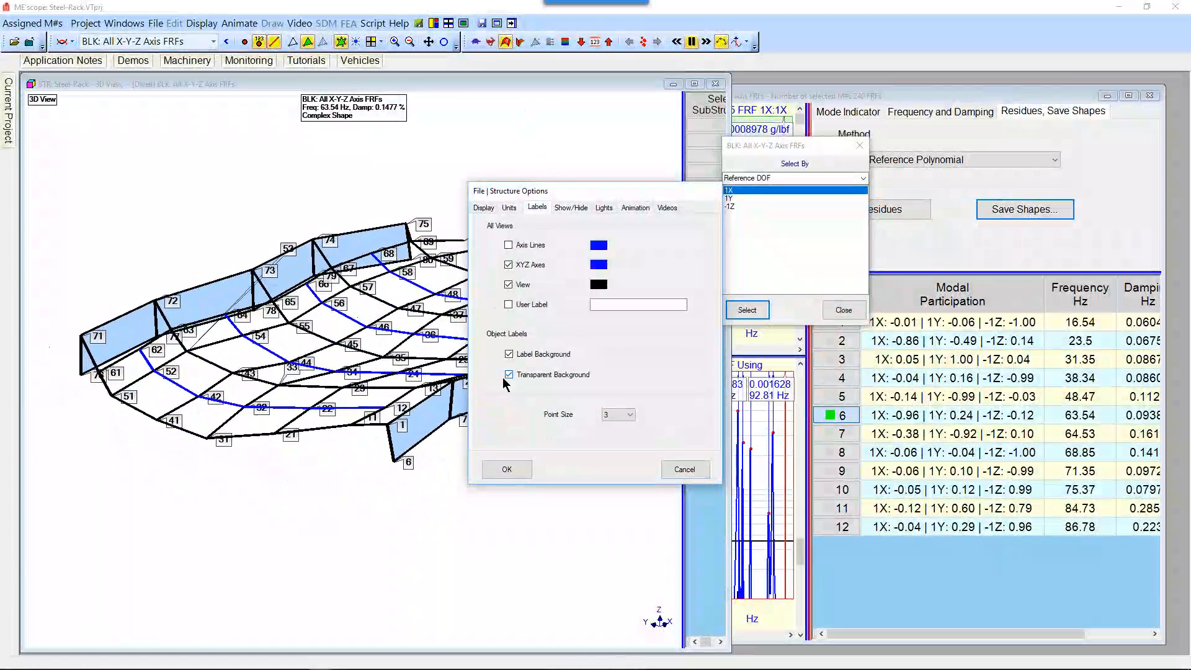
pyautogui.click(526, 377)
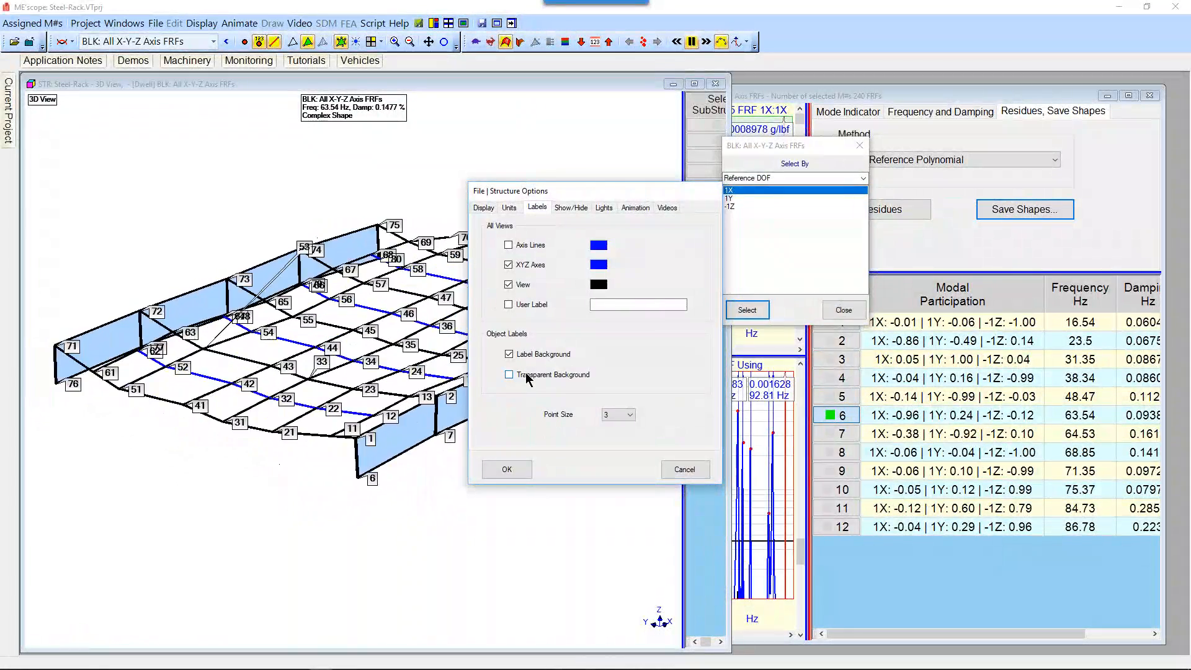
pyautogui.click(516, 474)
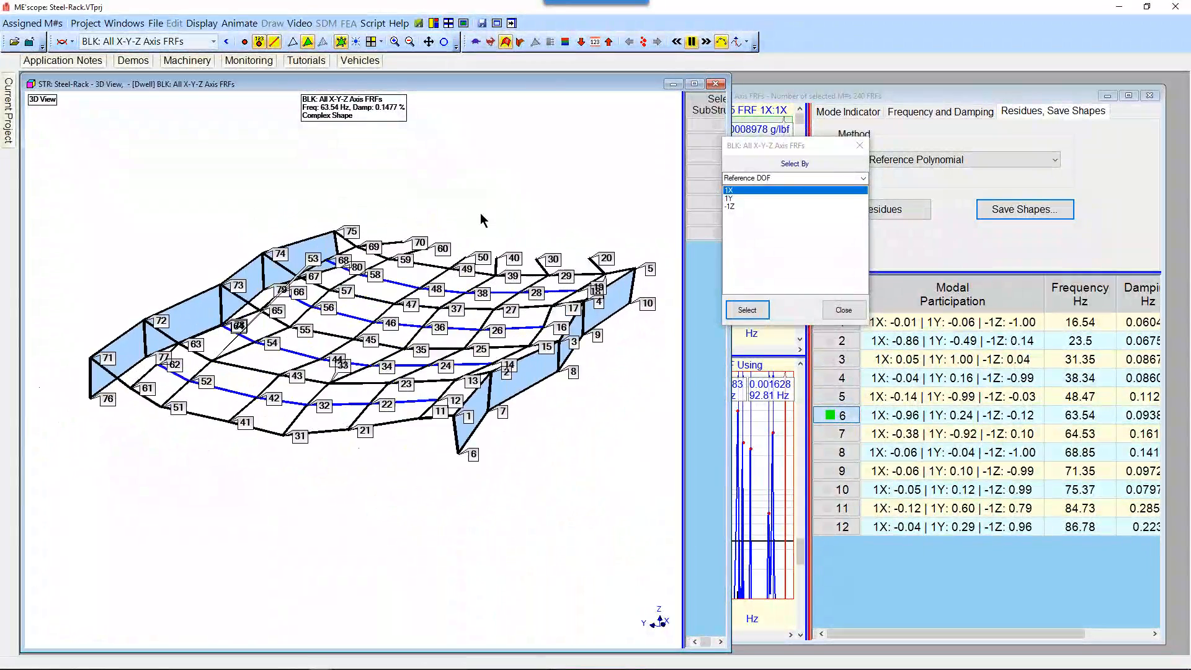
# Normalize the animated 63.54 Hz shape of the Steel-Rack so that it plays as a normal shape.
pyautogui.rightClick(502, 194)
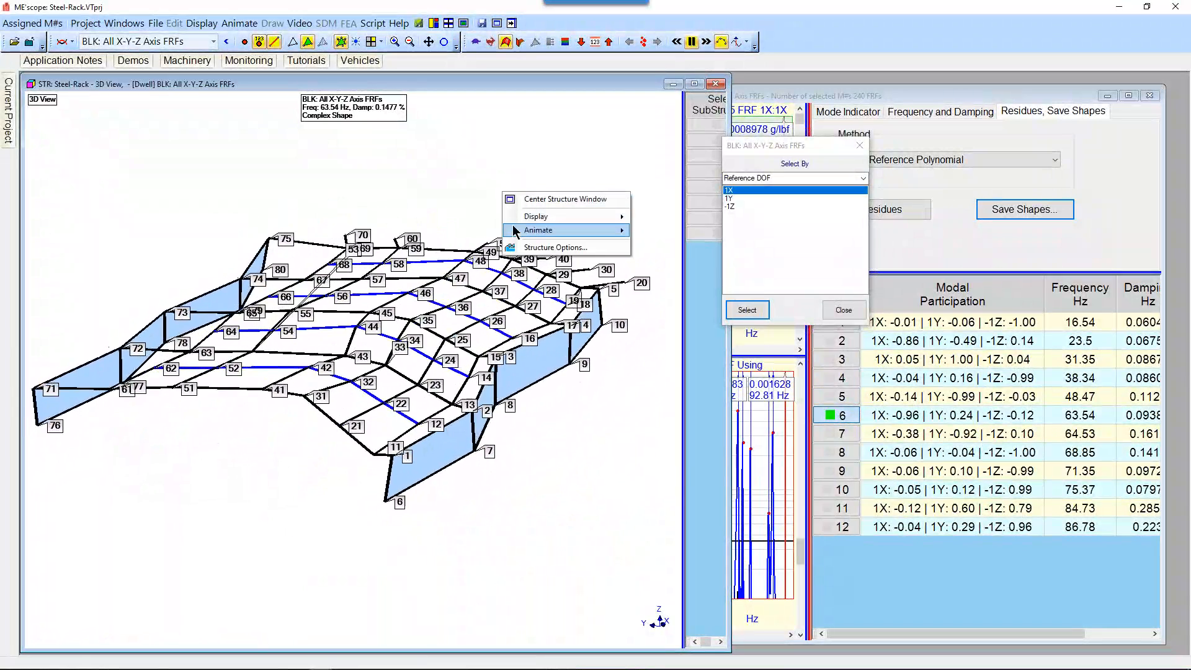
pyautogui.moveTo(546, 230)
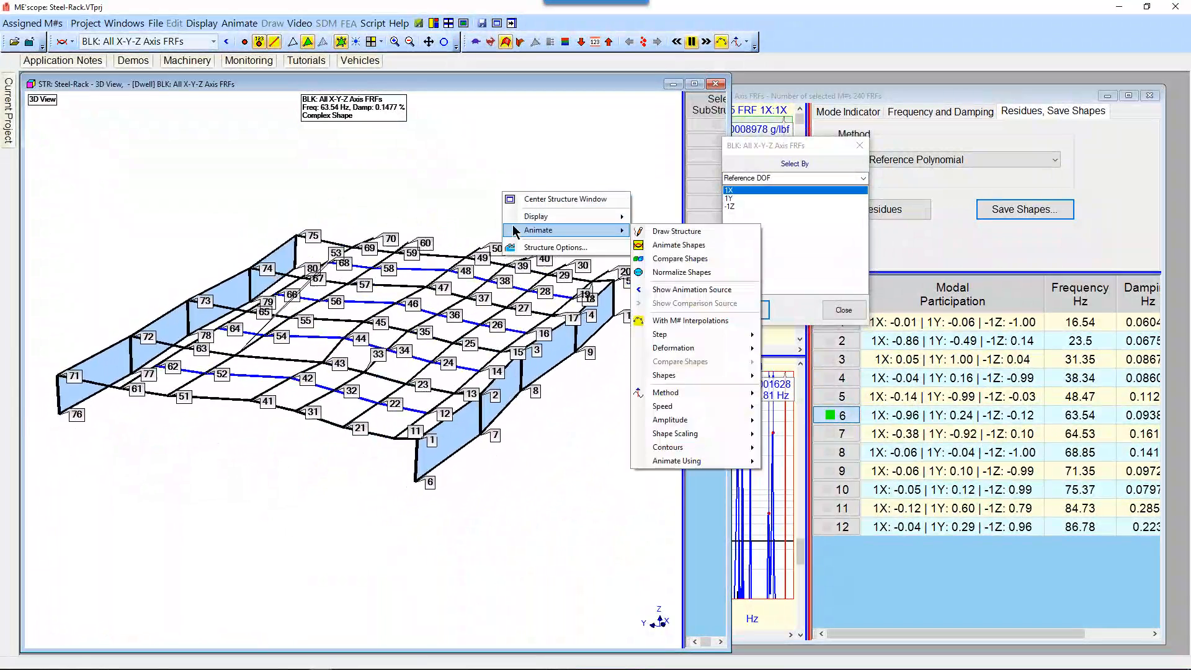
pyautogui.click(673, 273)
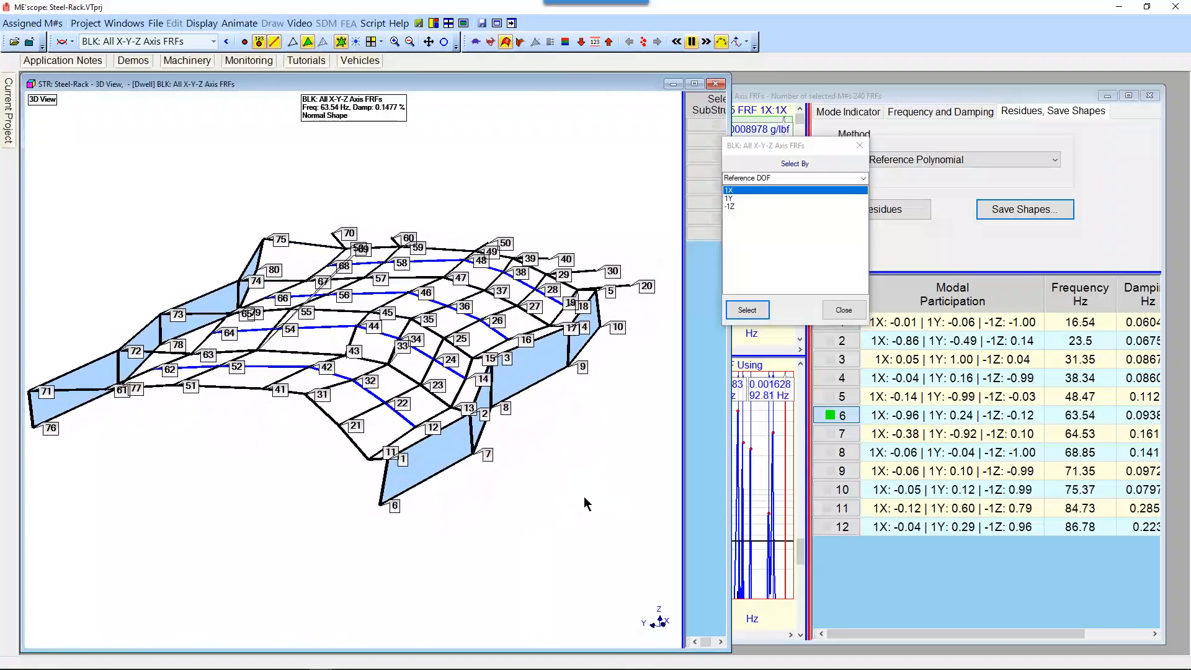
# Animate the 63.54 Hz mode shape for reference DOF 1Y and for reference DOF -1Z.
pyautogui.click(731, 198)
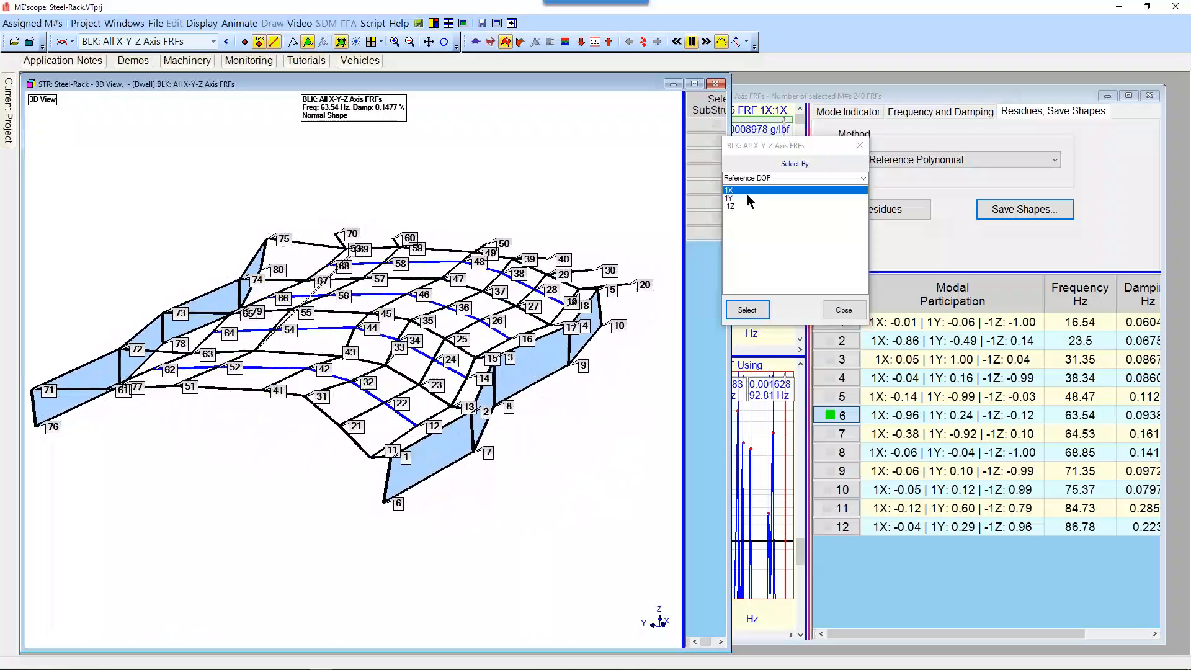
pyautogui.click(742, 305)
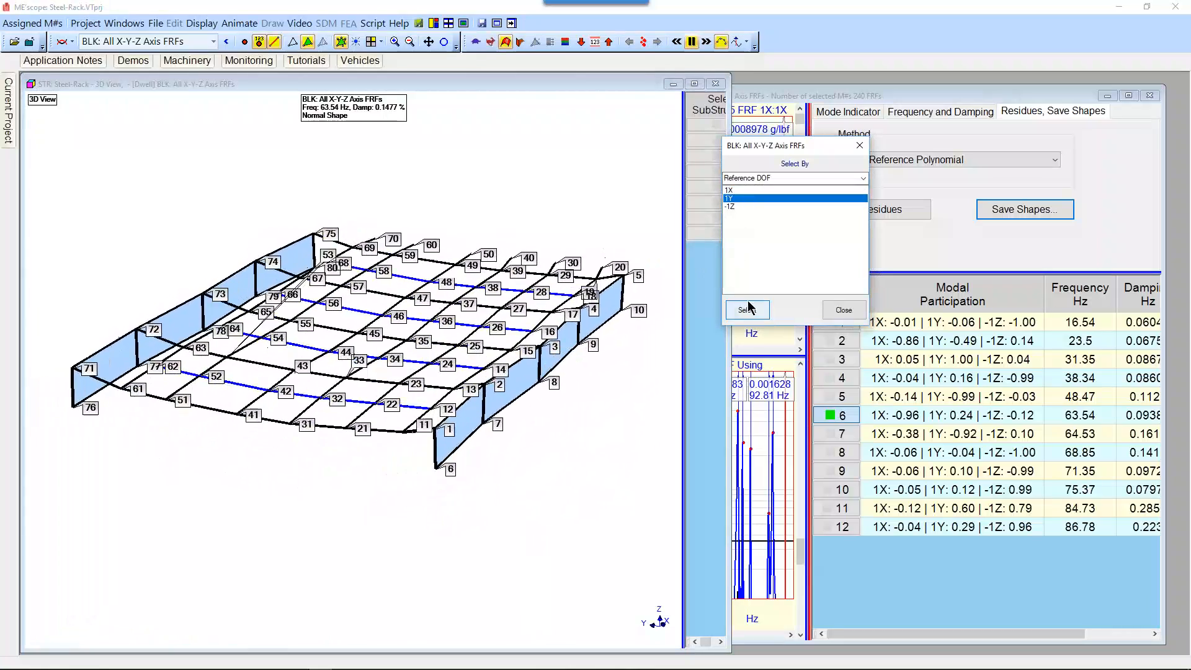
pyautogui.click(739, 206)
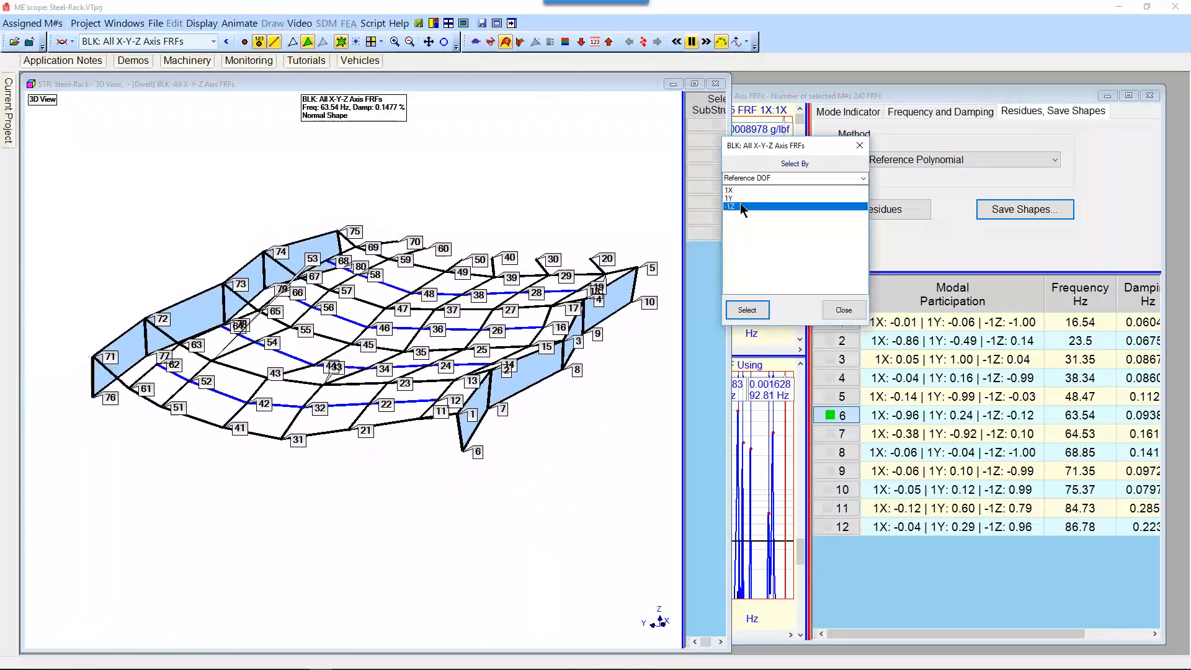
pyautogui.click(742, 310)
pyautogui.click(597, 350)
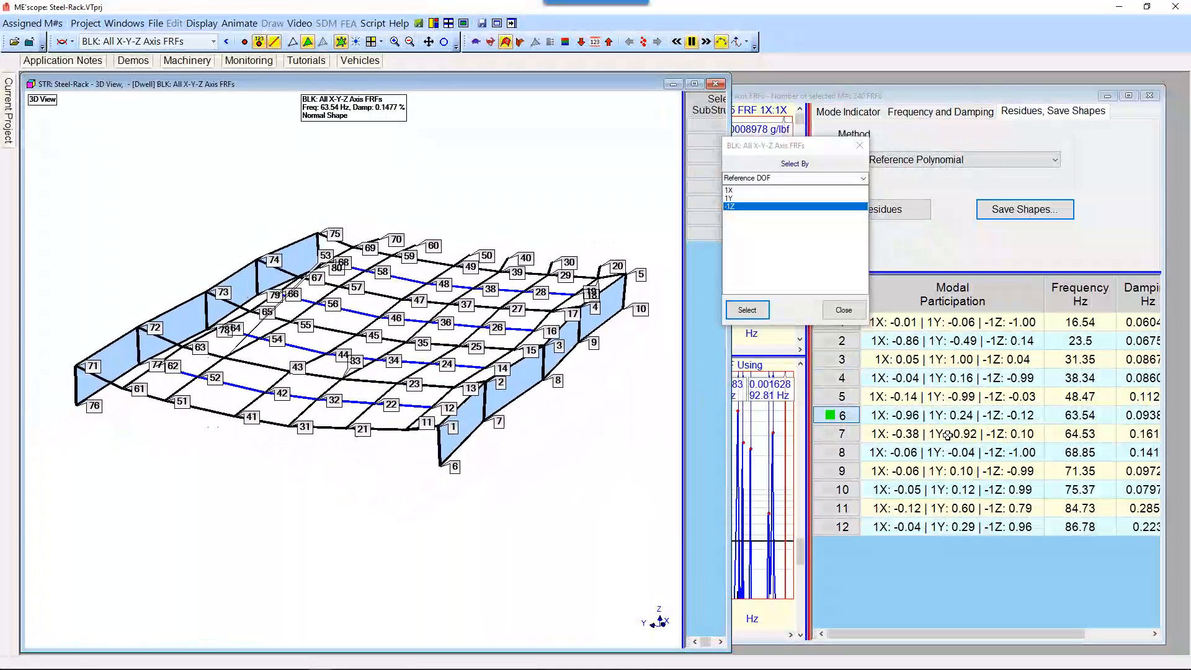
# Animate the 64.53, 68.85 and 75.37 Hz mode shapes for reference DOF -1Z, moving the reference selection dialog off the mode table.
pyautogui.click(845, 436)
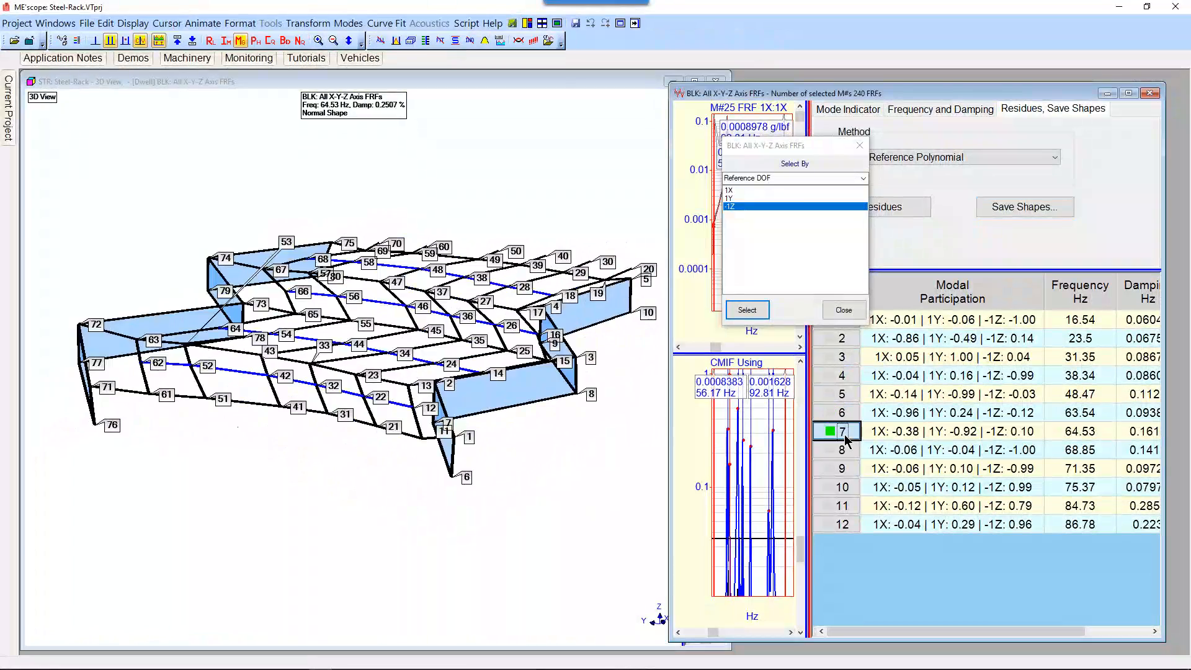
pyautogui.click(596, 474)
pyautogui.moveTo(591, 475)
pyautogui.mouseDown()
pyautogui.moveTo(689, 486)
pyautogui.moveTo(606, 479)
pyautogui.moveTo(576, 490)
pyautogui.mouseUp()
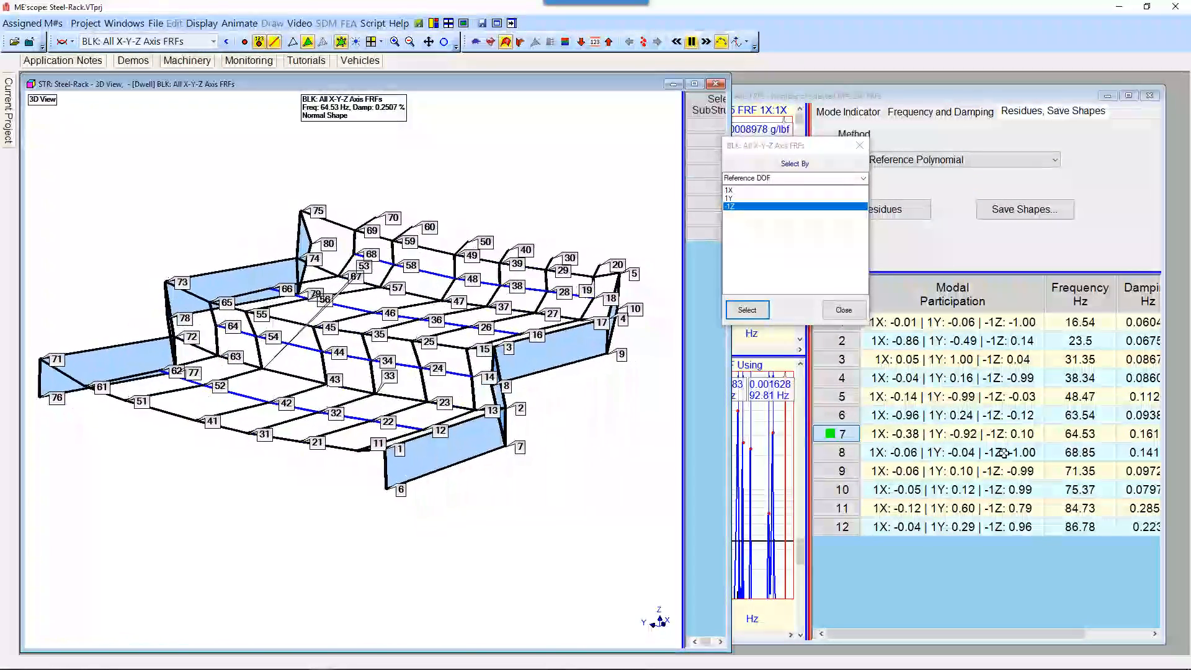
pyautogui.click(839, 459)
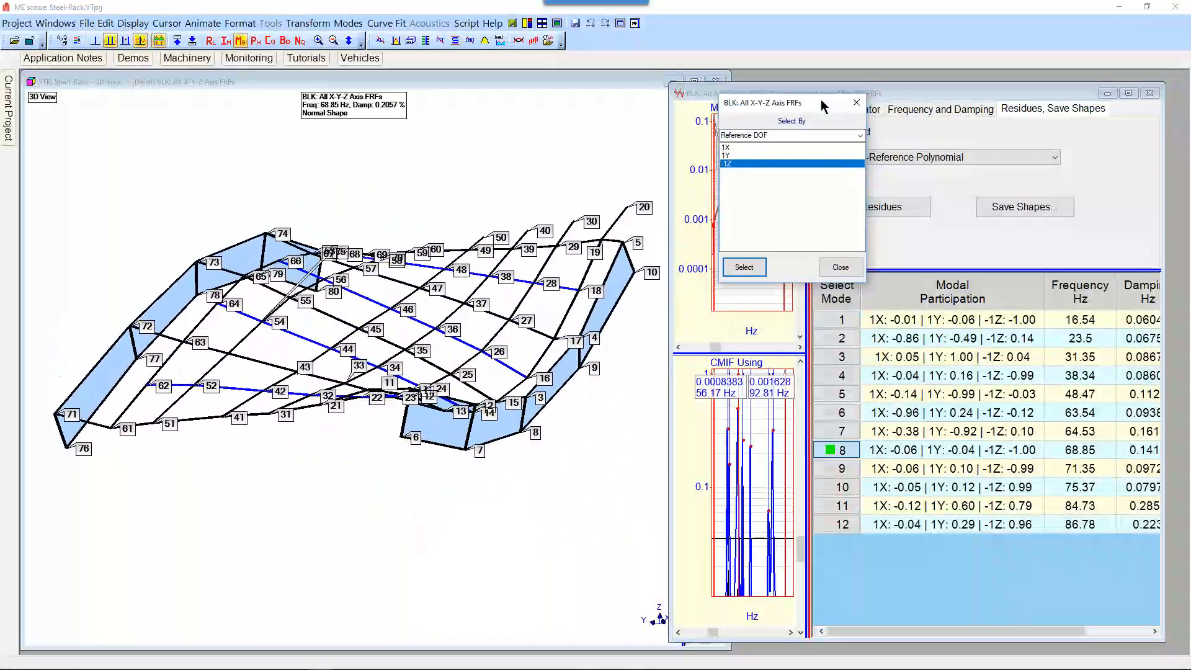
pyautogui.click(843, 324)
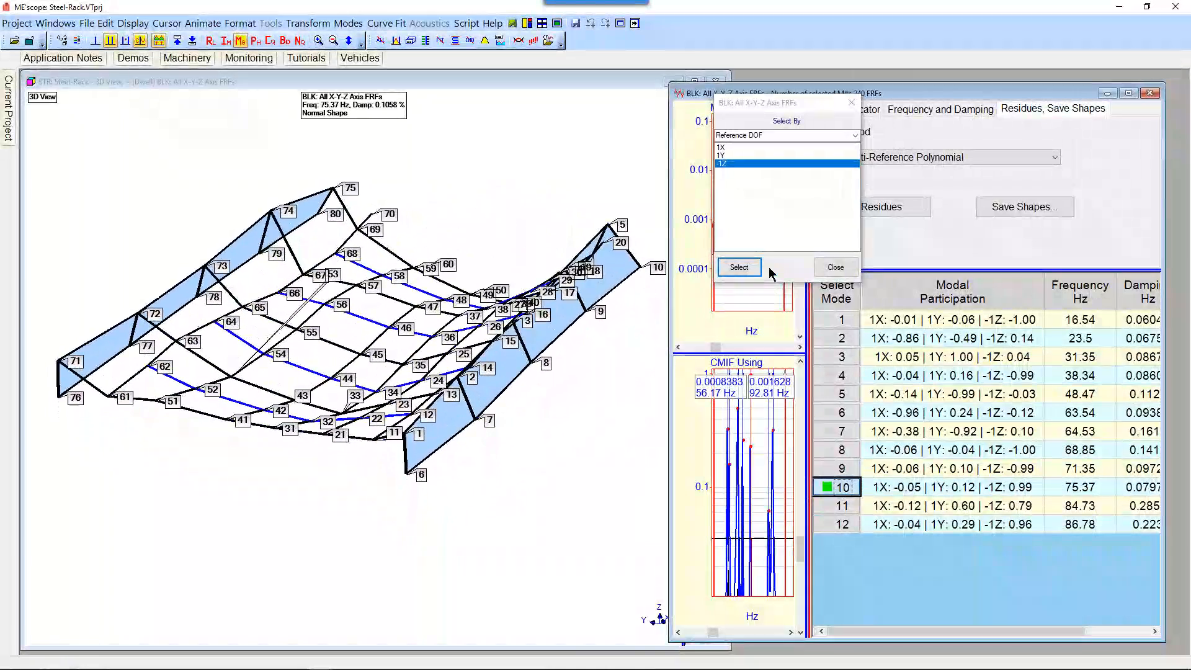
# Compare the 75.37 Hz mode shape between reference DOFs 1X and 1Y, ending on 1Y.
pyautogui.click(744, 155)
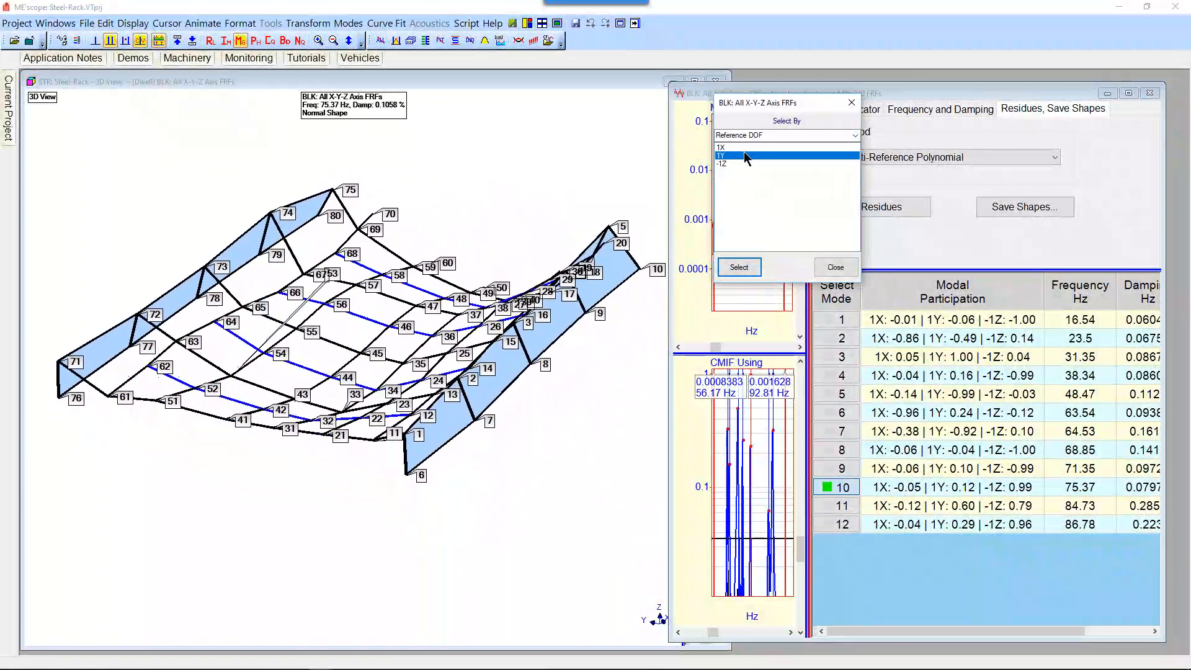
pyautogui.click(730, 148)
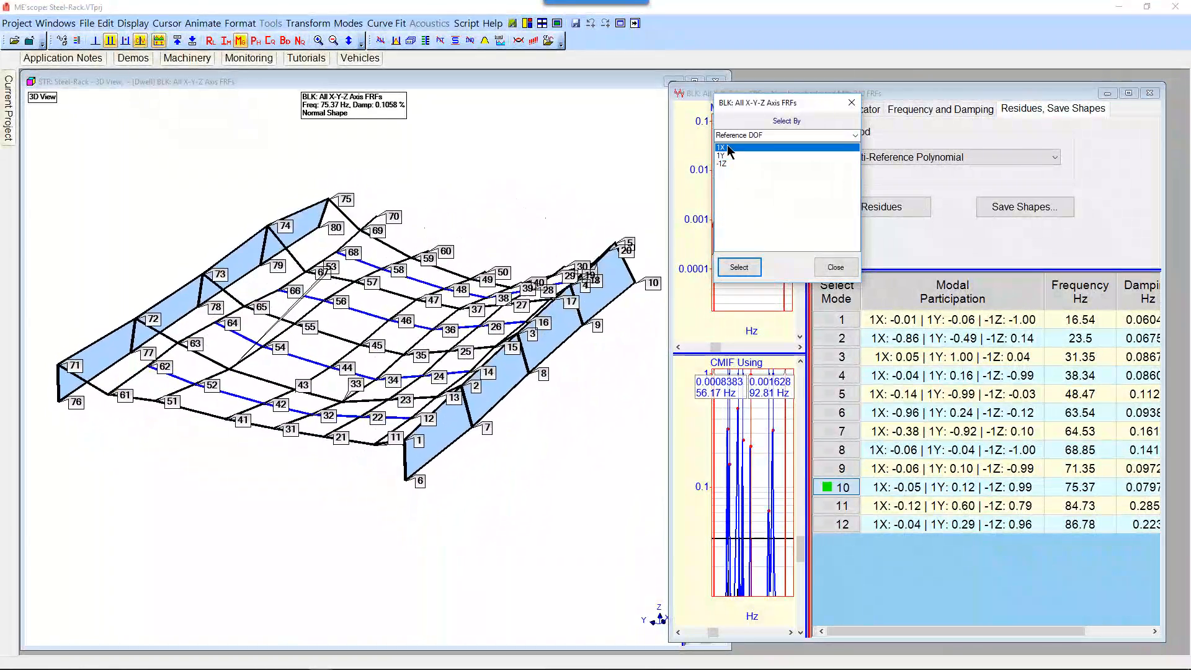
pyautogui.click(725, 156)
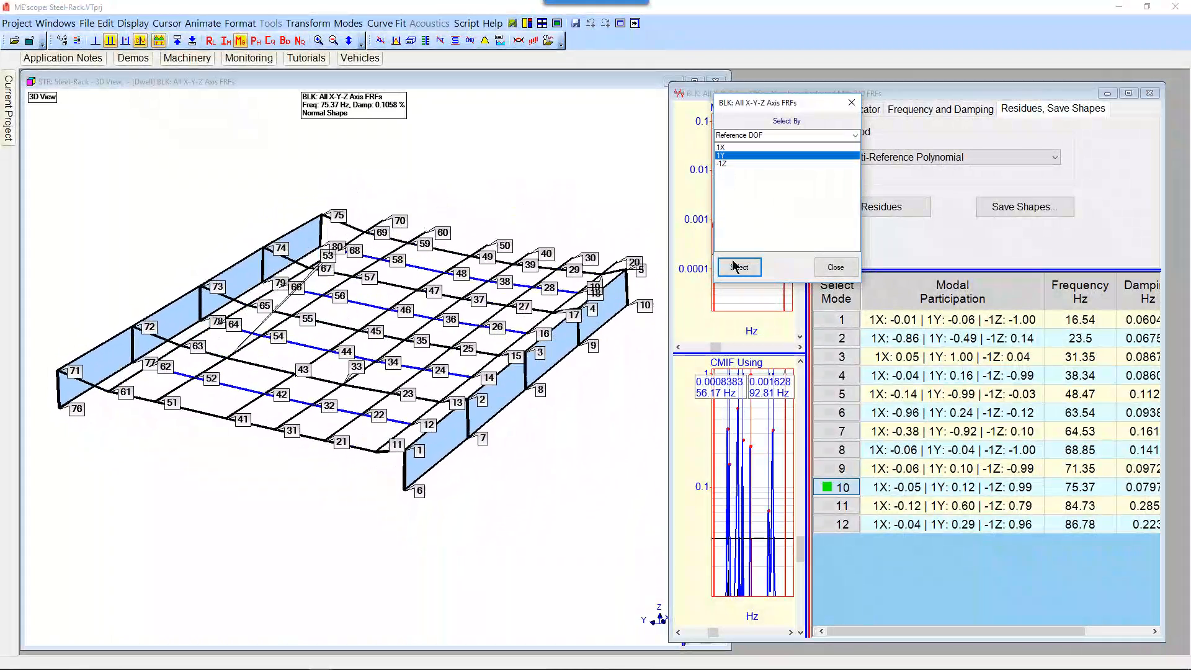
# Animate the 84.73 and 86.78 Hz mode shapes for reference DOF 1Y, ending on the 84.73 Hz mode.
pyautogui.click(833, 507)
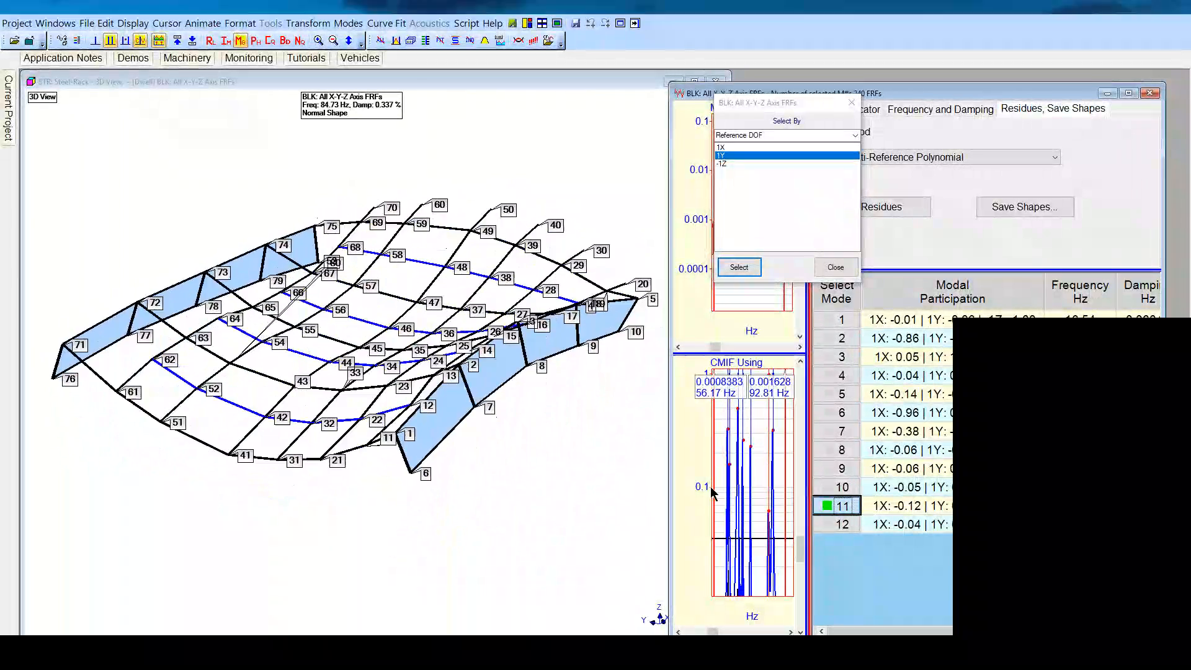
pyautogui.click(827, 526)
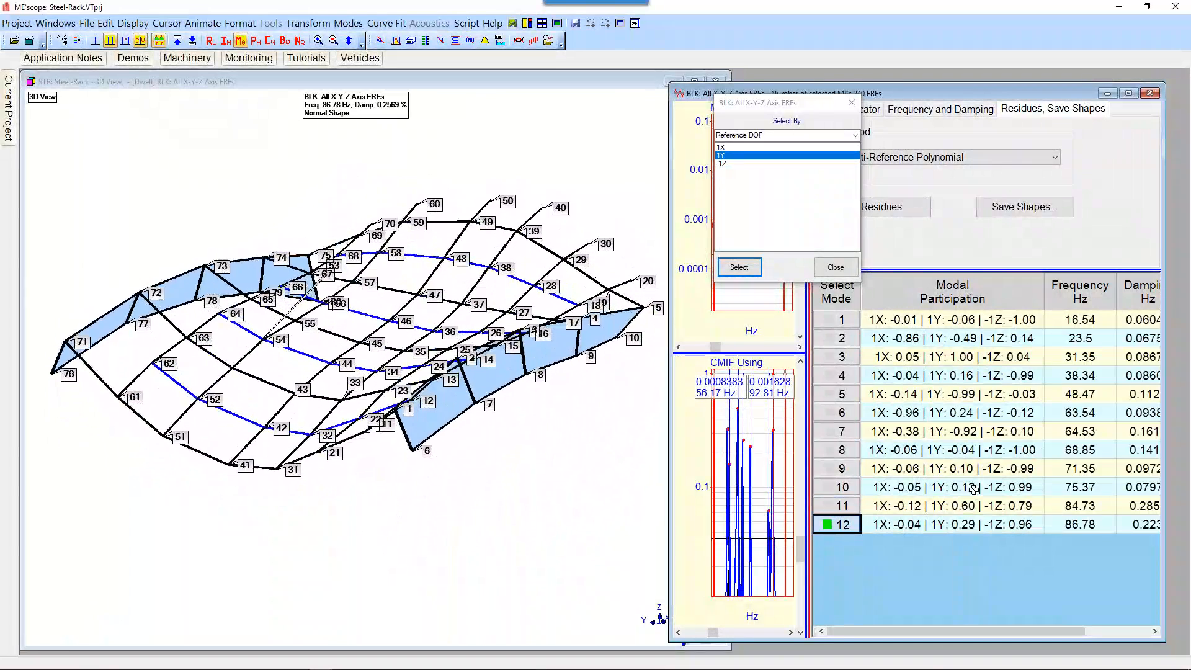
pyautogui.click(842, 490)
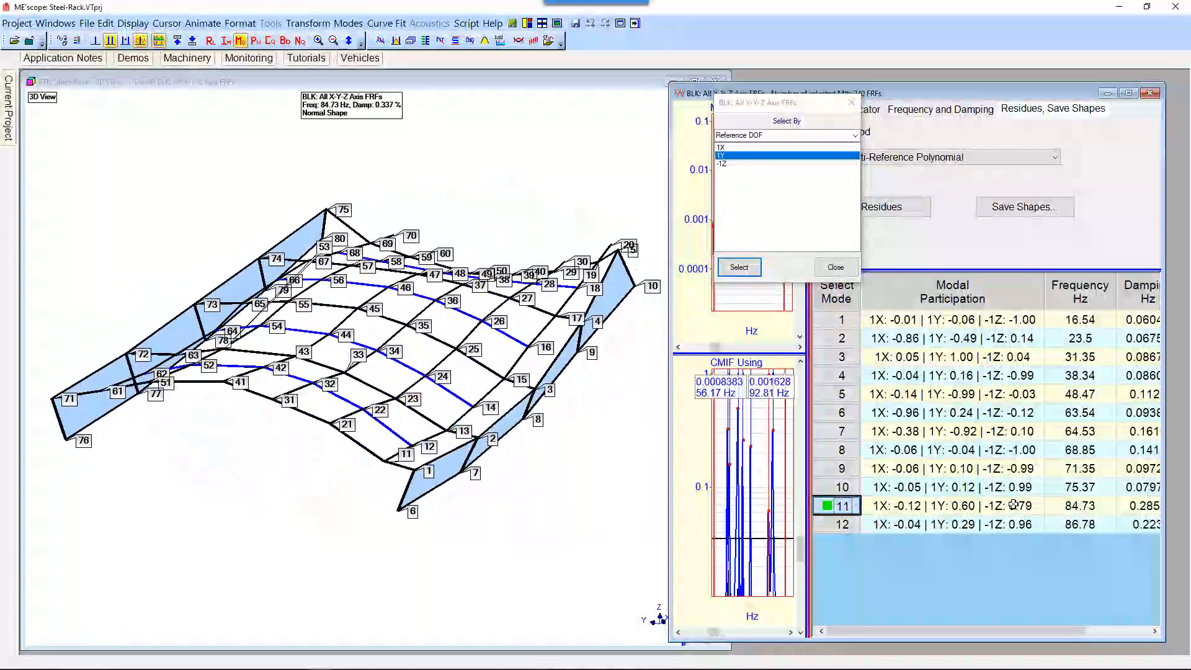
# Hide the point numbers on the structure, close the reference DOF selection dialog and stop the animation.
pyautogui.click(638, 487)
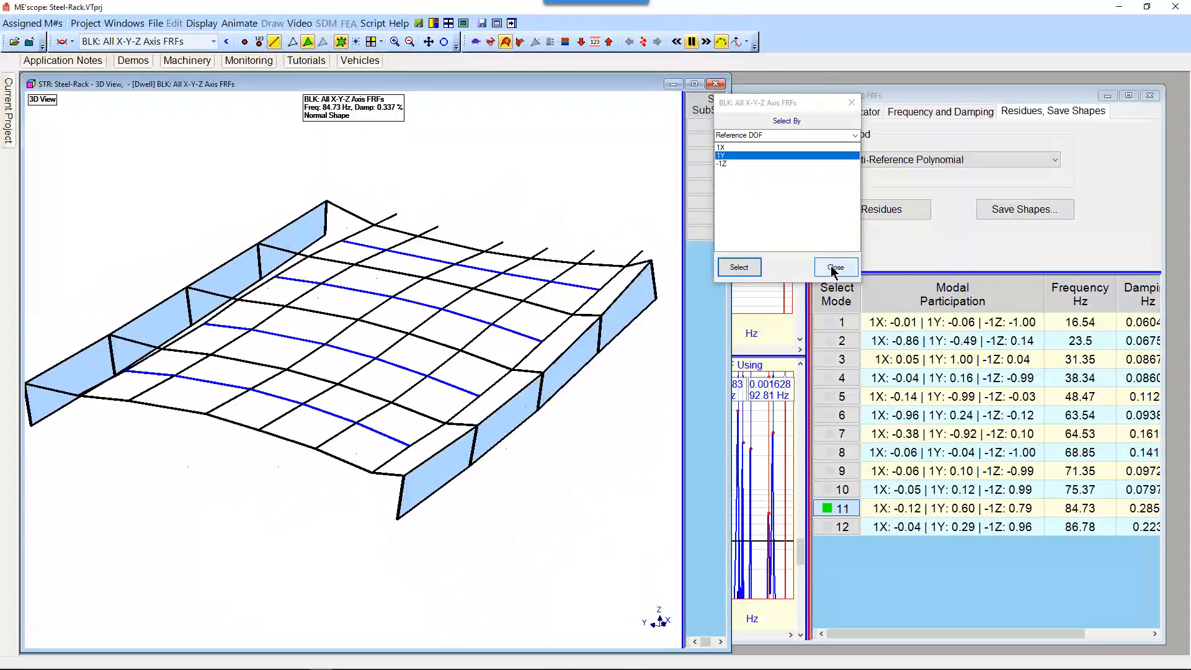
pyautogui.click(832, 269)
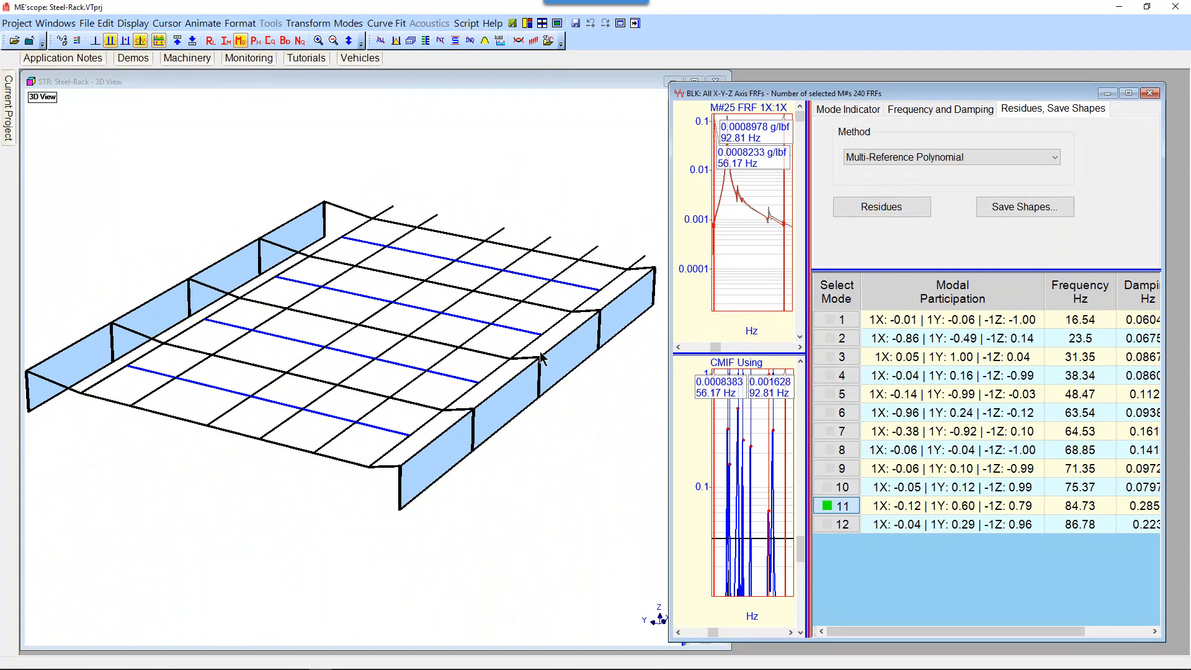
# View the project's added photos grating 01.JPG, grating 05.JPG and grating 06.JPG of the impact test setup, and close the photo viewer.
pyautogui.moveTo(11, 107)
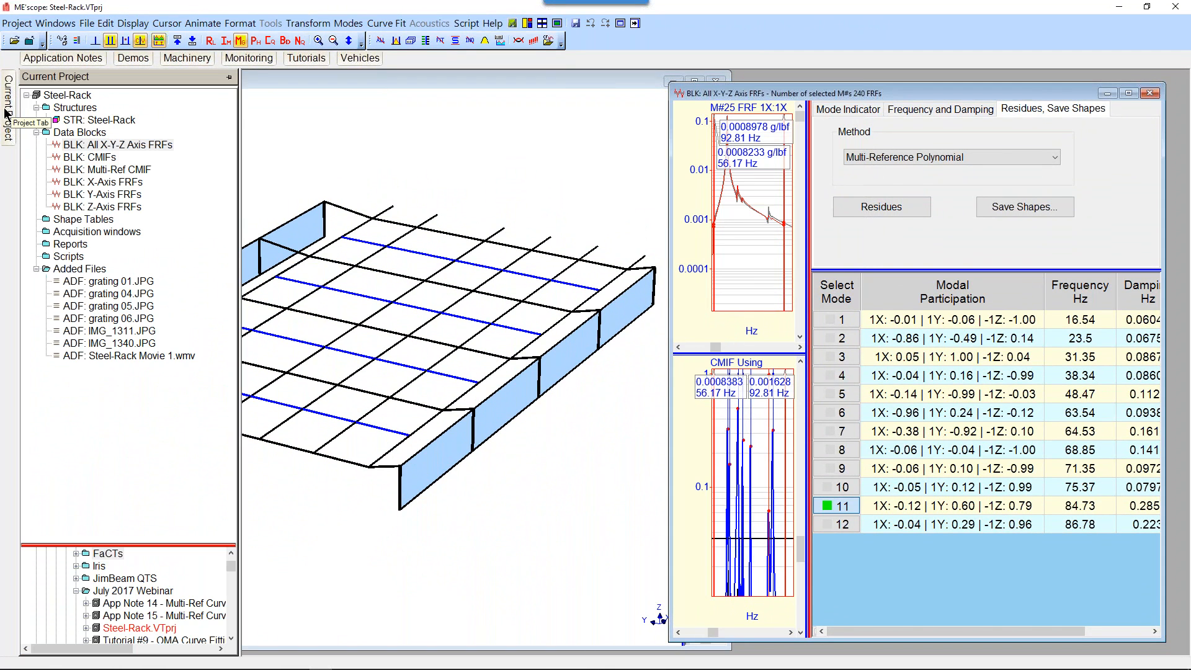
pyautogui.doubleClick(94, 282)
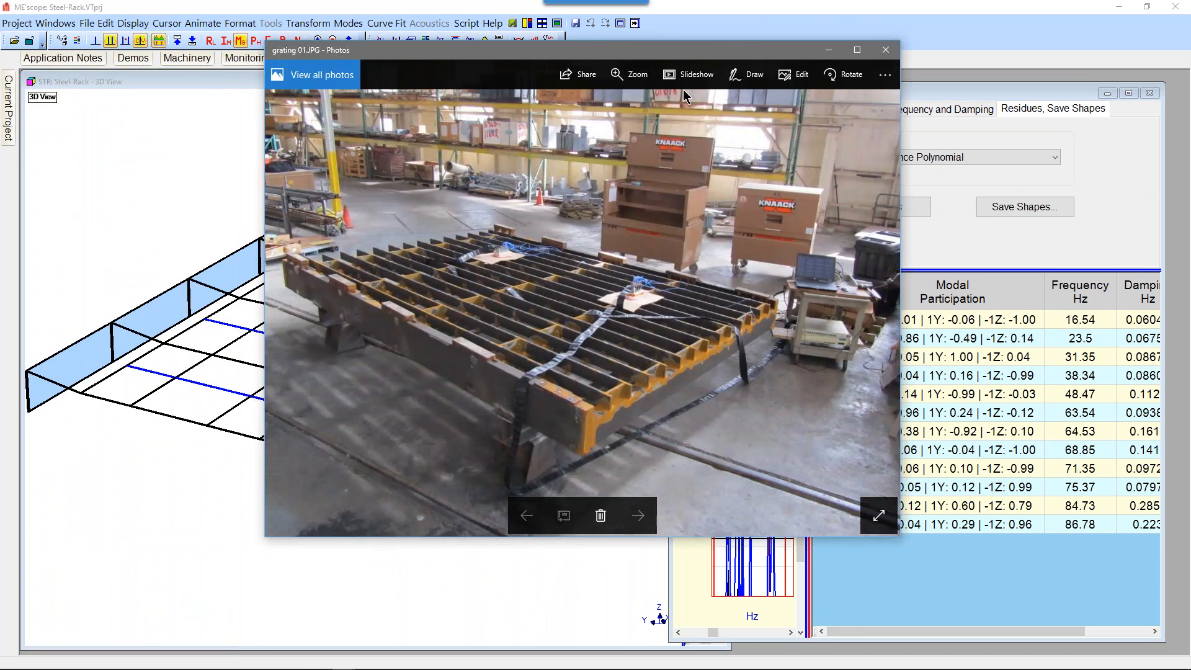
pyautogui.moveTo(8, 127)
pyautogui.click(124, 248)
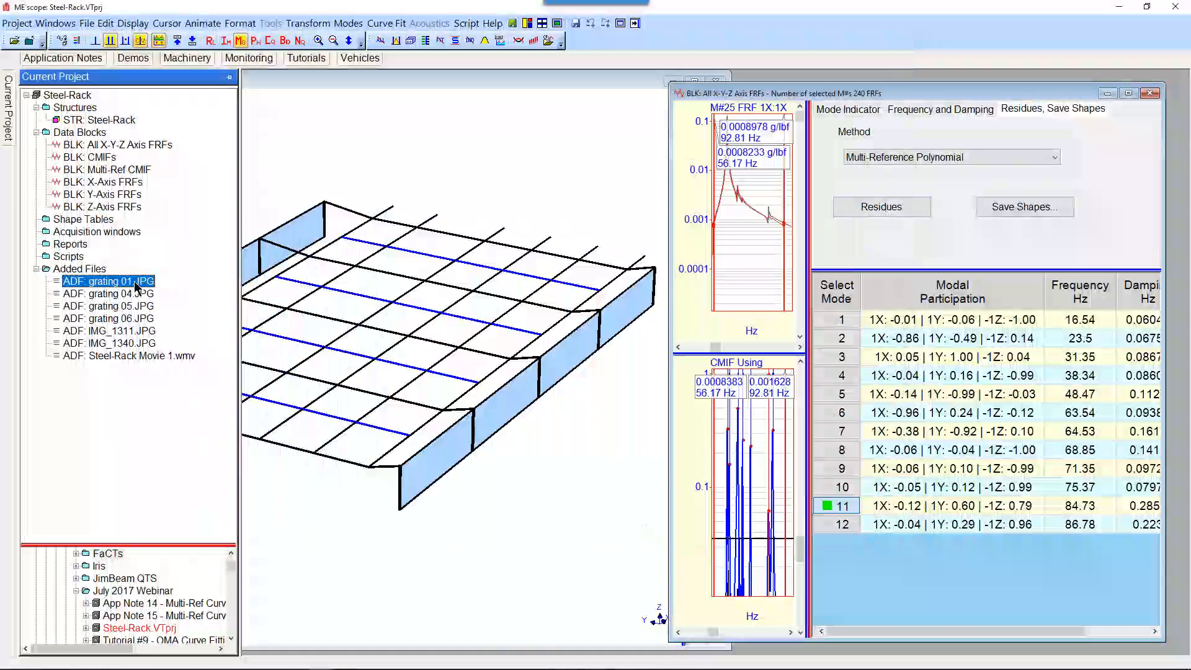
pyautogui.click(128, 308)
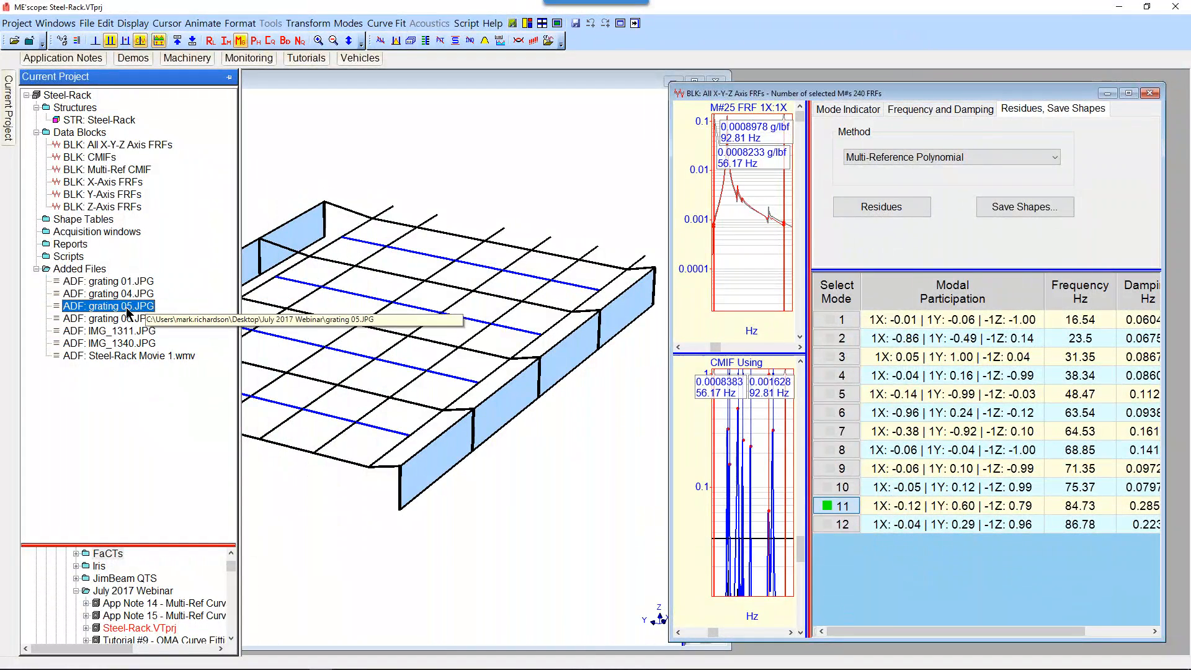
pyautogui.doubleClick(128, 309)
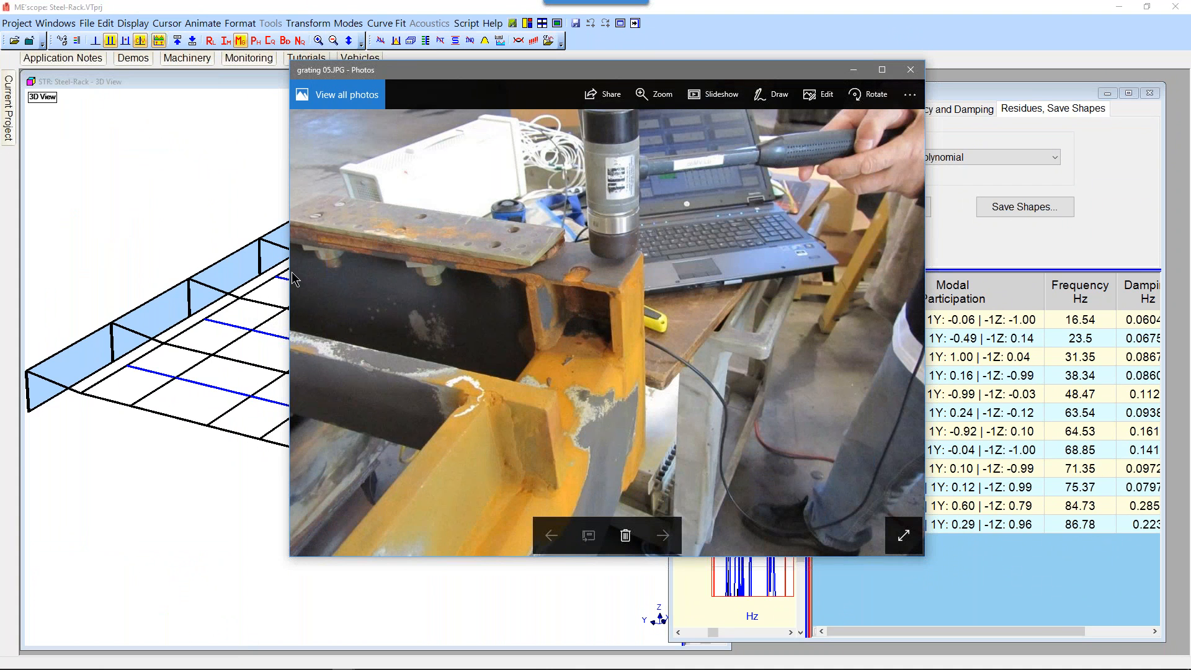
pyautogui.moveTo(10, 133)
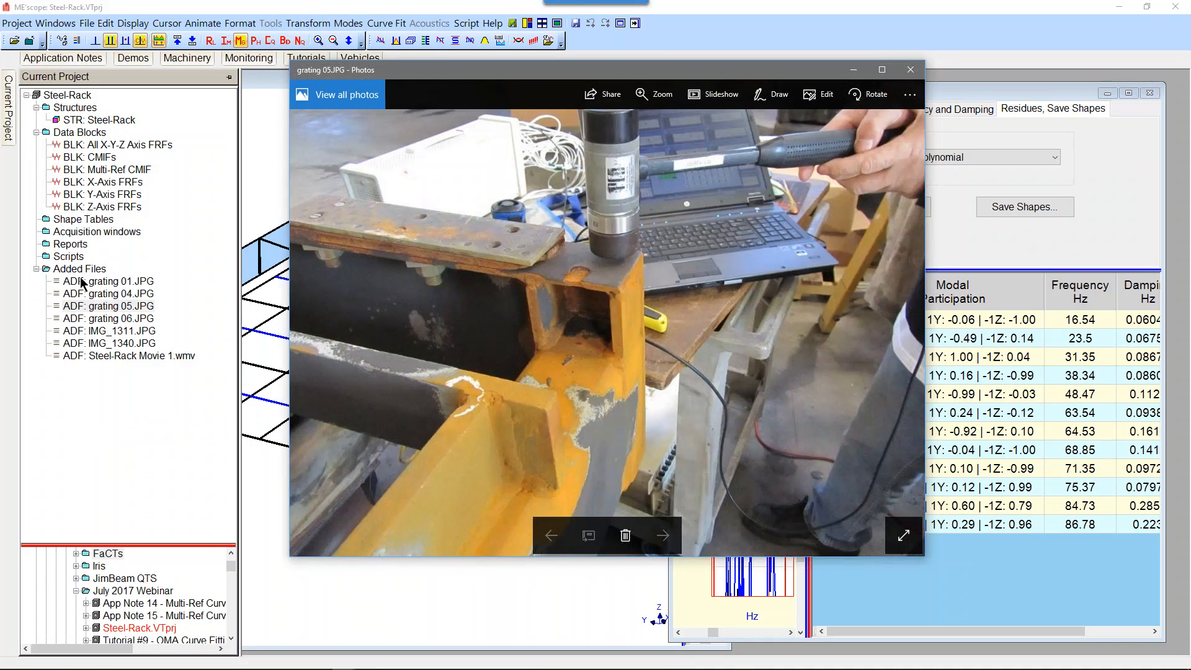
pyautogui.doubleClick(101, 318)
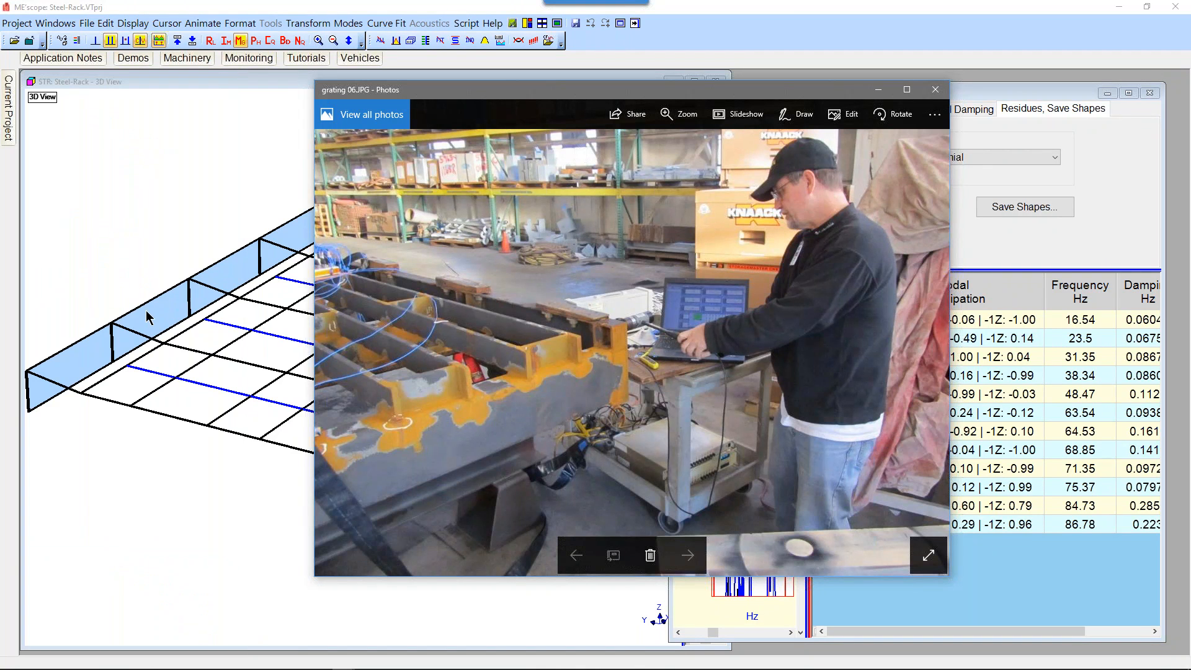
pyautogui.click(935, 89)
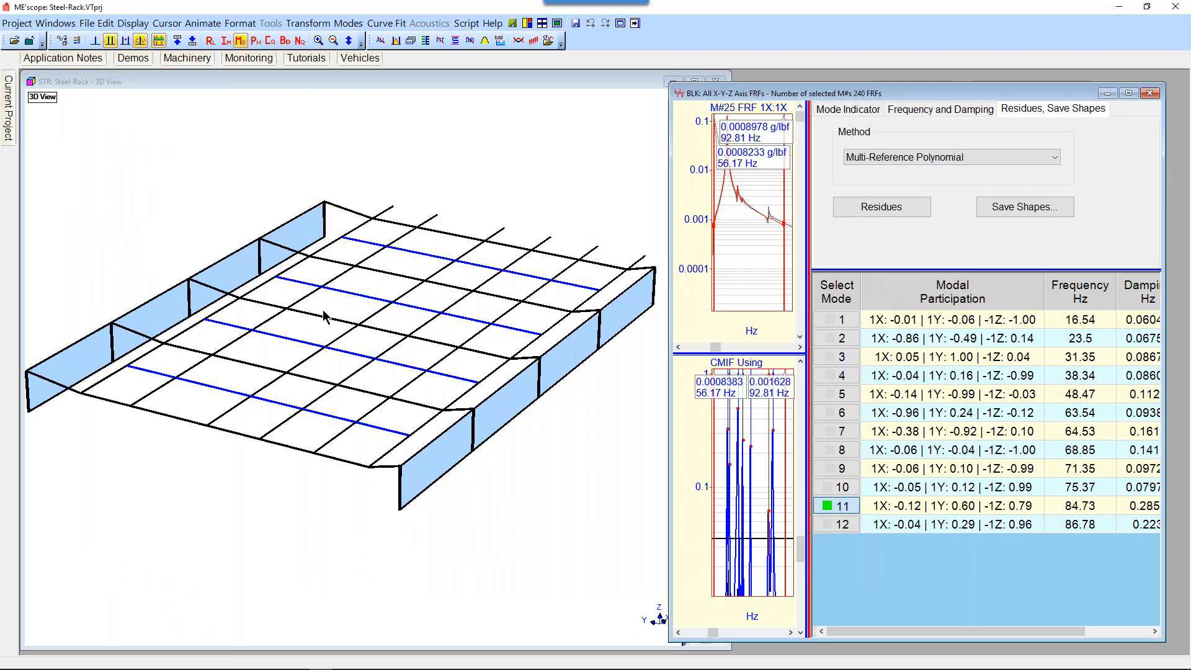
# Close the Steel-Rack project without saving it and open the recent project Tutorial #9 - OMA Curve Fitting.VTprj.
pyautogui.click(44, 27)
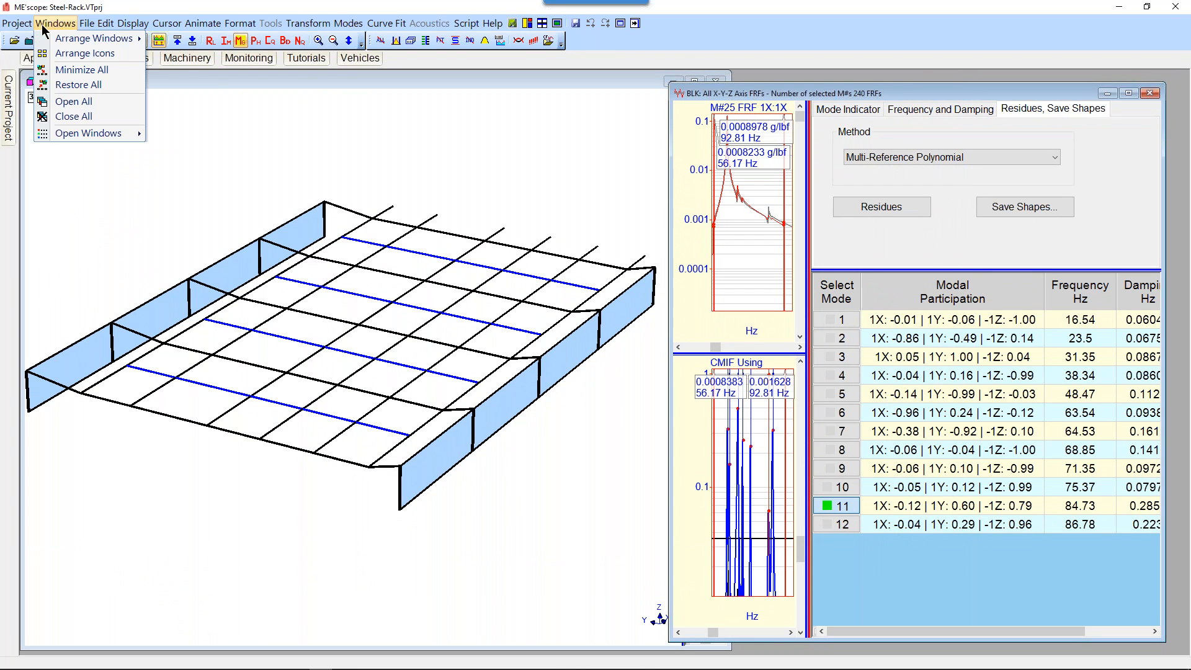
pyautogui.click(34, 28)
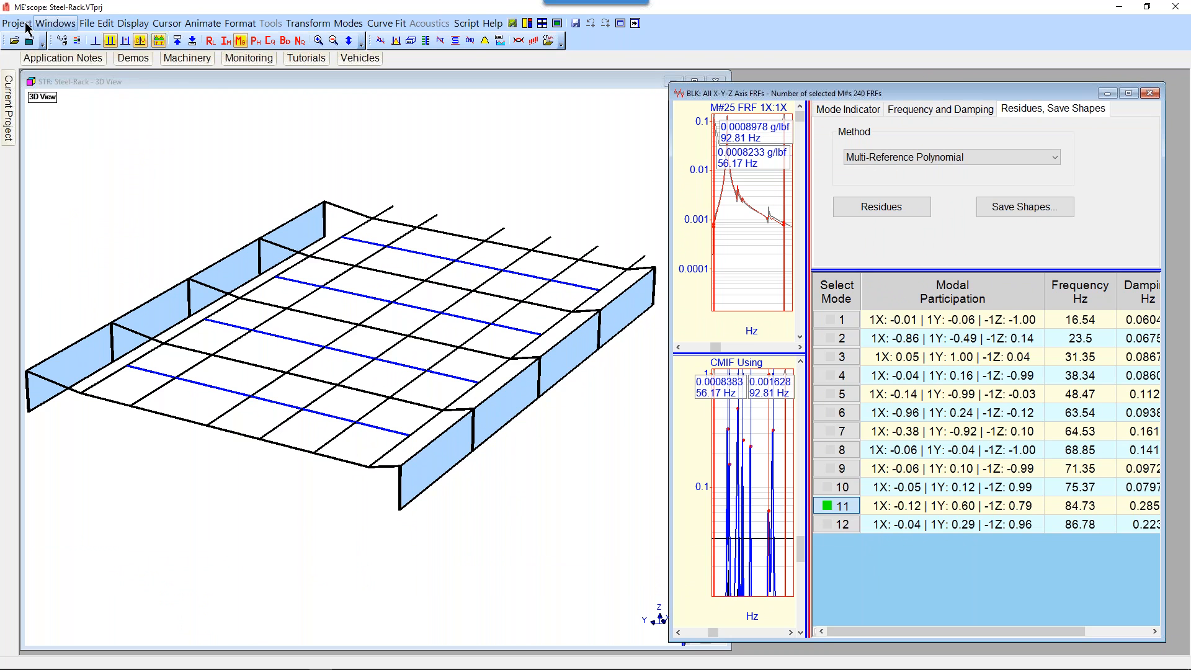
pyautogui.click(20, 25)
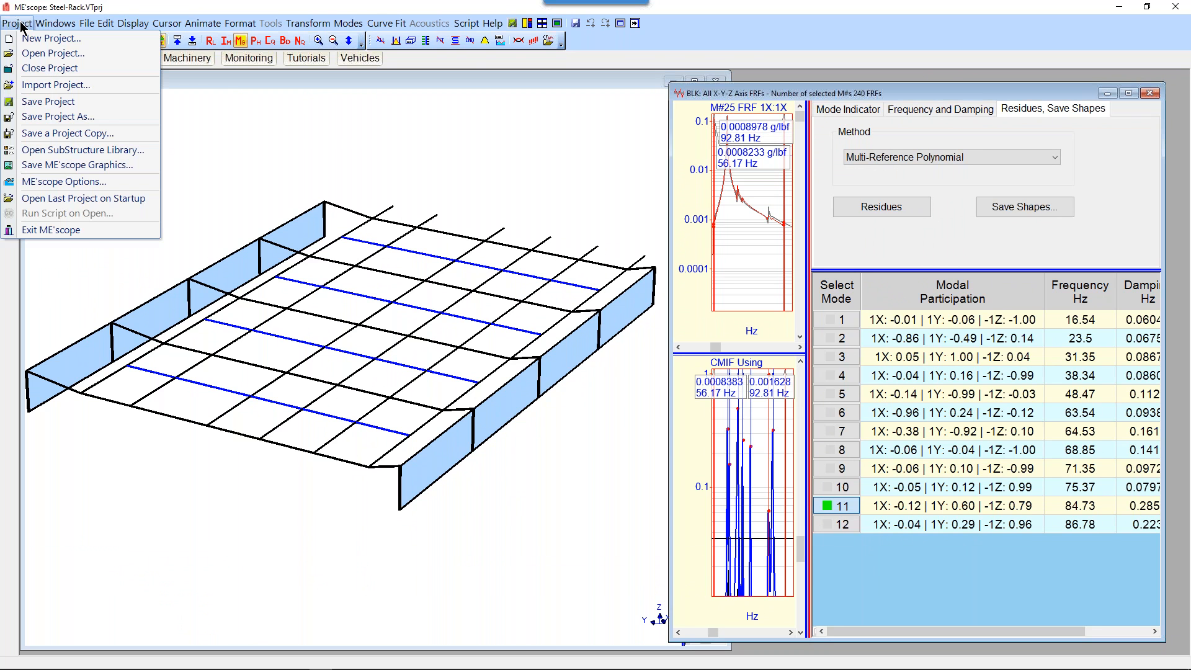
pyautogui.click(47, 68)
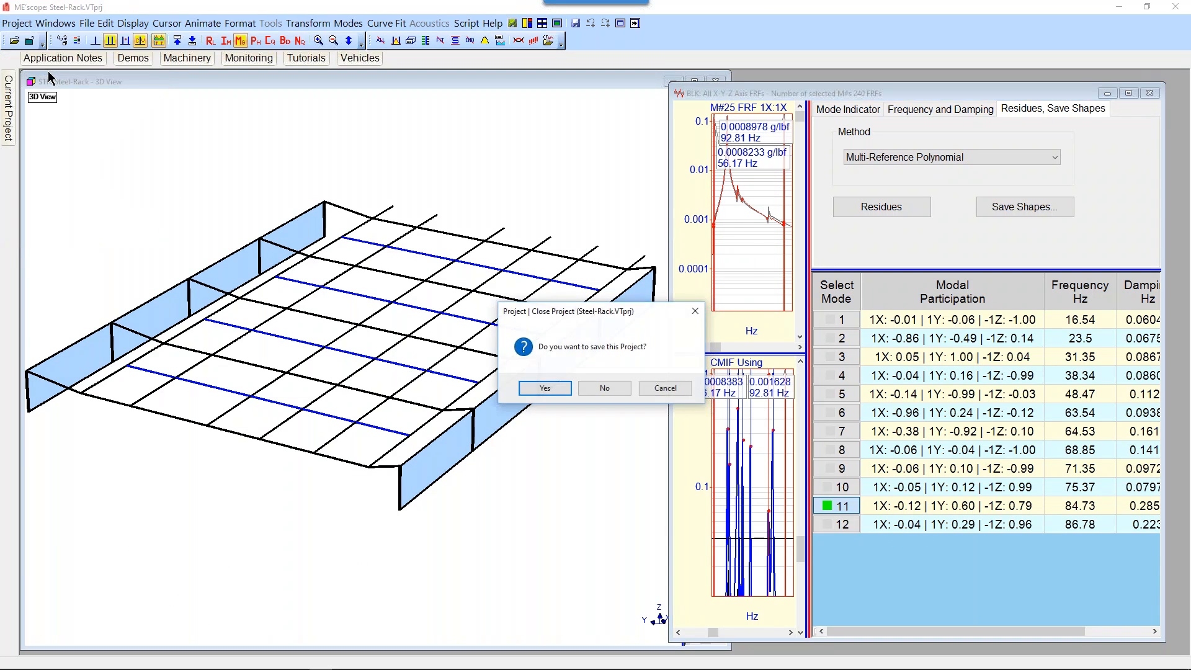
pyautogui.click(589, 389)
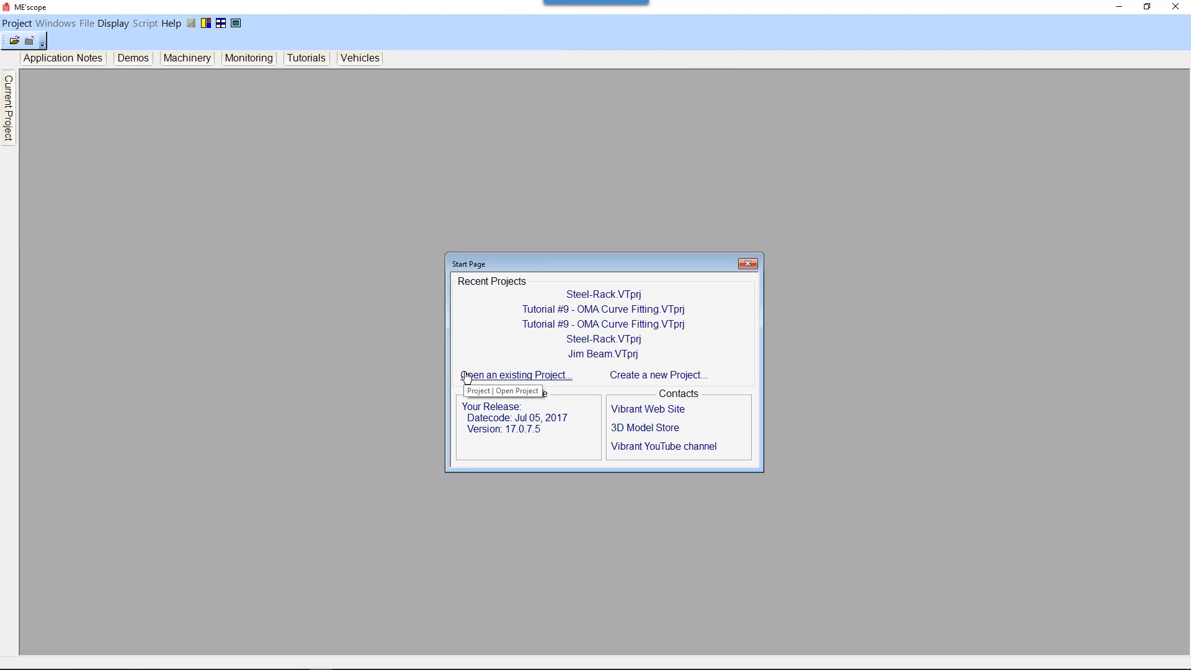
pyautogui.click(603, 315)
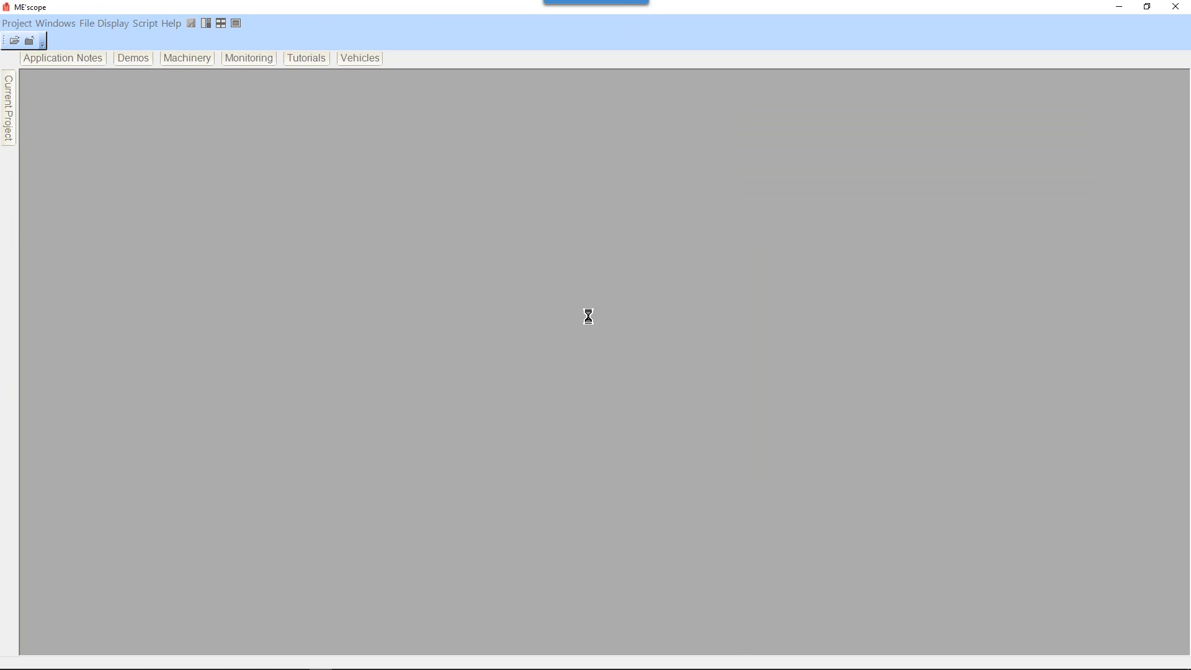